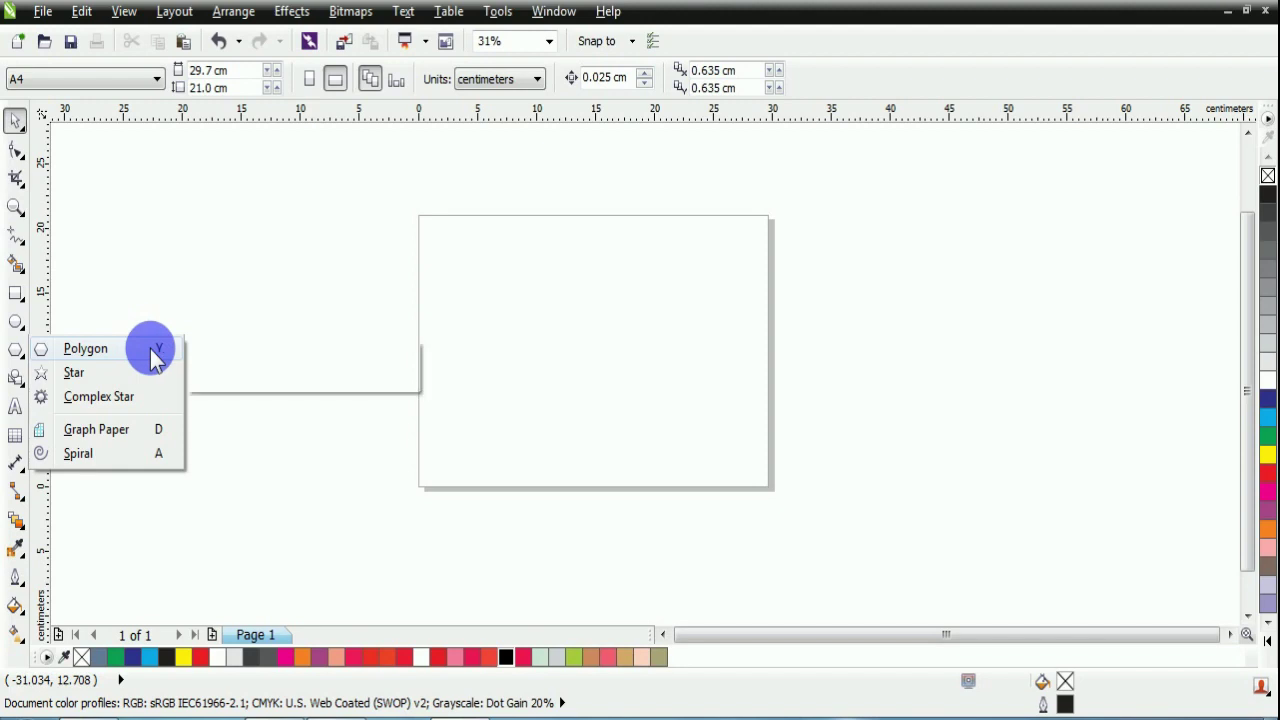
# Draw a polygon about 10.9 by 12.6 cm on the page and set its number of sides to 3.
pyautogui.moveTo(530, 282); pyautogui.dragTo(677, 429)
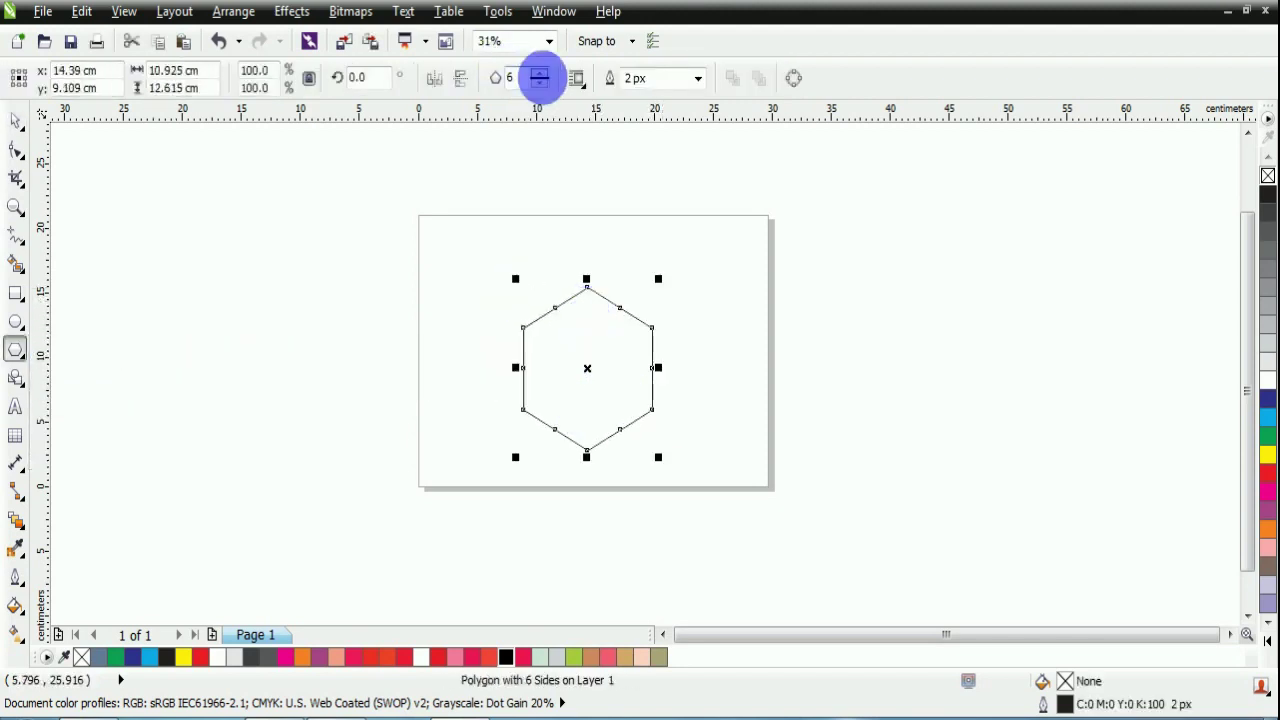
pyautogui.click(540, 84)
pyautogui.click(540, 84)
pyautogui.click(540, 84)
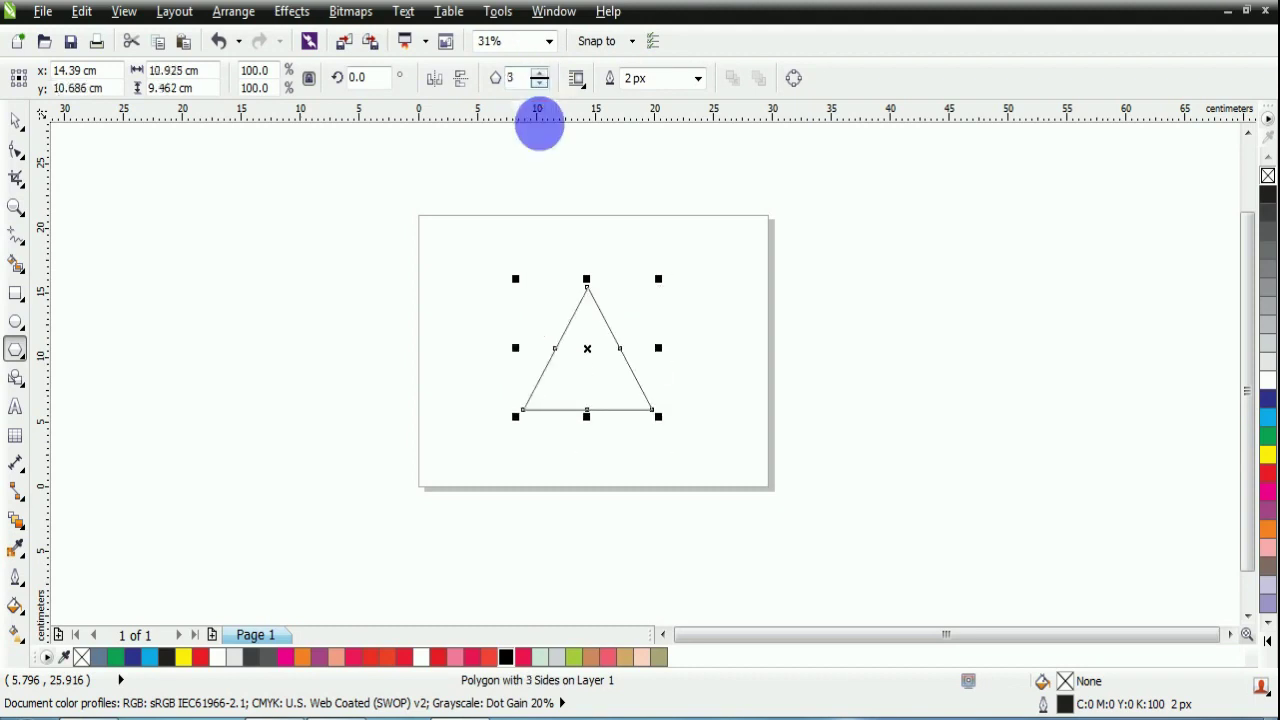
# Rotate the triangle to 30 degrees.
pyautogui.click(16, 124)
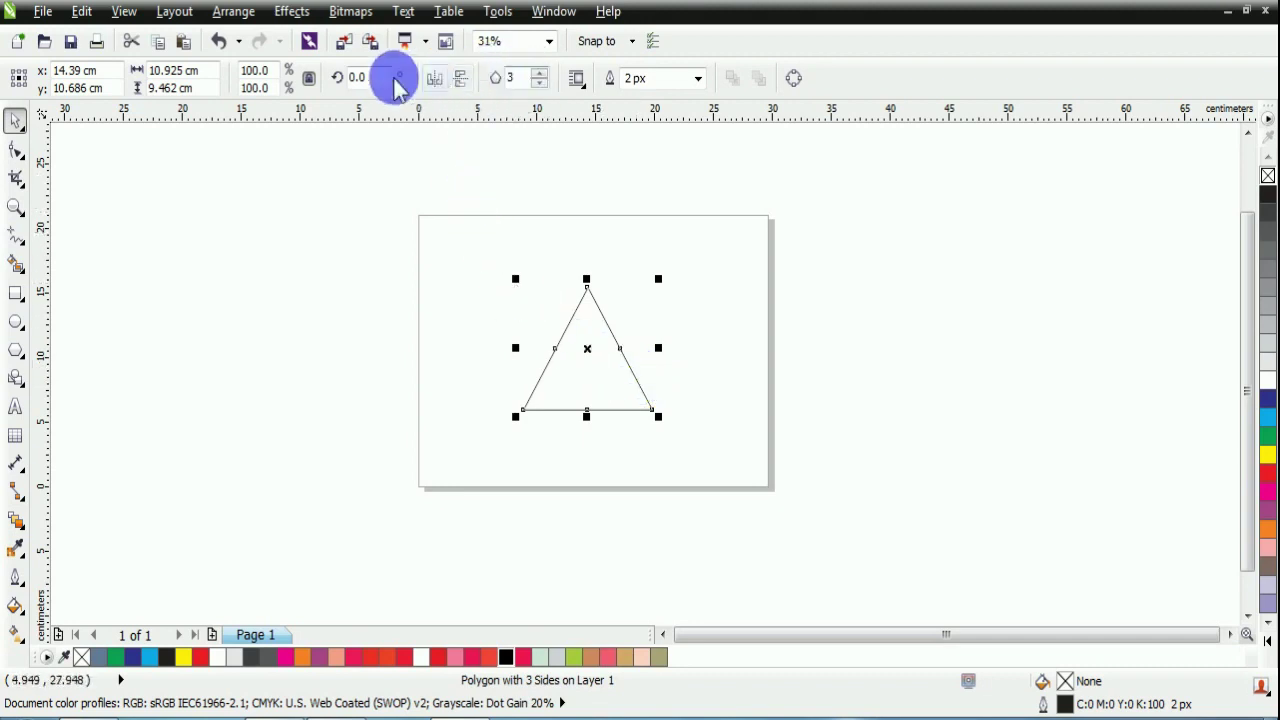
pyautogui.click(360, 77)
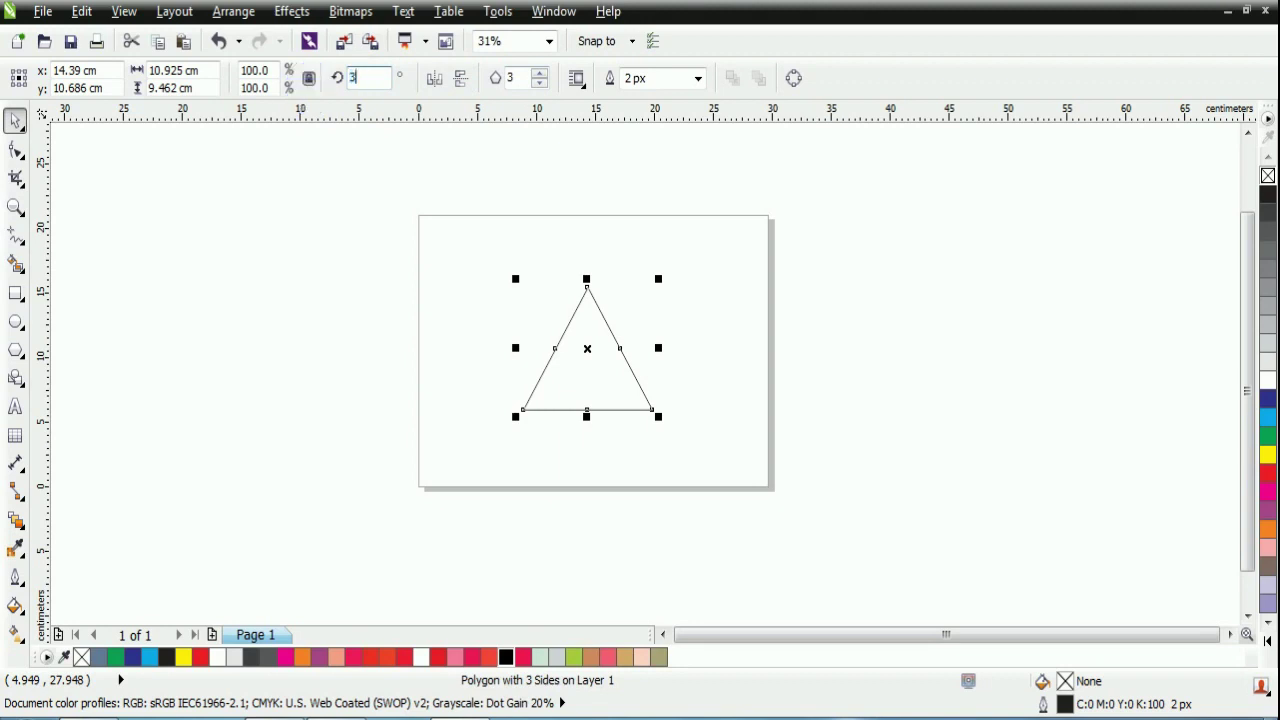
pyautogui.write('30')
pyautogui.press('Return')
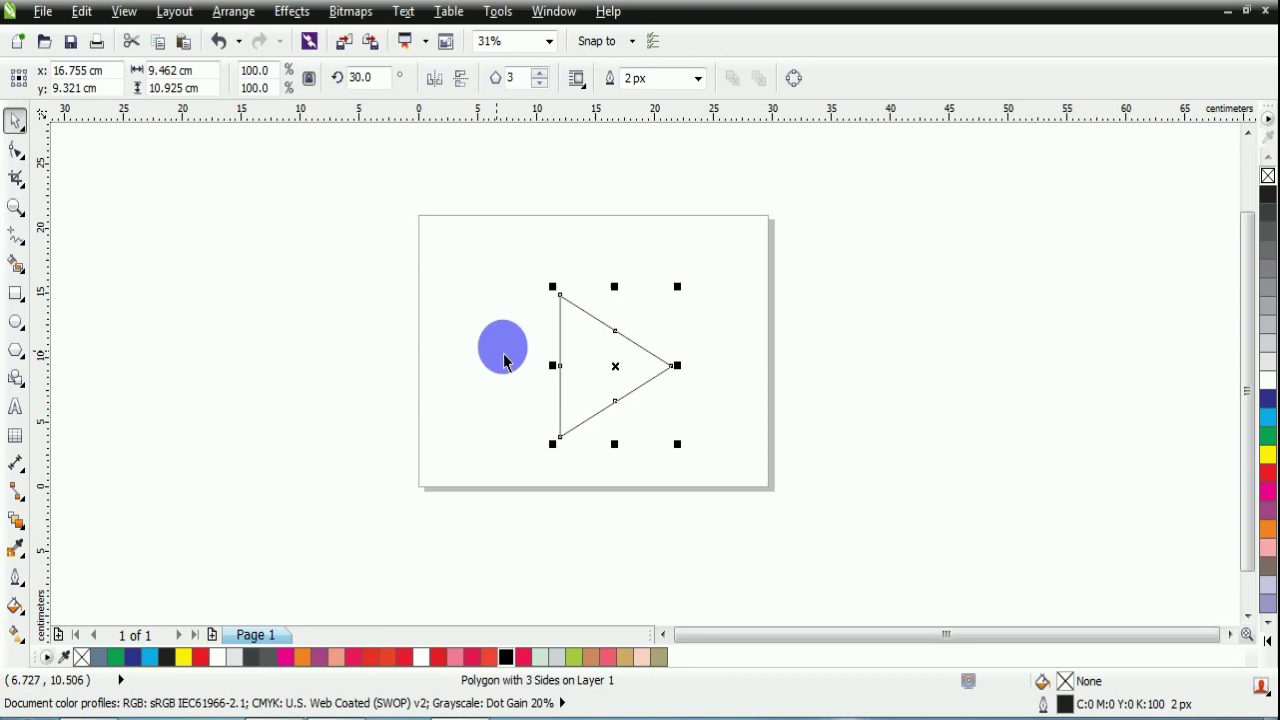
# Draw a vertical 2-Point Line to the left of the triangle and stretch it to about 32.4 cm long.
pyautogui.click(16, 238)
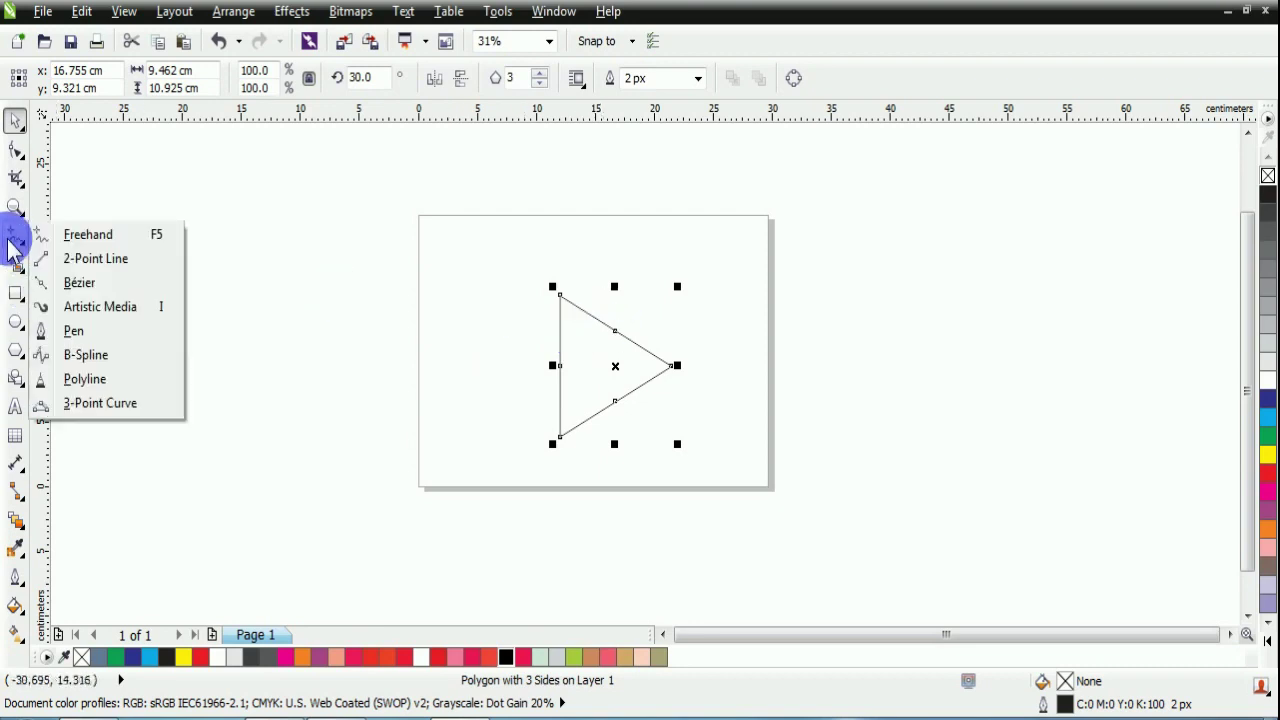
pyautogui.click(150, 261)
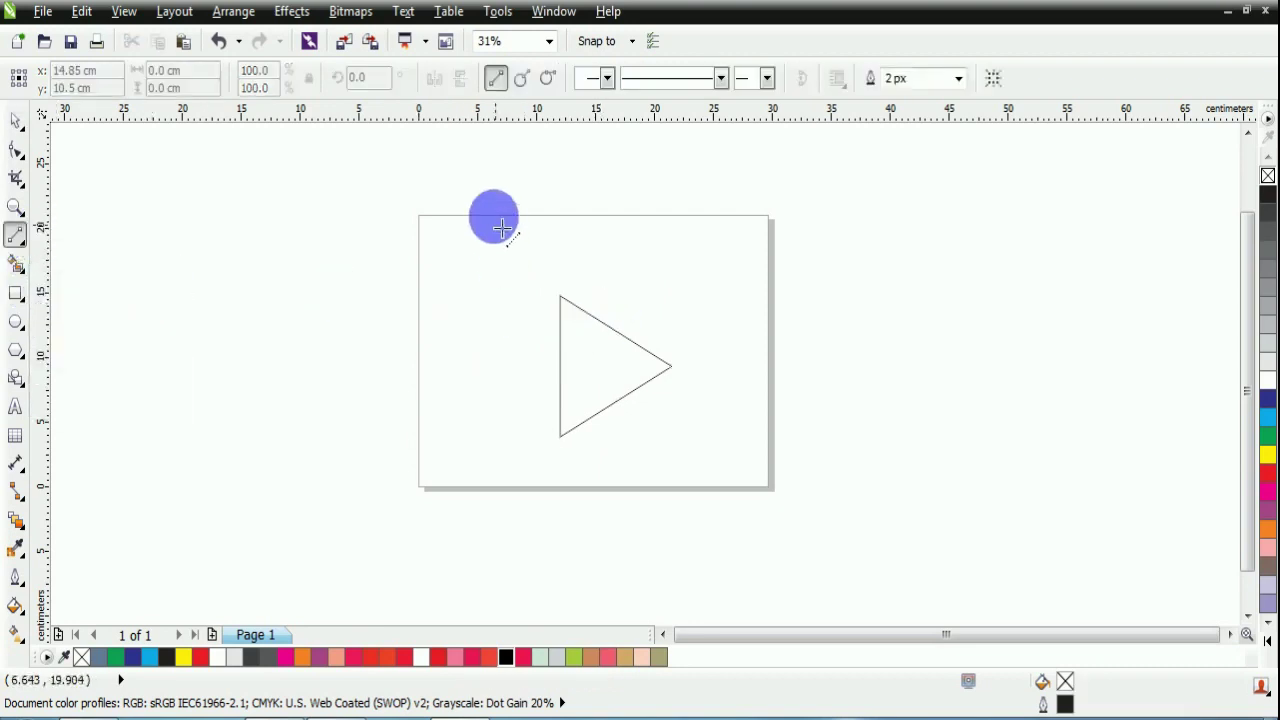
pyautogui.moveTo(500, 290); pyautogui.dragTo(493, 533)
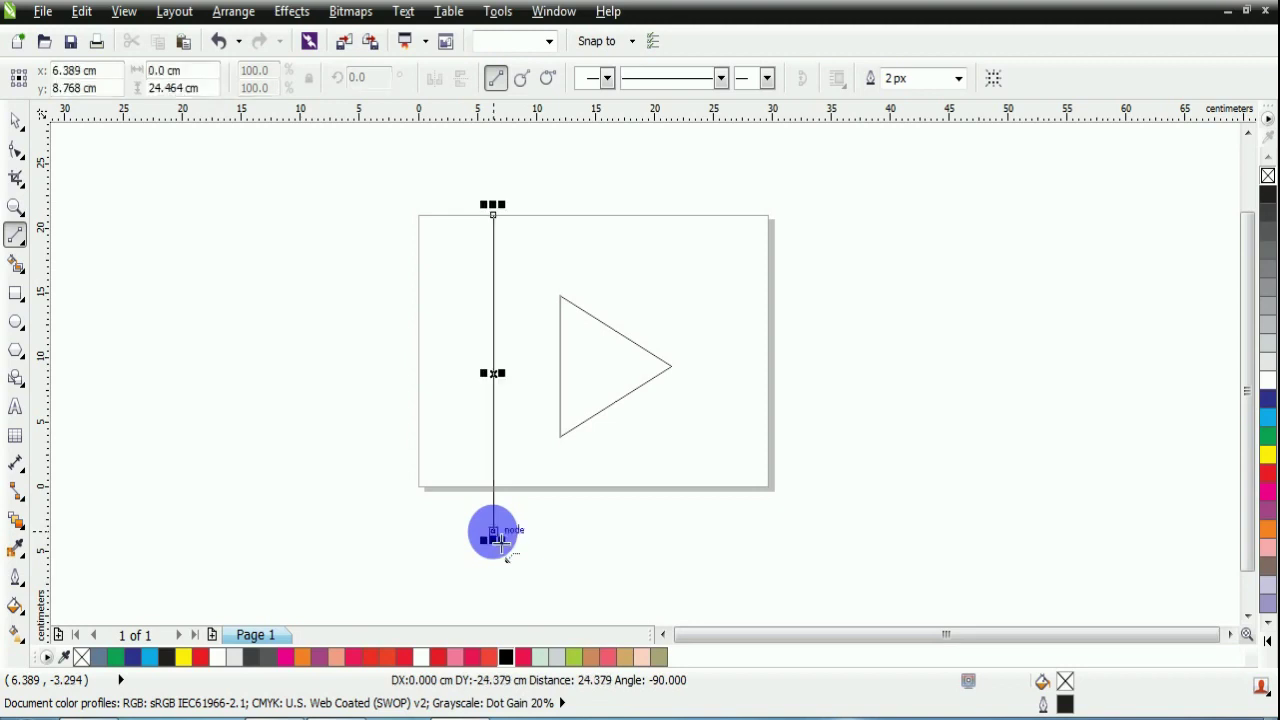
pyautogui.moveTo(496, 205); pyautogui.dragTo(492, 155)
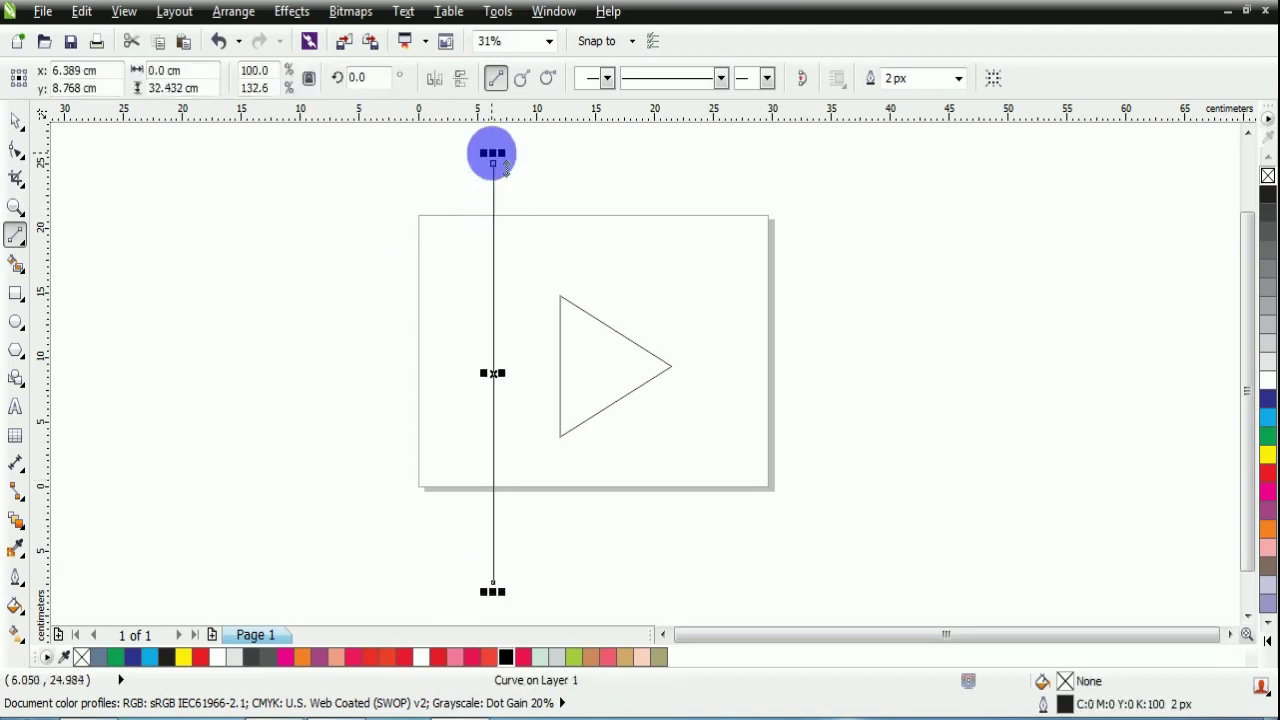
# Align the vertical line and the triangle so their centres sit at the same height.
pyautogui.click(15, 121)
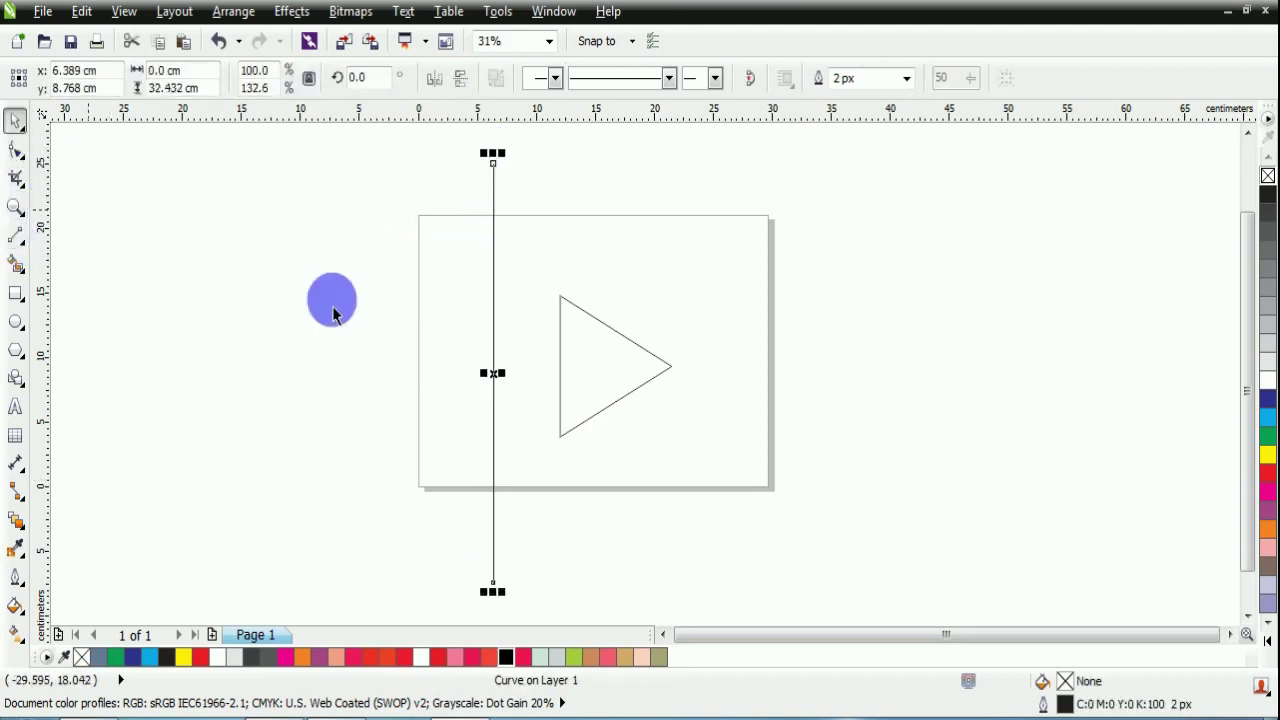
pyautogui.keyDown('shift'); pyautogui.click(568, 375); pyautogui.keyUp('shift')
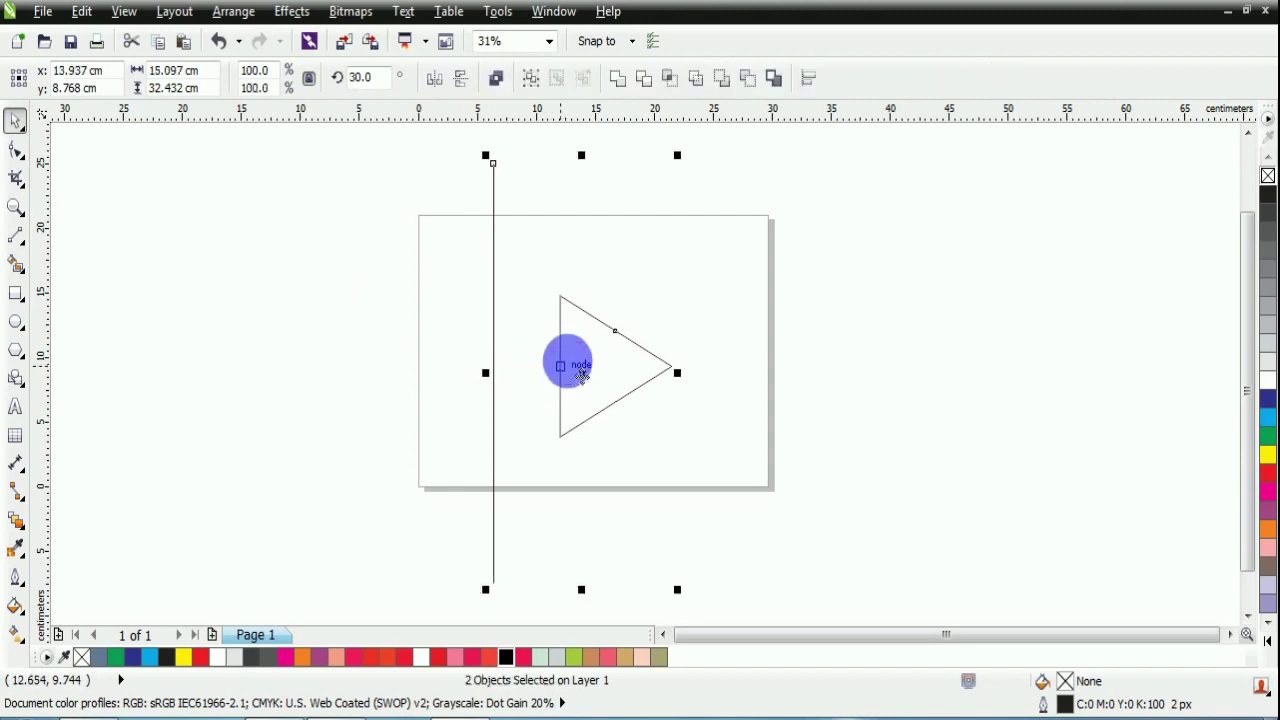
pyautogui.click(810, 78)
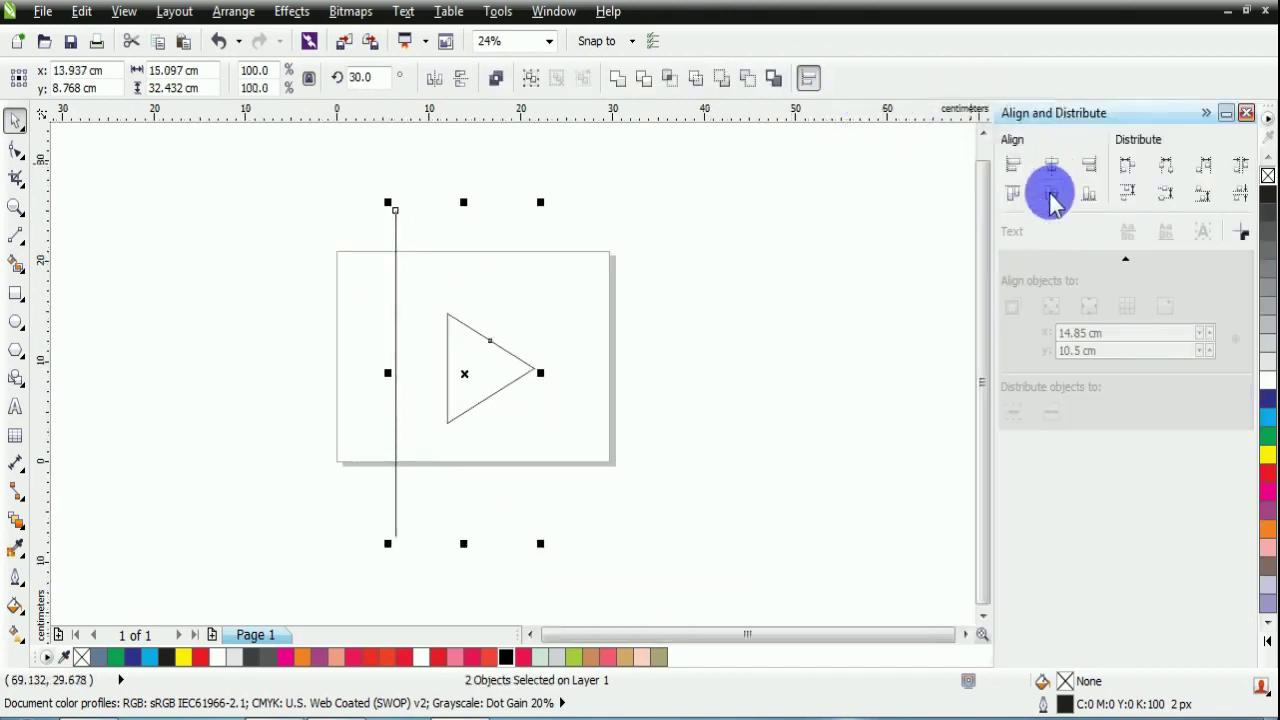
pyautogui.click(1053, 200)
pyautogui.click(771, 240)
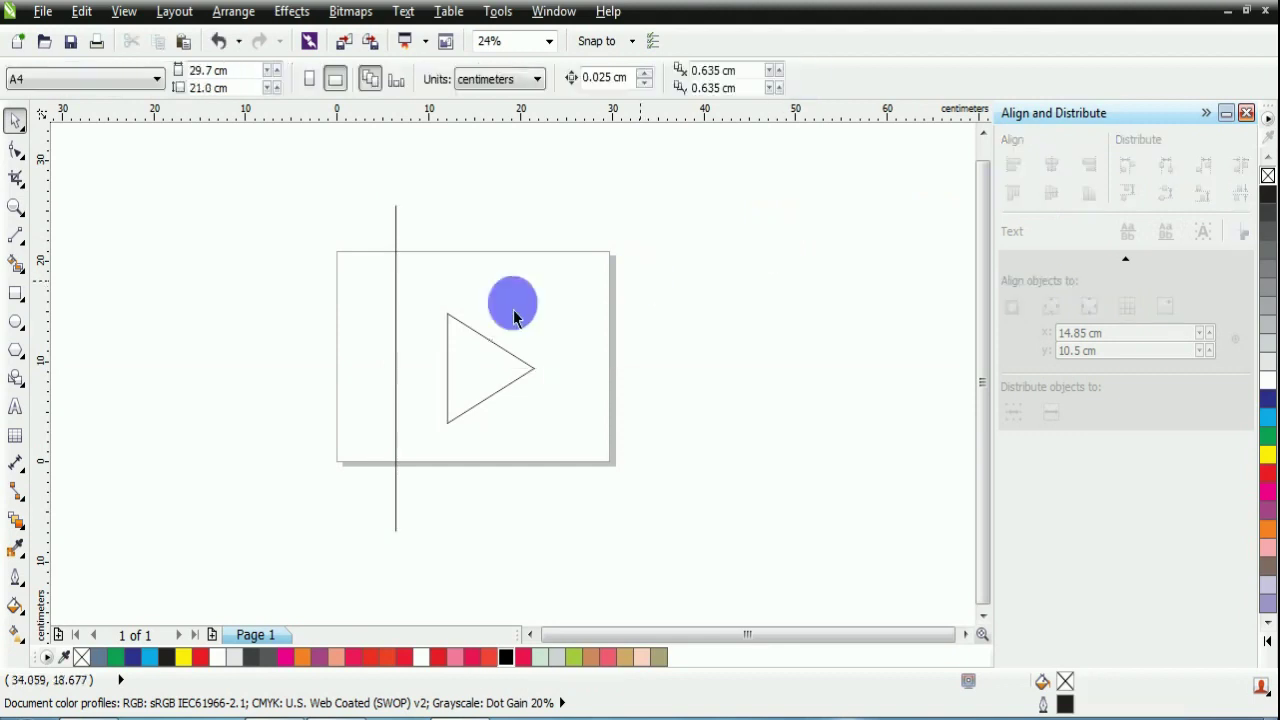
# Move the long vertical line horizontally onto the triangle's vertical left edge.
pyautogui.scroll(4, 399, 373)
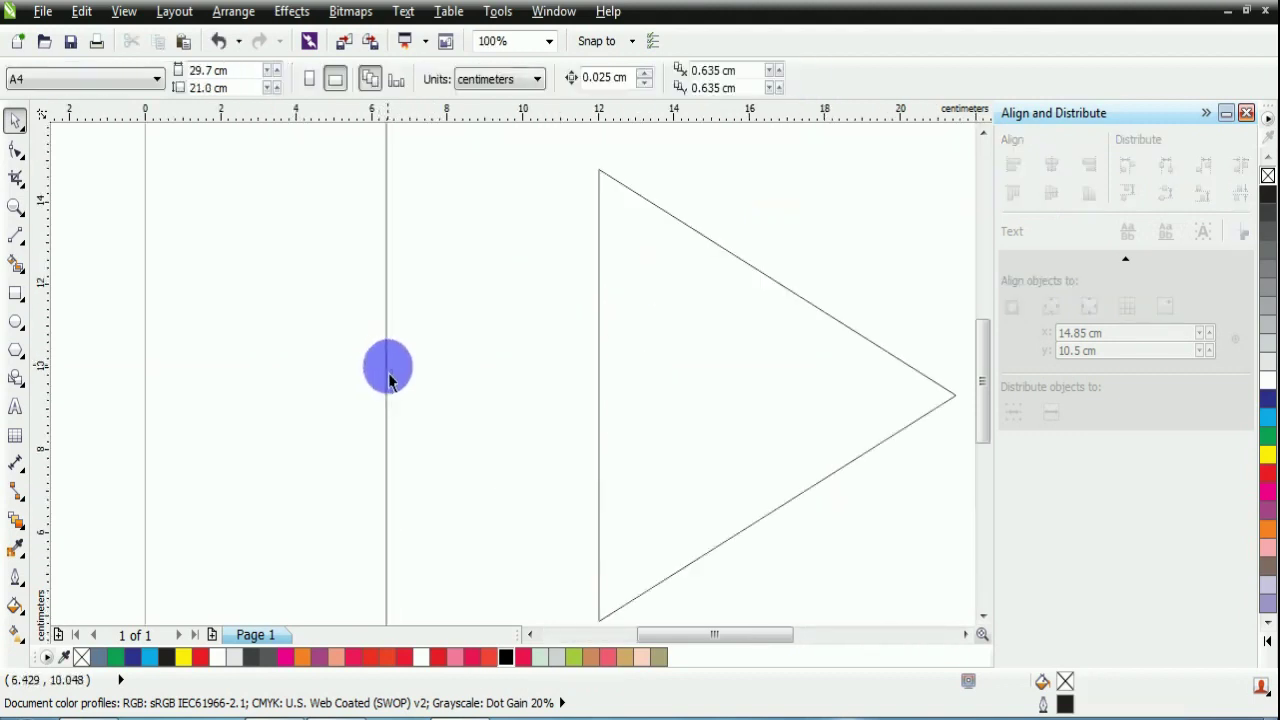
pyautogui.click(388, 378)
pyautogui.moveTo(386, 399); pyautogui.dragTo(598, 397)
pyautogui.scroll(-4, 497, 363)
pyautogui.click(517, 177)
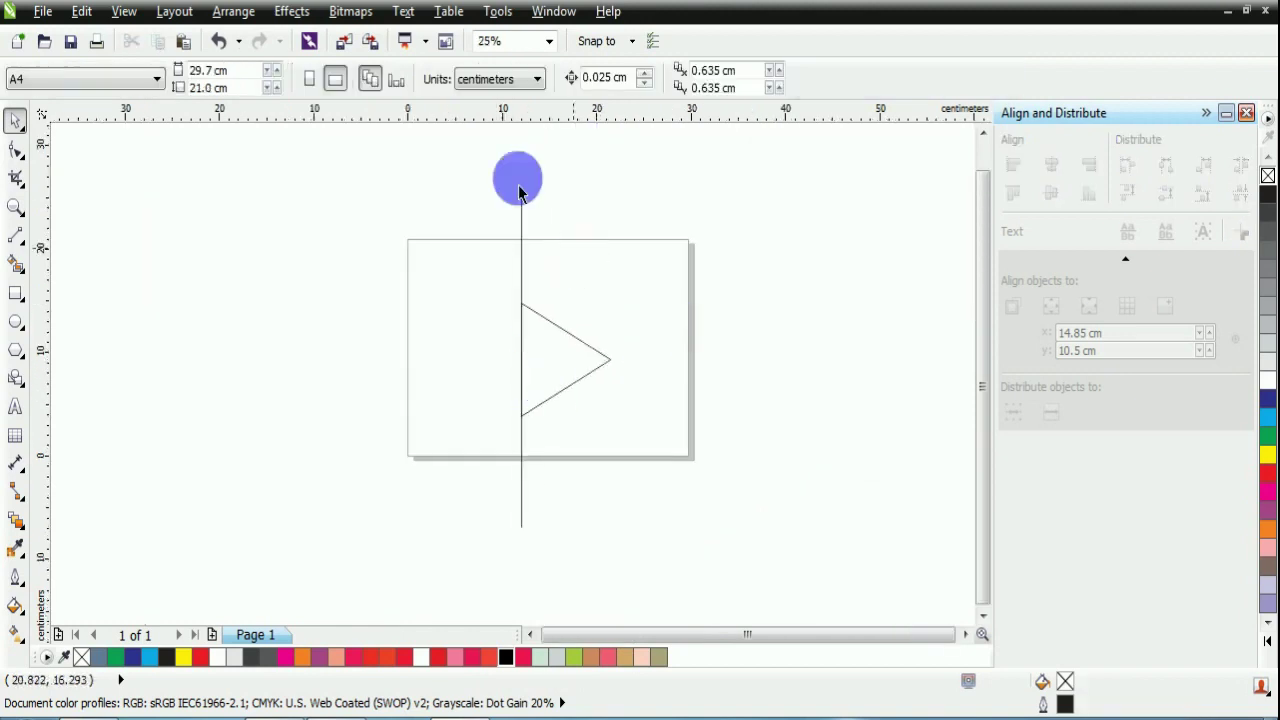
# Move the triangle and the vertical line together off the page into the empty area to its left.
pyautogui.moveTo(413, 163); pyautogui.dragTo(666, 597)
pyautogui.scroll(-2, 666, 597)
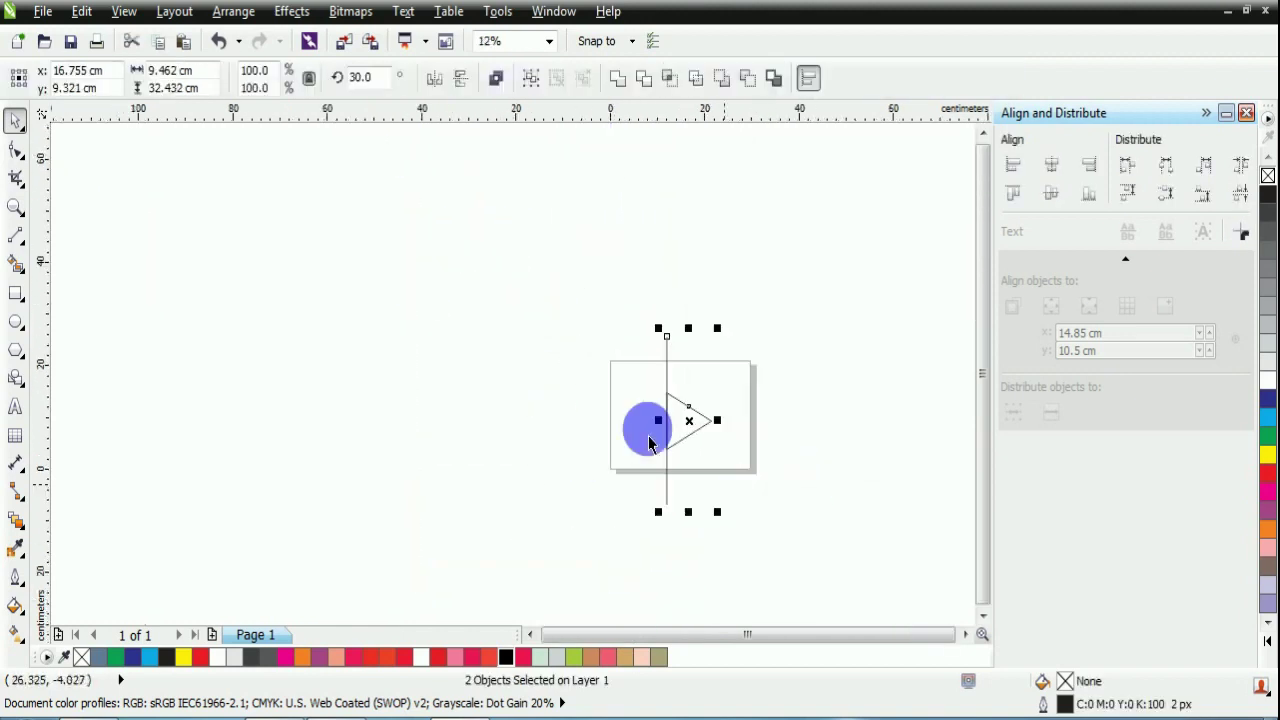
pyautogui.moveTo(690, 432); pyautogui.dragTo(454, 425)
pyautogui.press('Escape')
# Copy the vertical line about 2.5 cm to the left and repeat the duplication for a third, equally spaced line.
pyautogui.click(15, 206)
pyautogui.click(257, 251)
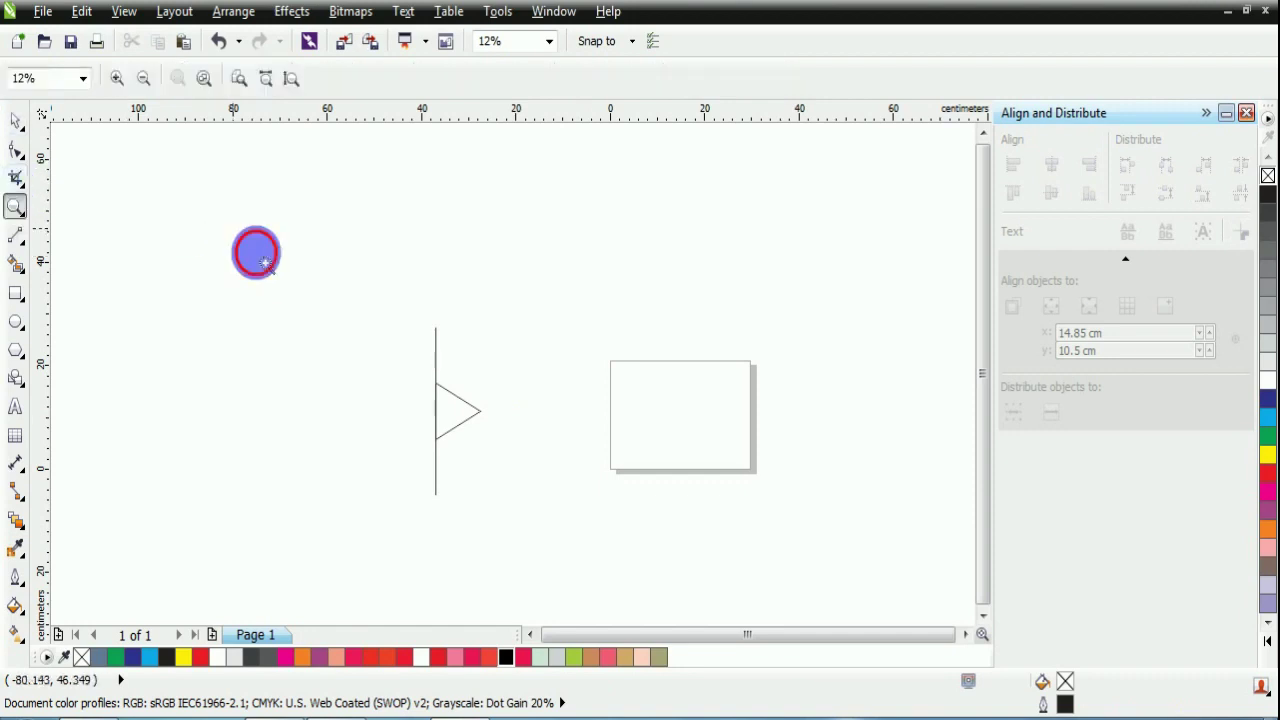
pyautogui.click(15, 120)
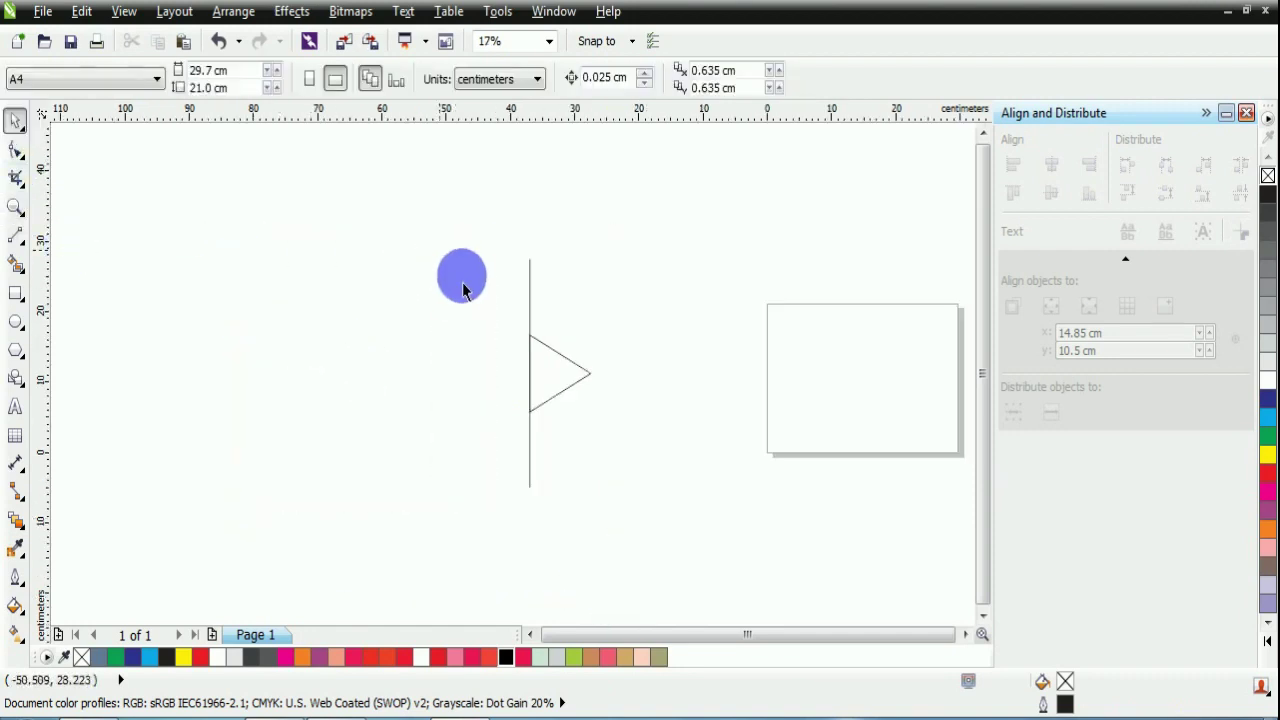
pyautogui.click(530, 318)
pyautogui.scroll(2, 528, 371)
pyautogui.moveTo(530, 372); pyautogui.dragTo(502, 372)
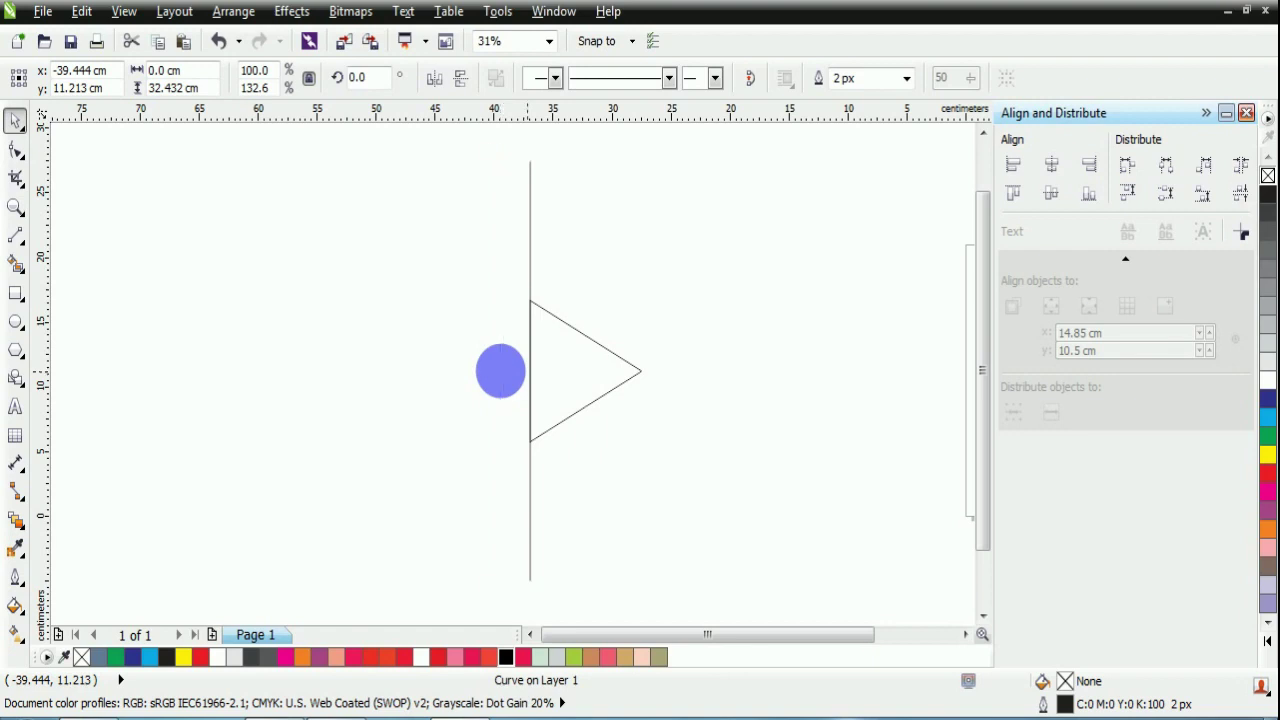
pyautogui.moveTo(502, 372); pyautogui.dragTo(500, 371)
pyautogui.hotkey('ctrl', 'r')
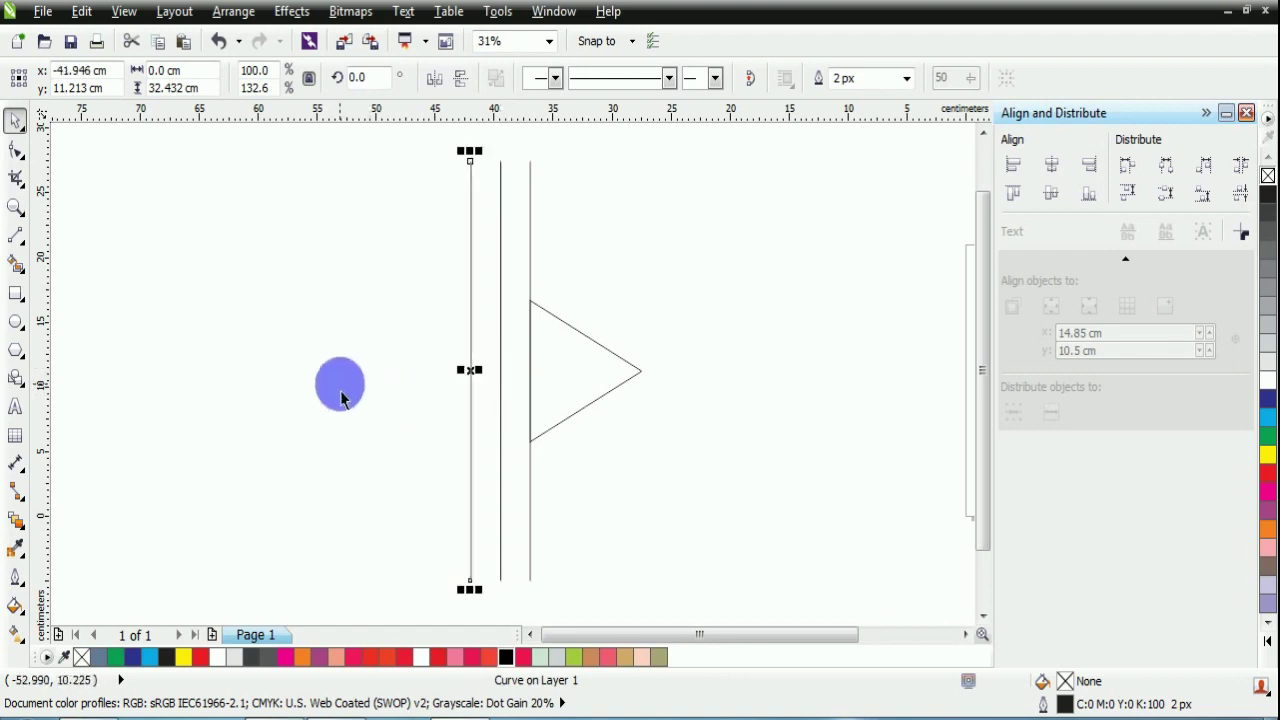
# Draw a horizontal 2-Point Line about 13.2 cm long from the triangle's centre through its right tip.
pyautogui.click(51, 257)
pyautogui.click(15, 235)
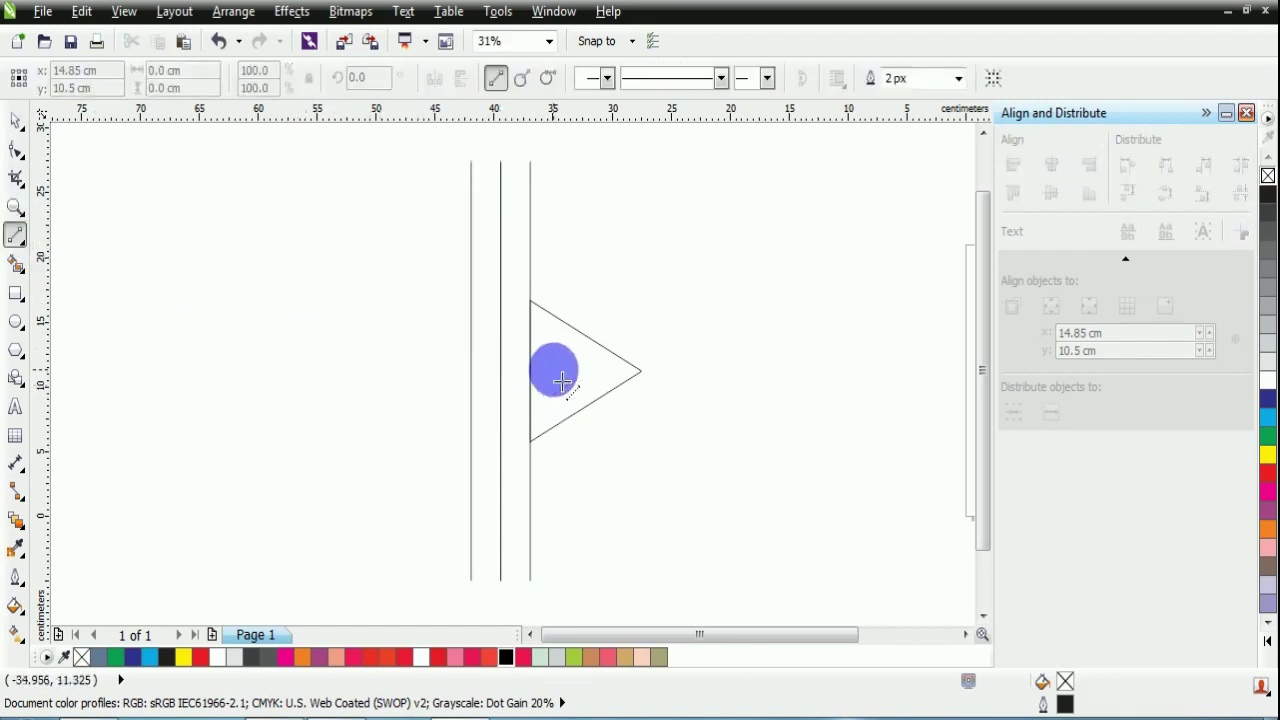
pyautogui.moveTo(573, 385); pyautogui.dragTo(731, 371)
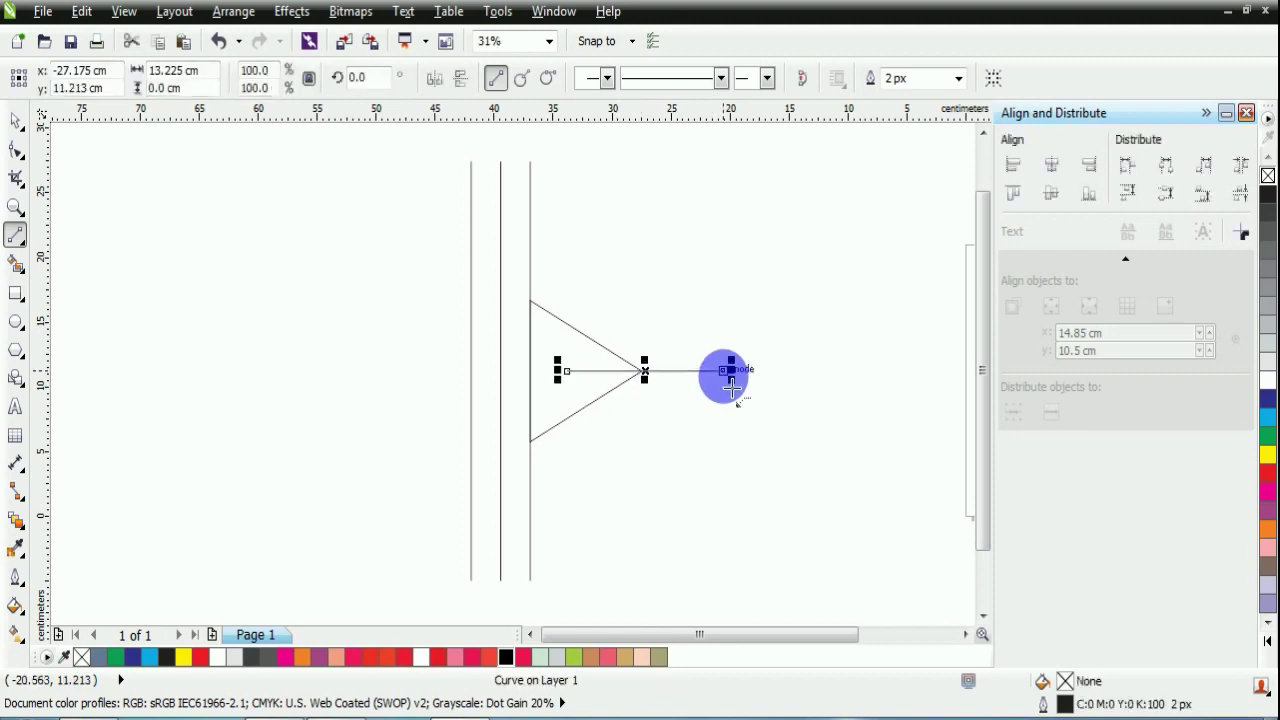
# Move the rotation centre of each of the three vertical lines to the horizontal line's left end inside the triangle.
pyautogui.click(15, 120)
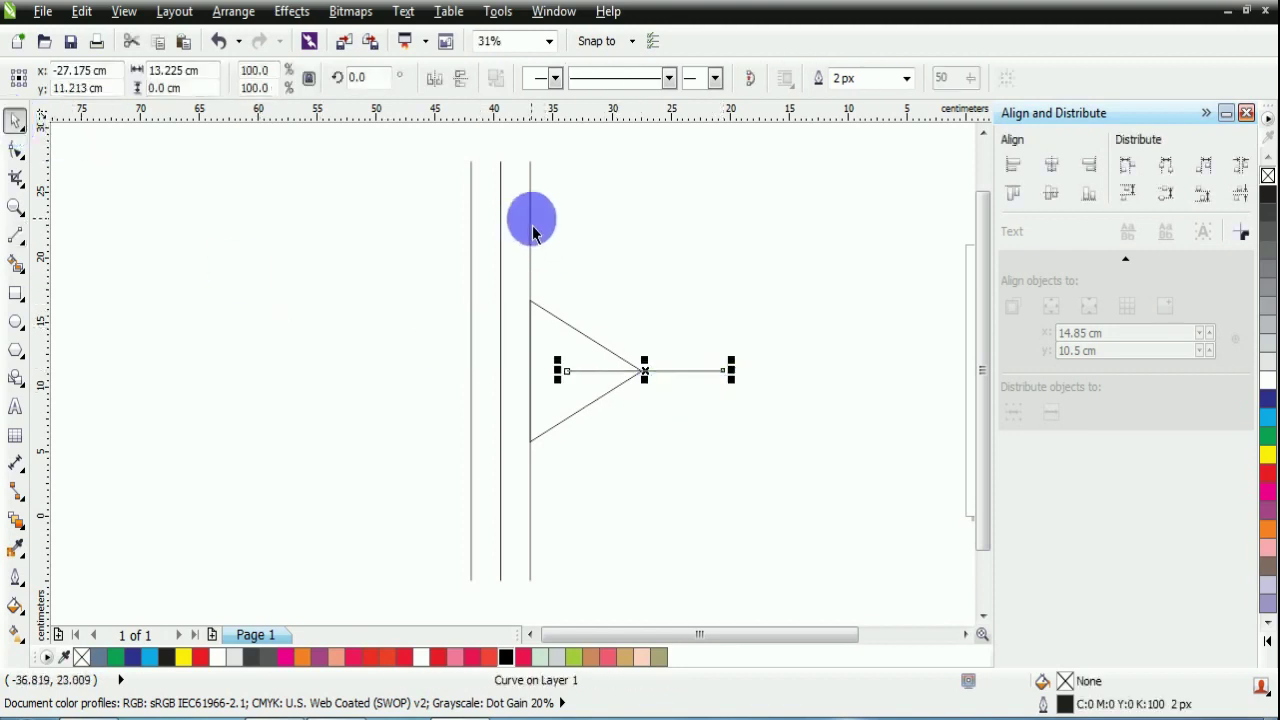
pyautogui.click(530, 370)
pyautogui.click(542, 410)
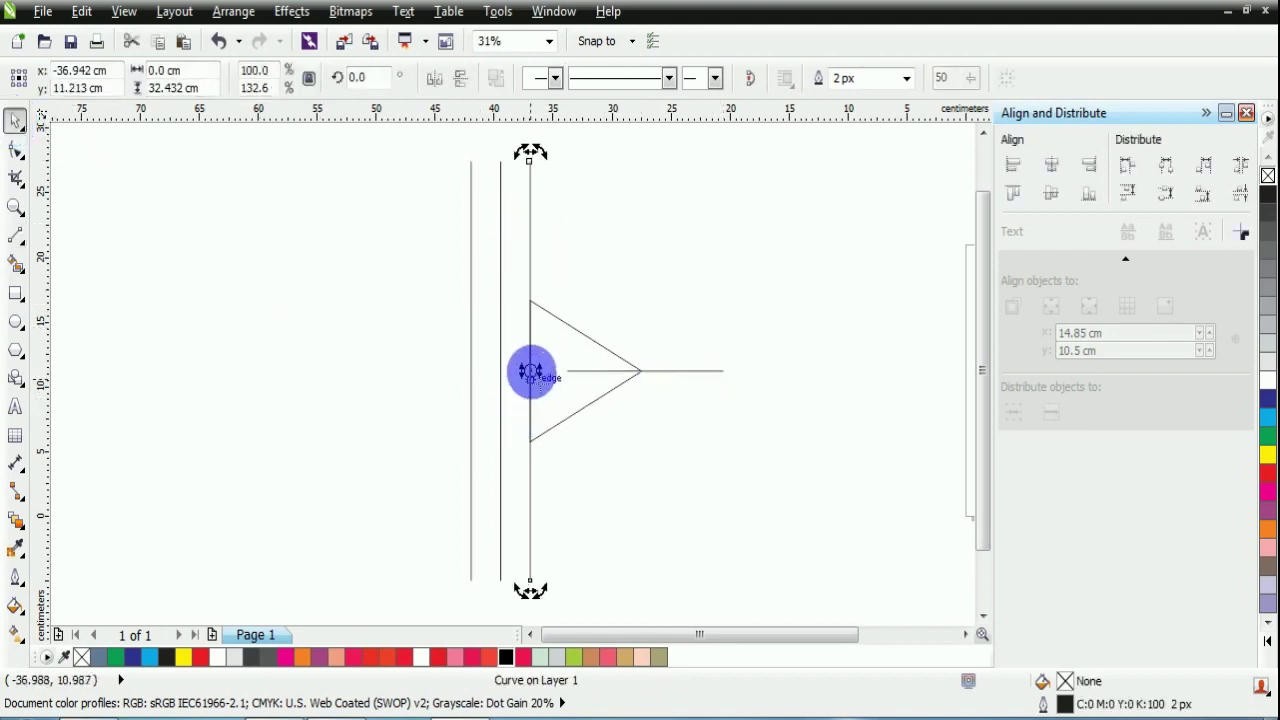
pyautogui.moveTo(551, 405)
pyautogui.mouseDown()
pyautogui.moveTo(500, 357)
pyautogui.moveTo(510, 390)
pyautogui.moveTo(557, 373)
pyautogui.mouseUp()
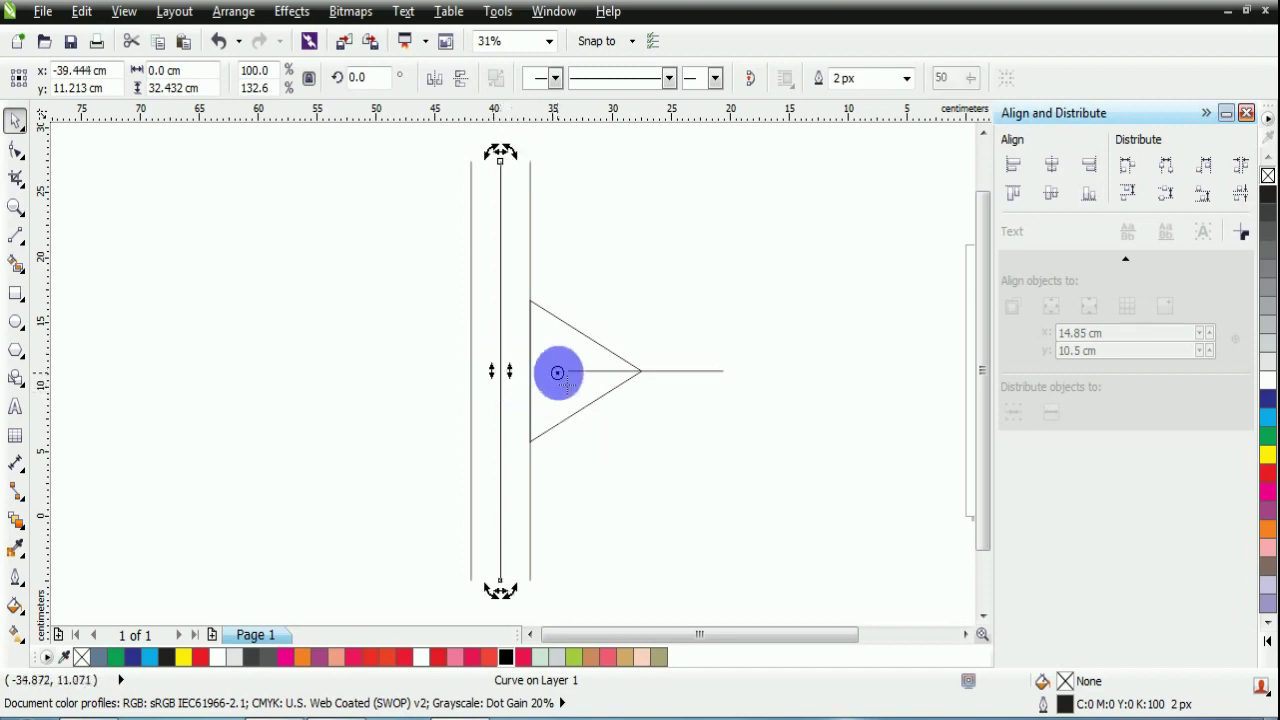
pyautogui.click(471, 364)
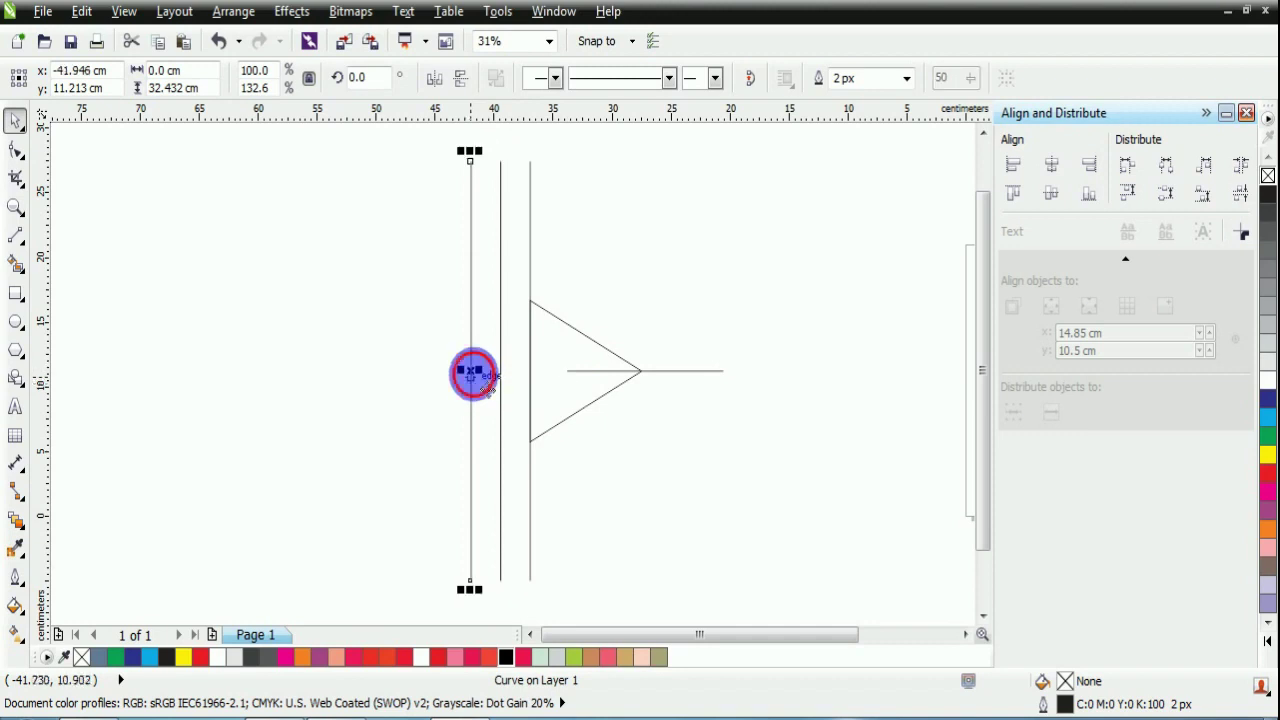
pyautogui.click(471, 372)
pyautogui.moveTo(471, 372); pyautogui.dragTo(547, 374)
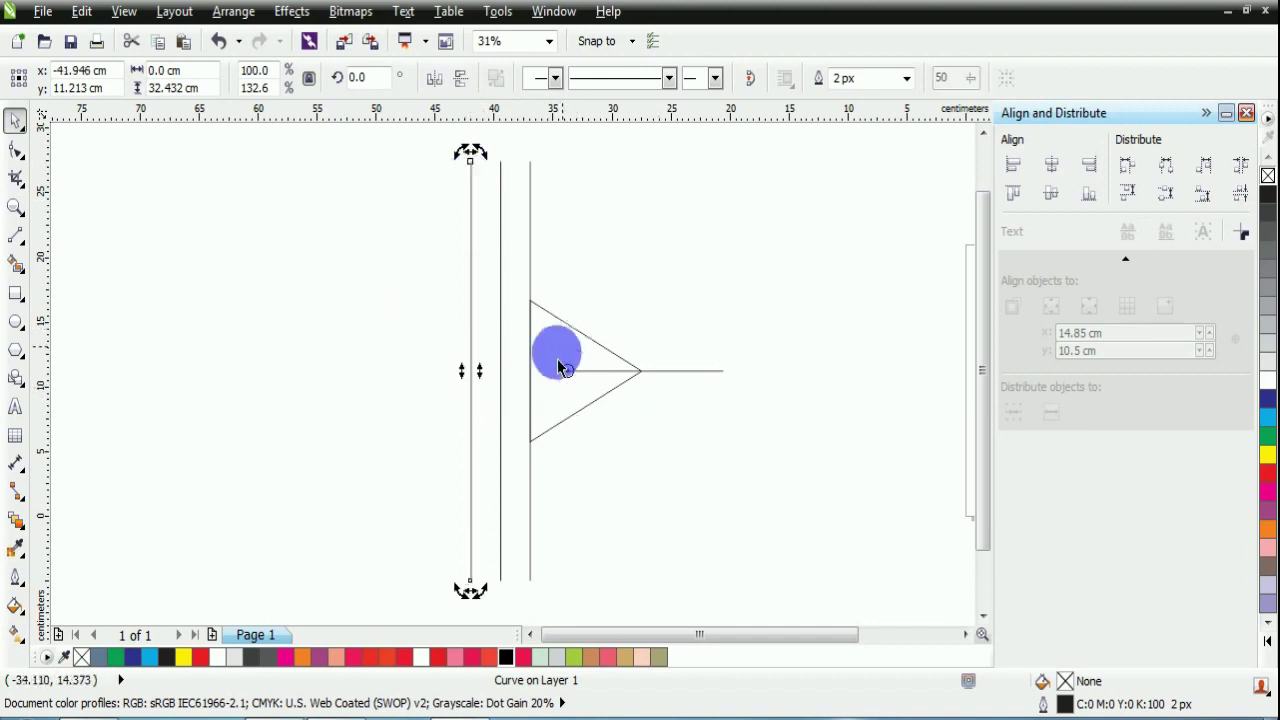
# Rotate the leftmost vertical line by 120 degrees about its moved centre with 2 copies, using the Rotate transformation.
pyautogui.click(553, 11)
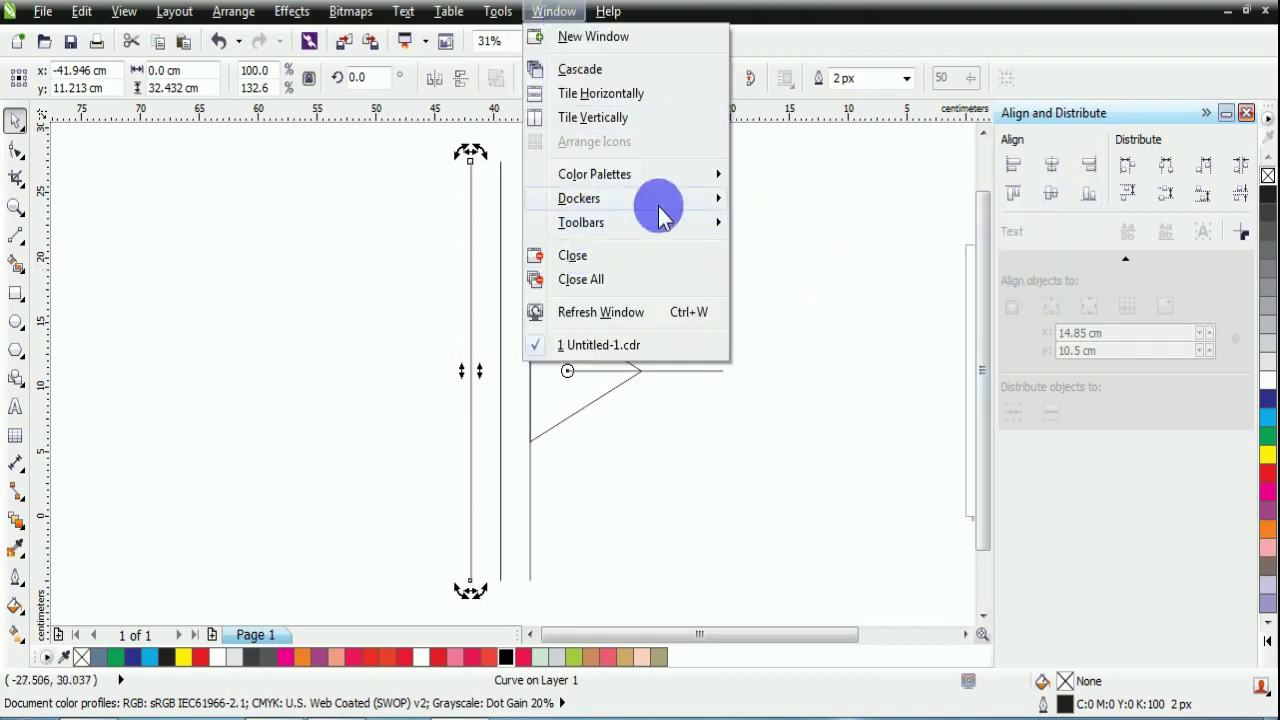
pyautogui.moveTo(657, 204)
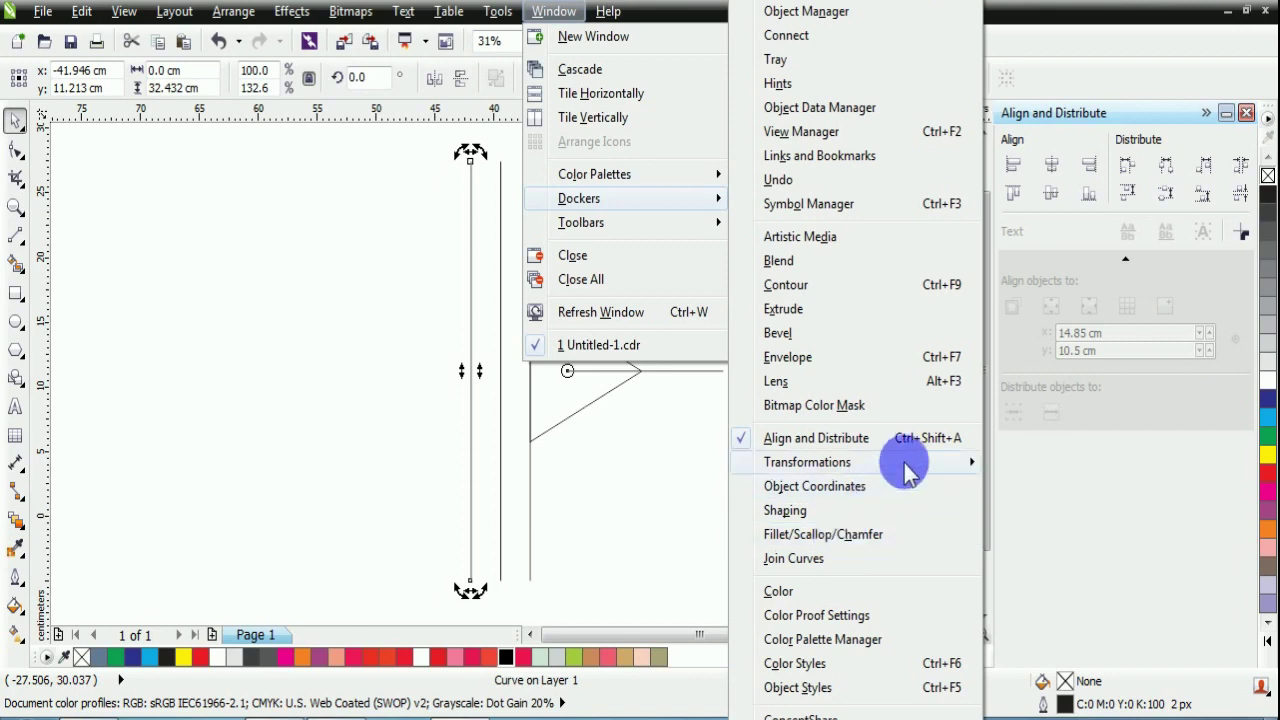
pyautogui.moveTo(905, 462)
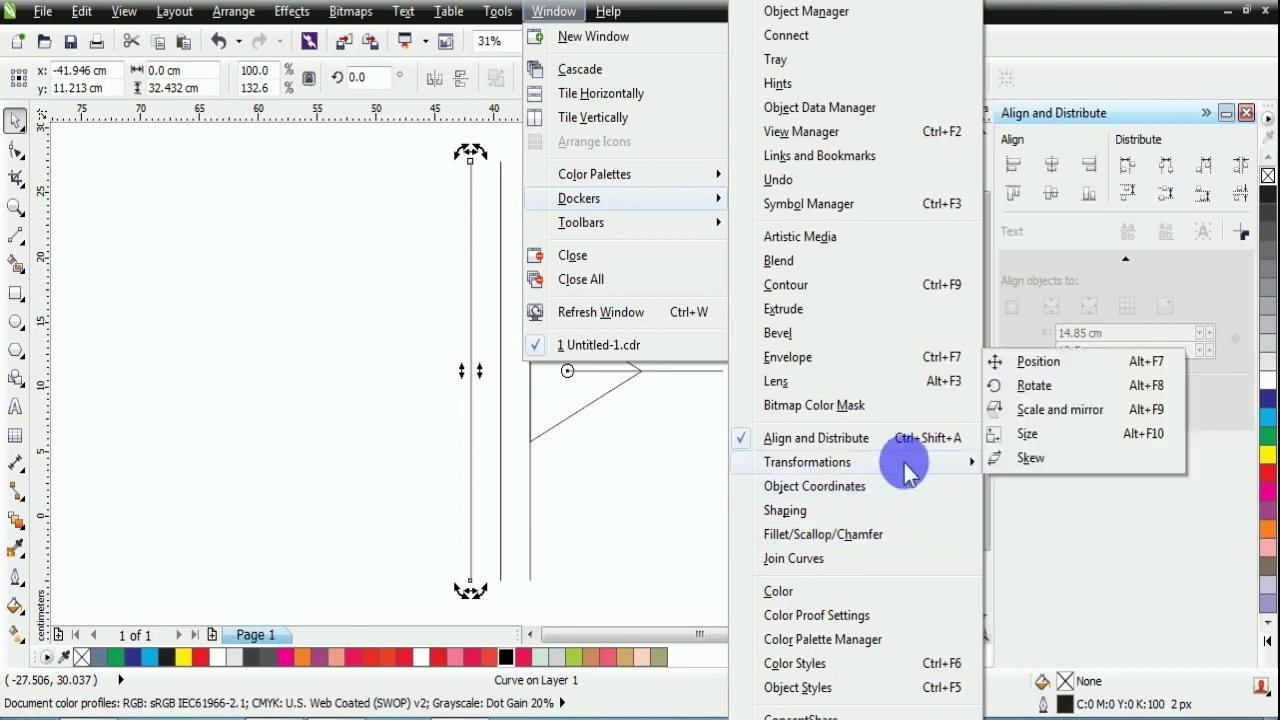
pyautogui.click(1035, 387)
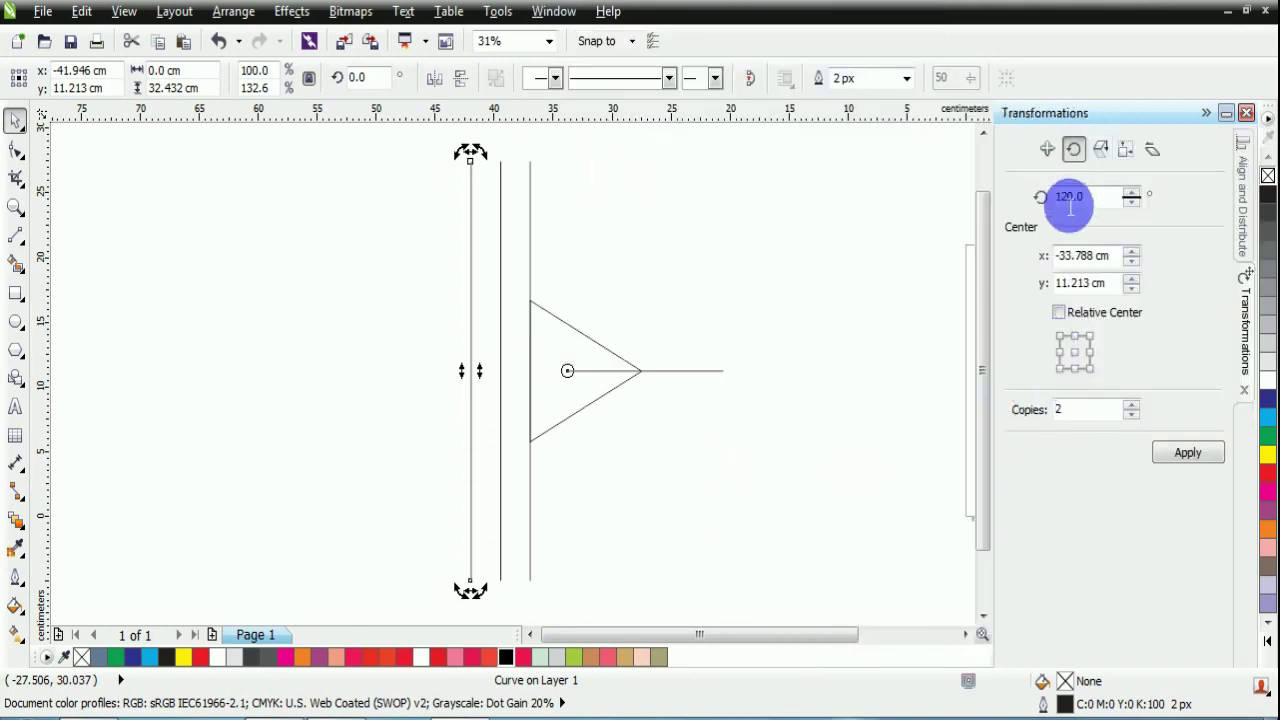
pyautogui.click(1133, 201)
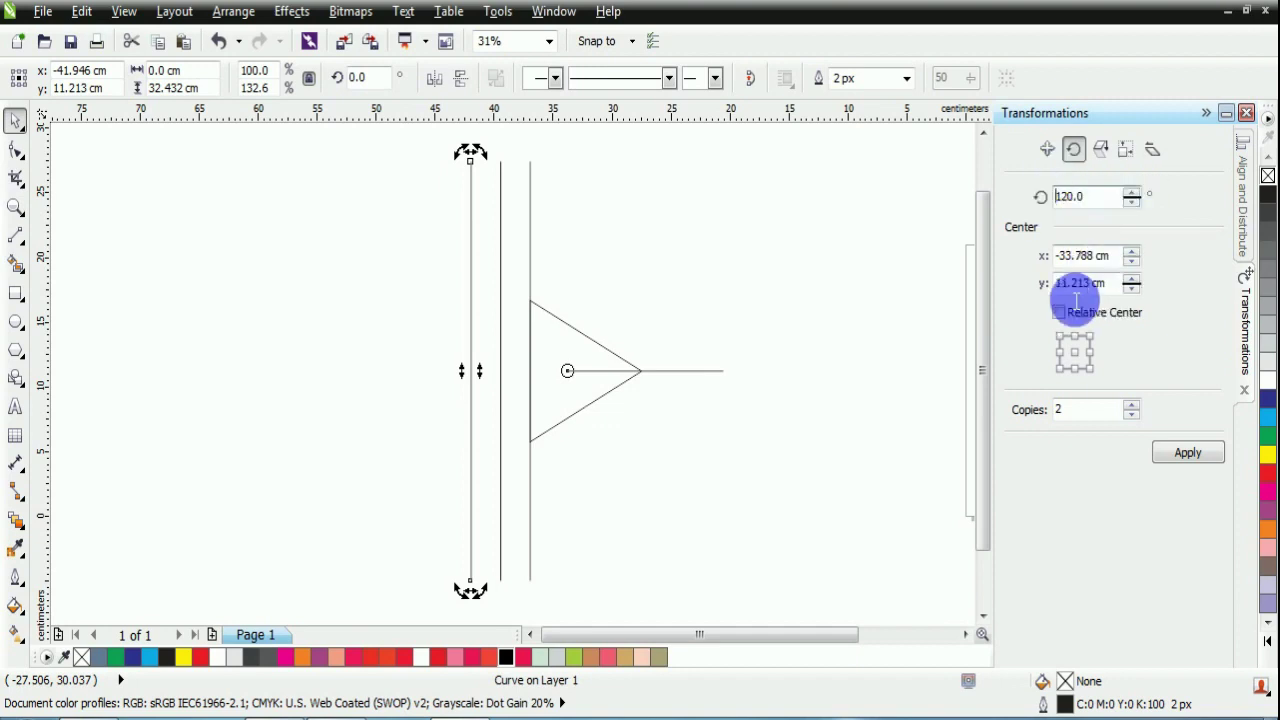
pyautogui.moveTo(1086, 198); pyautogui.dragTo(1033, 212)
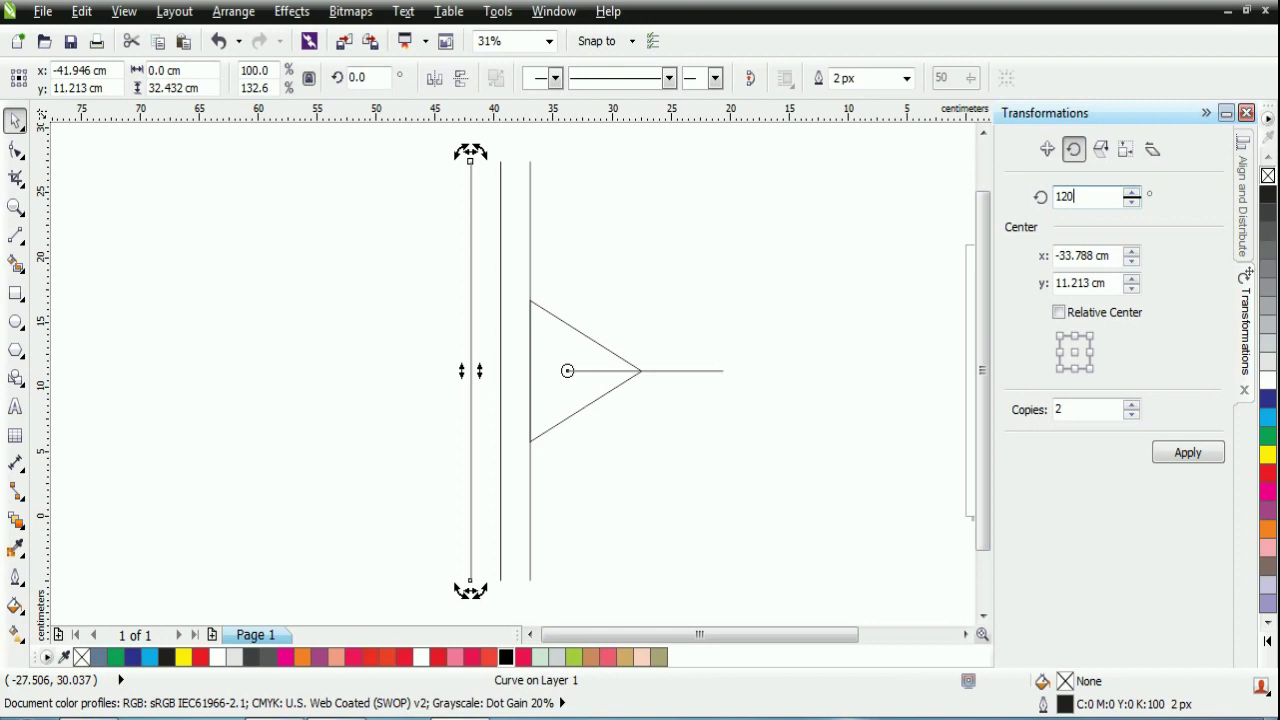
pyautogui.write('120')
pyautogui.press('Return')
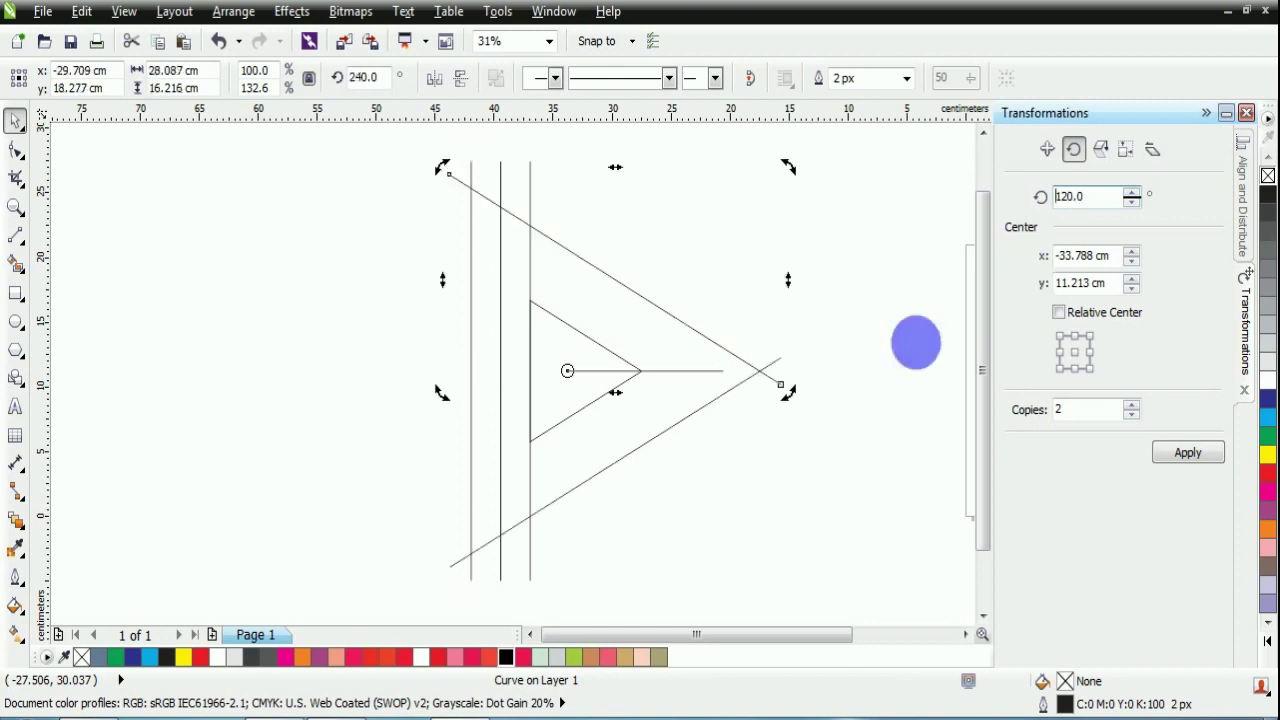
pyautogui.click(778, 367)
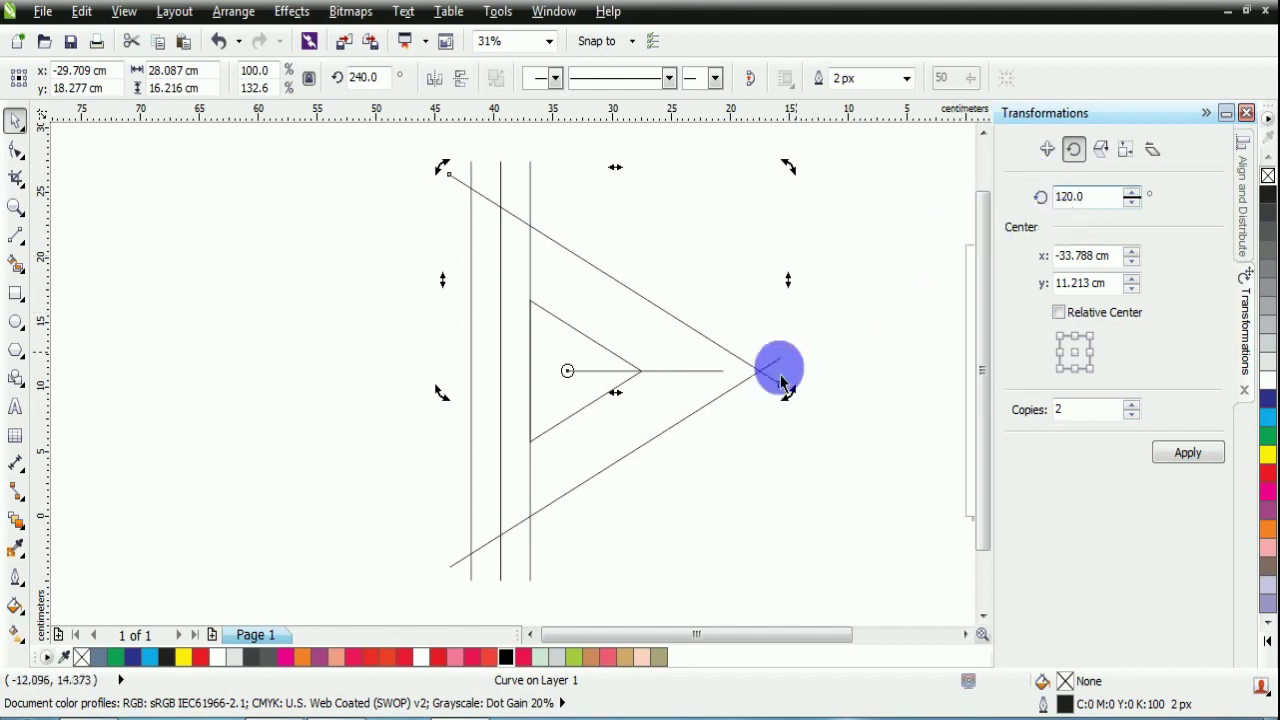
# Undo the rotated copies of the leftmost vertical line, and rotate it again by 120 degrees with 2 copies.
pyautogui.click(825, 418)
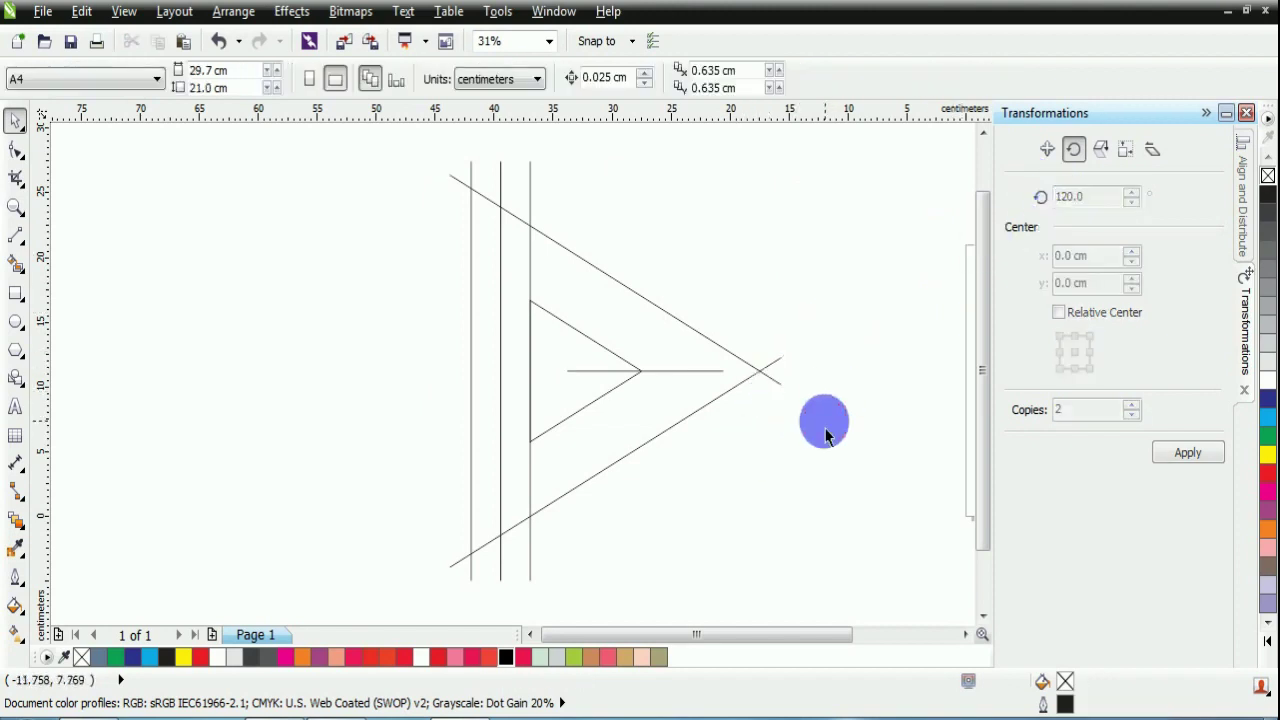
pyautogui.hotkey('ctrl', 'z')
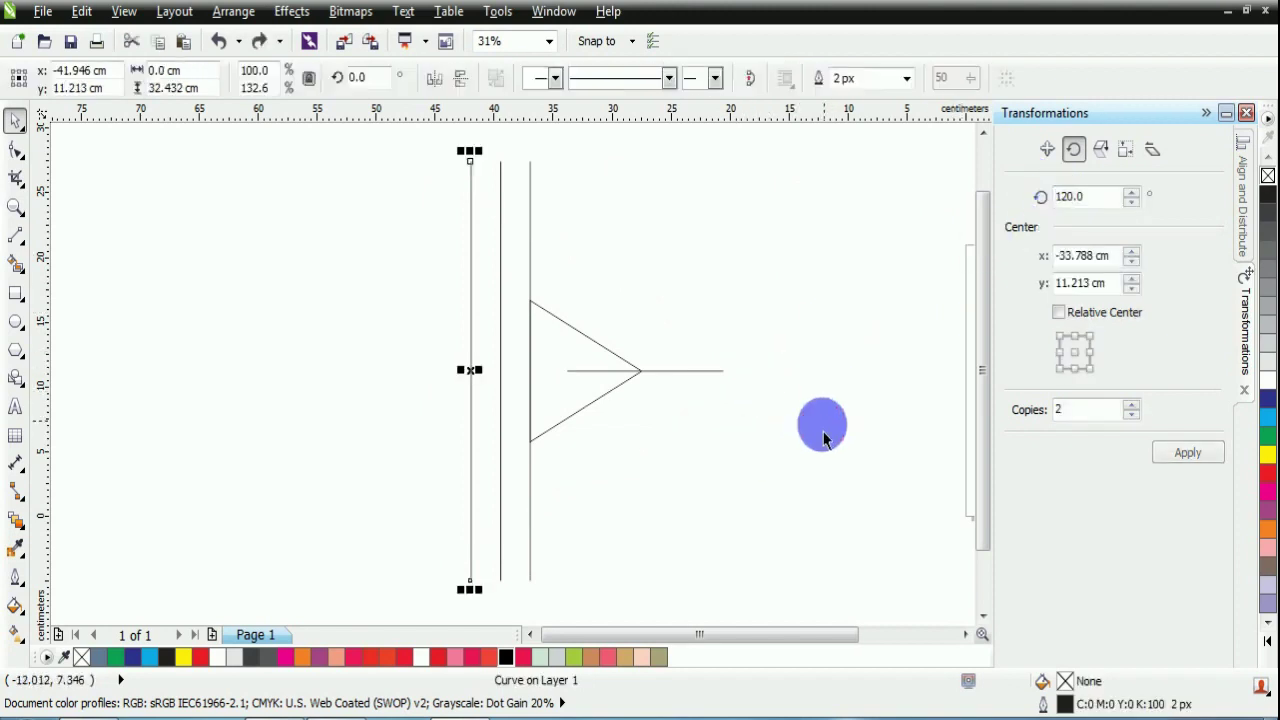
pyautogui.click(486, 386)
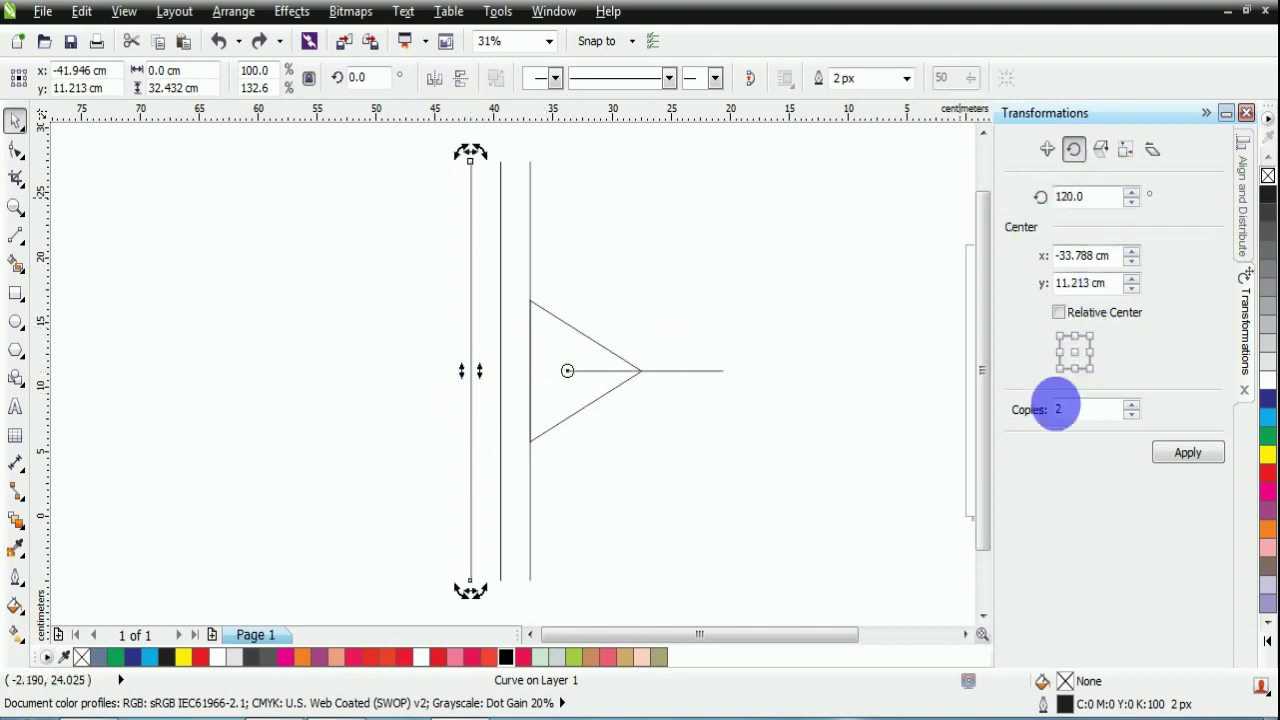
pyautogui.click(1187, 458)
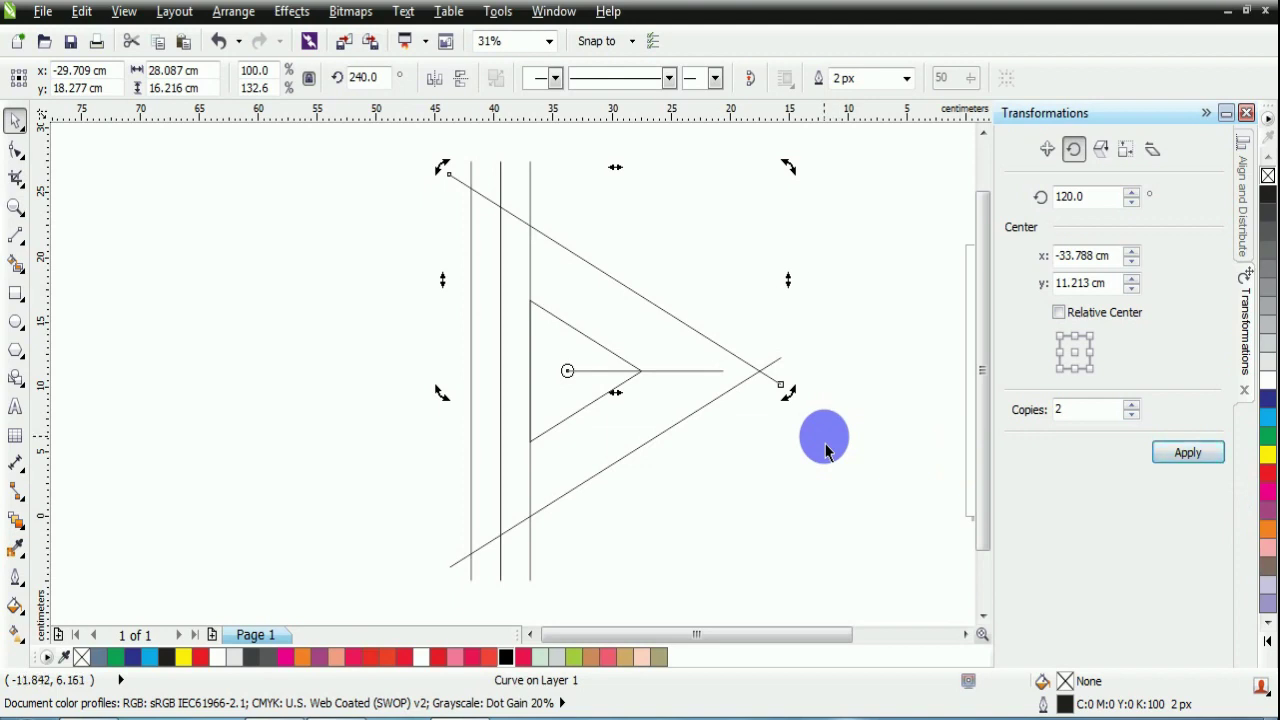
# Rotate the middle and the rightmost vertical lines by 120 degrees about their moved centres with 2 copies each.
pyautogui.click(501, 375)
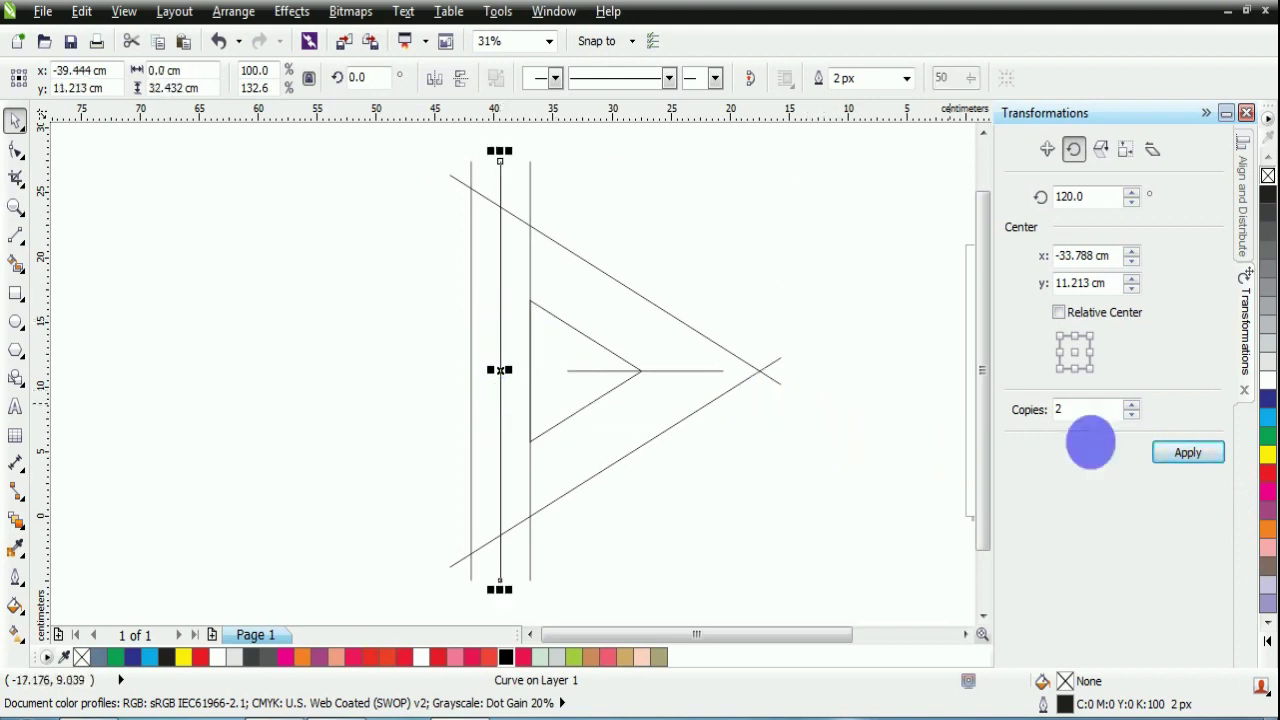
pyautogui.click(1187, 452)
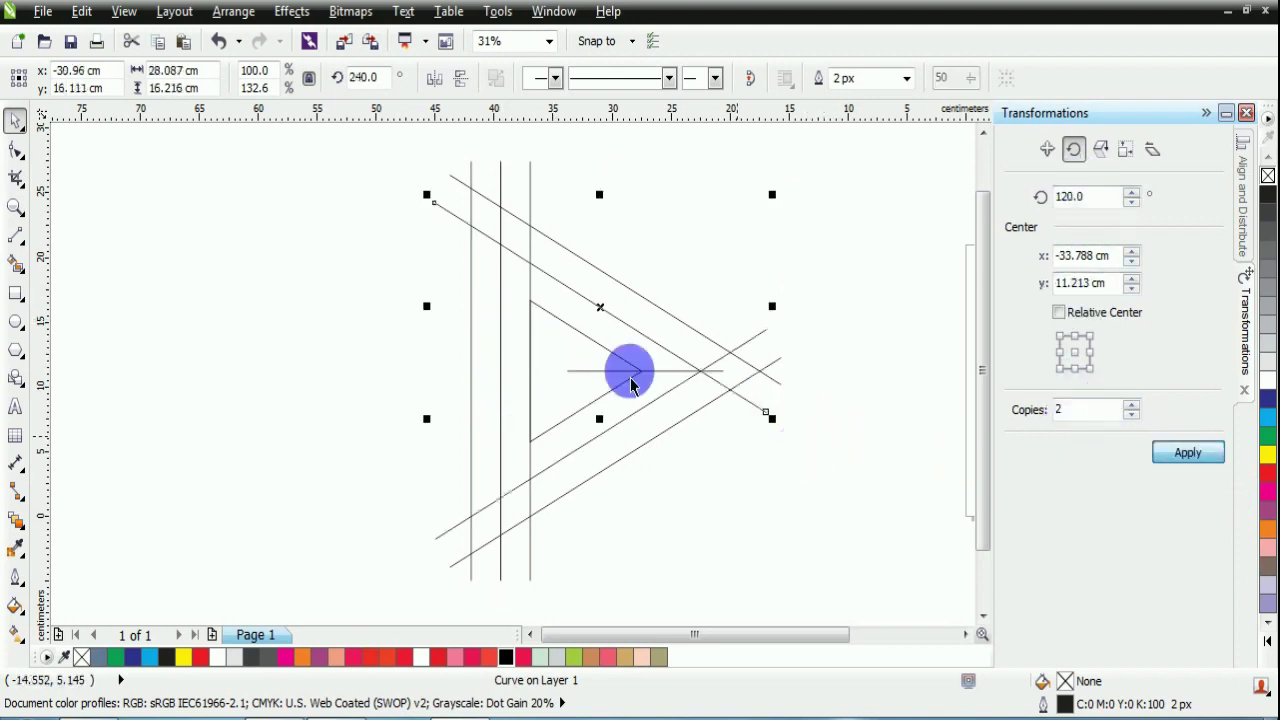
pyautogui.click(530, 178)
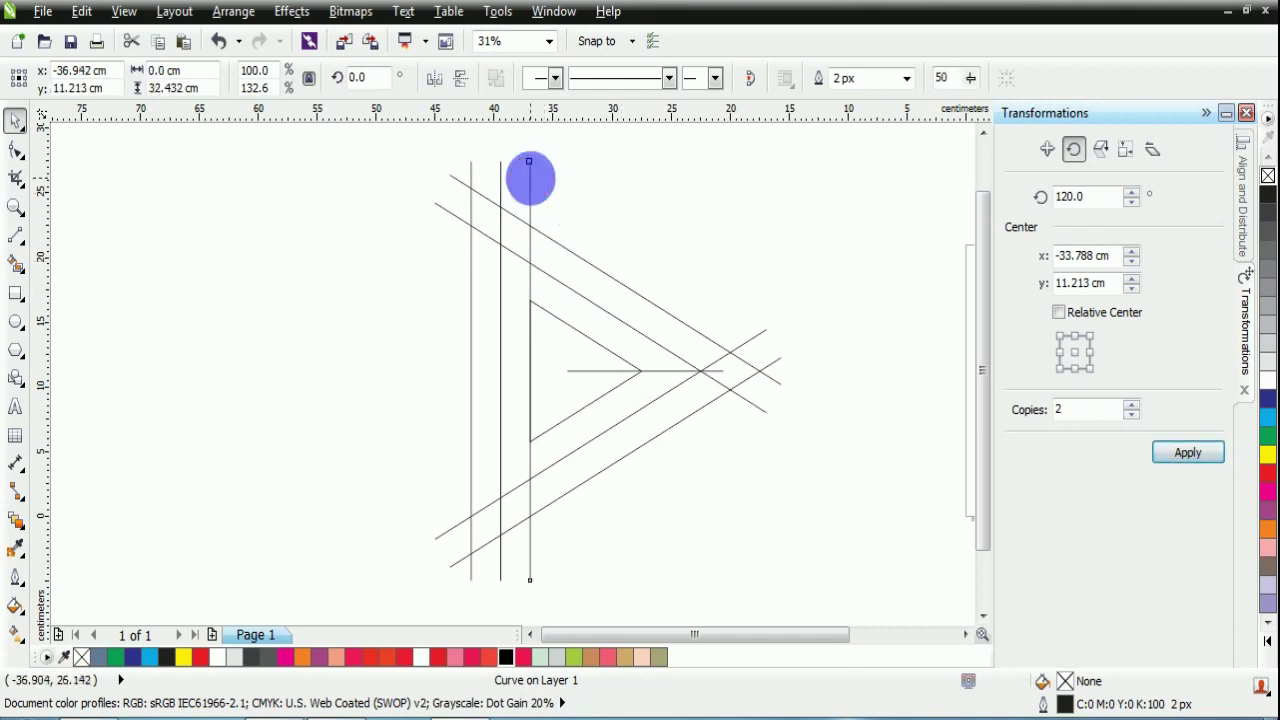
pyautogui.click(1187, 452)
# Move the horizontal line and the three-sided polygon out of the line pattern and delete both.
pyautogui.click(829, 320)
pyautogui.moveTo(715, 381); pyautogui.dragTo(840, 265)
pyautogui.rightClick(836, 256)
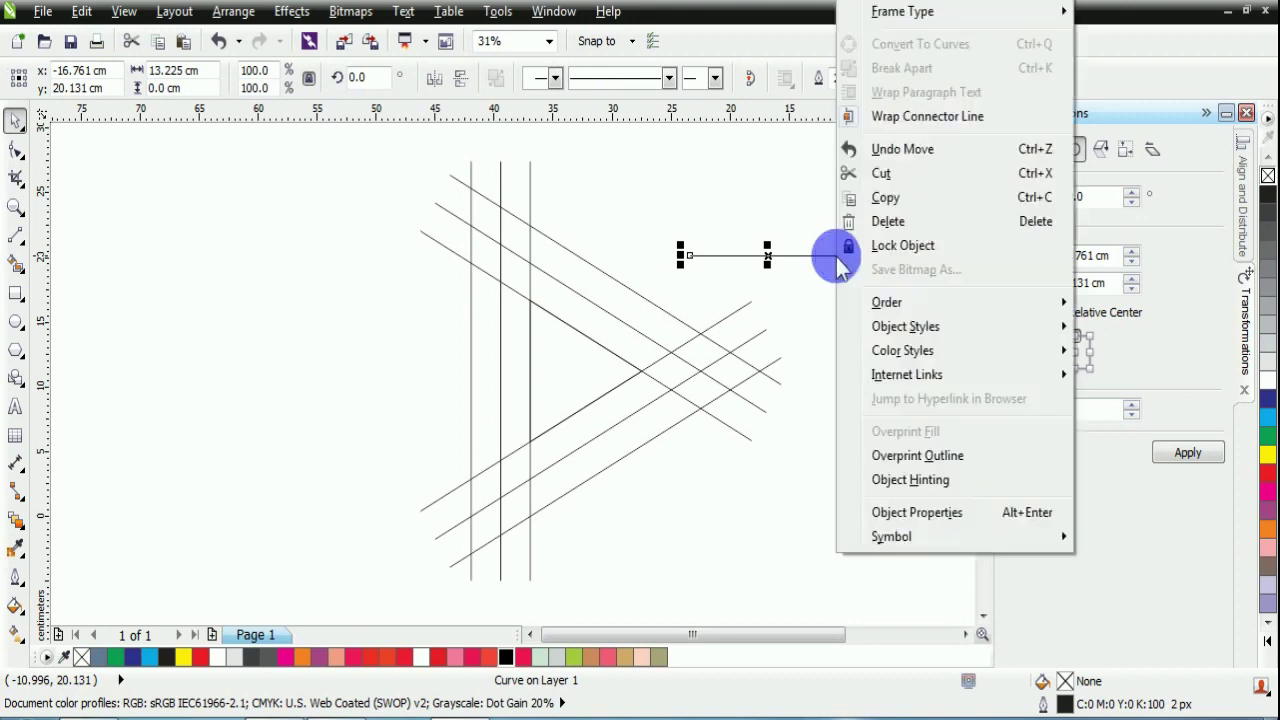
pyautogui.click(955, 221)
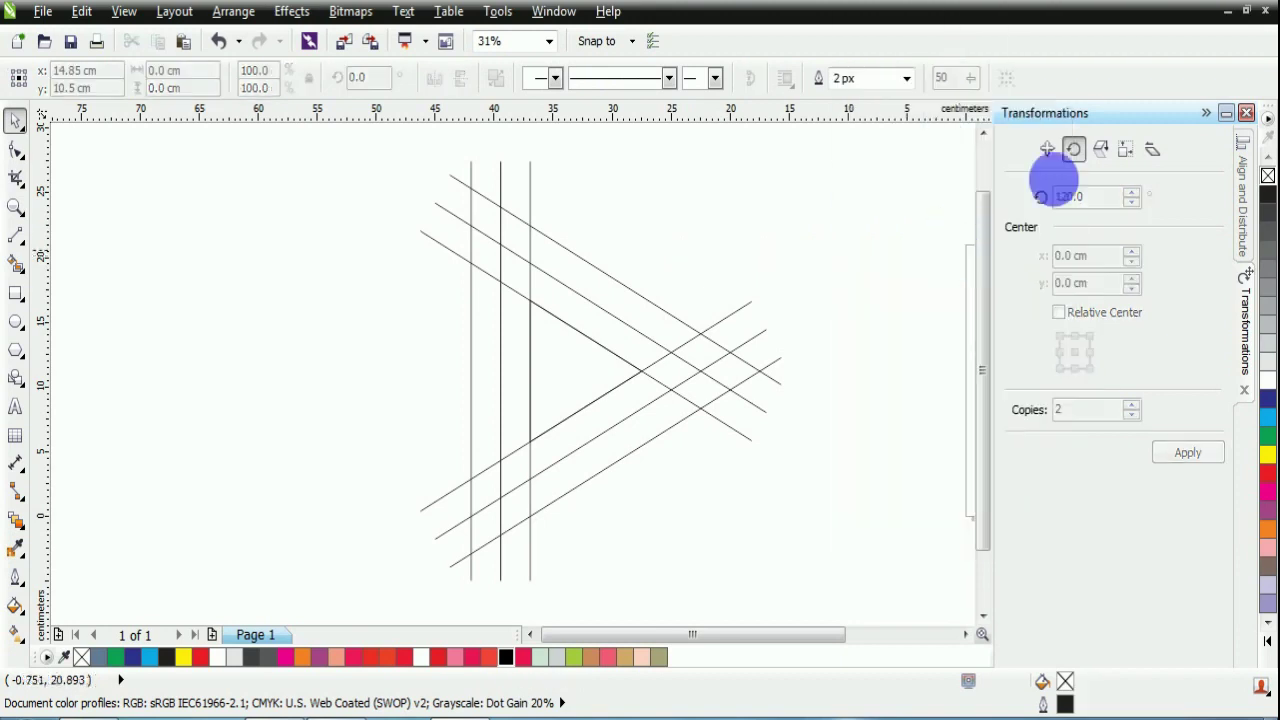
pyautogui.click(1205, 112)
pyautogui.moveTo(712, 388); pyautogui.dragTo(408, 403)
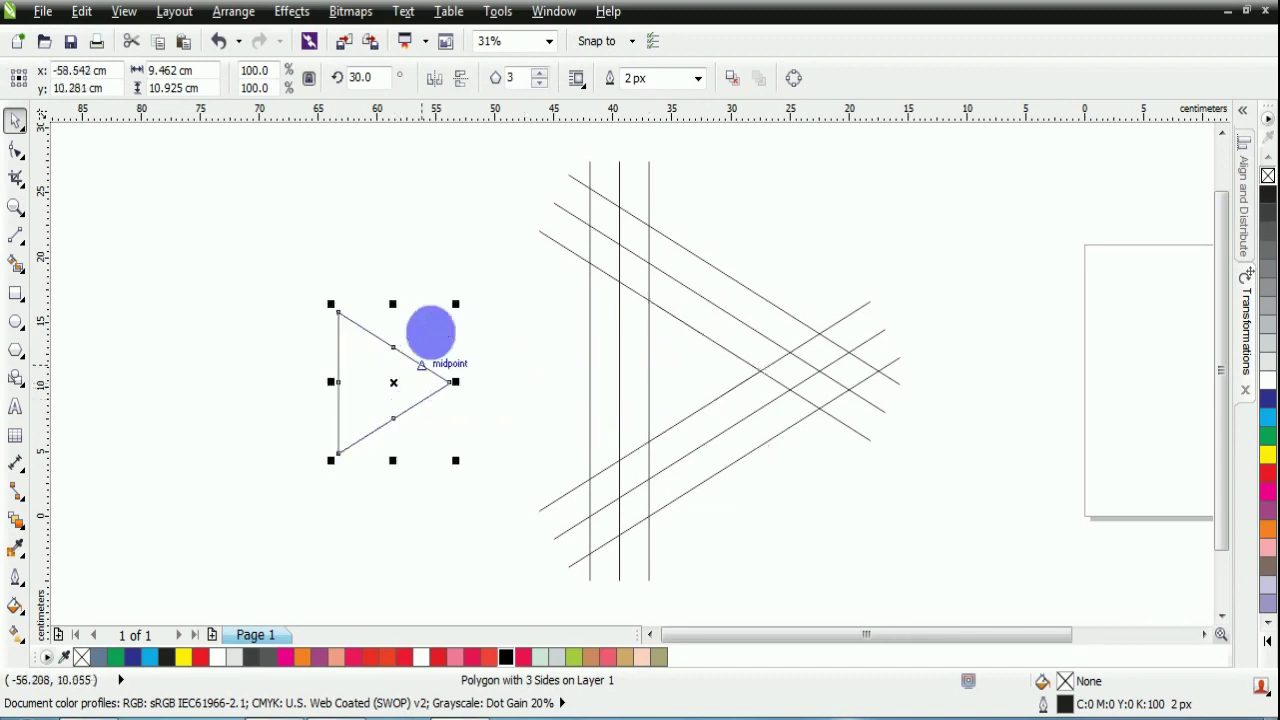
pyautogui.press('Delete')
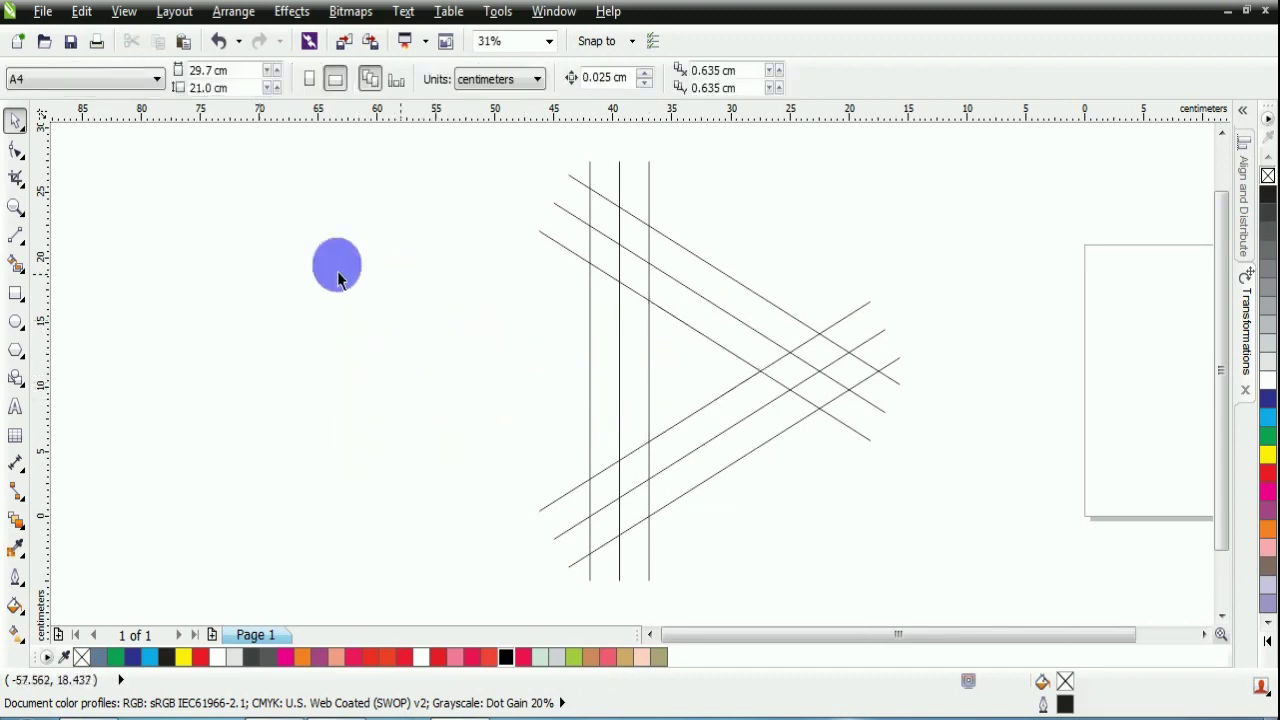
# Remove the inner crossing segments with Virtual Segment Delete, leaving the outlines of three interlocking bands around the triangle.
pyautogui.click(15, 206)
pyautogui.rightClick(216, 248)
pyautogui.moveTo(318, 183); pyautogui.dragTo(582, 446)
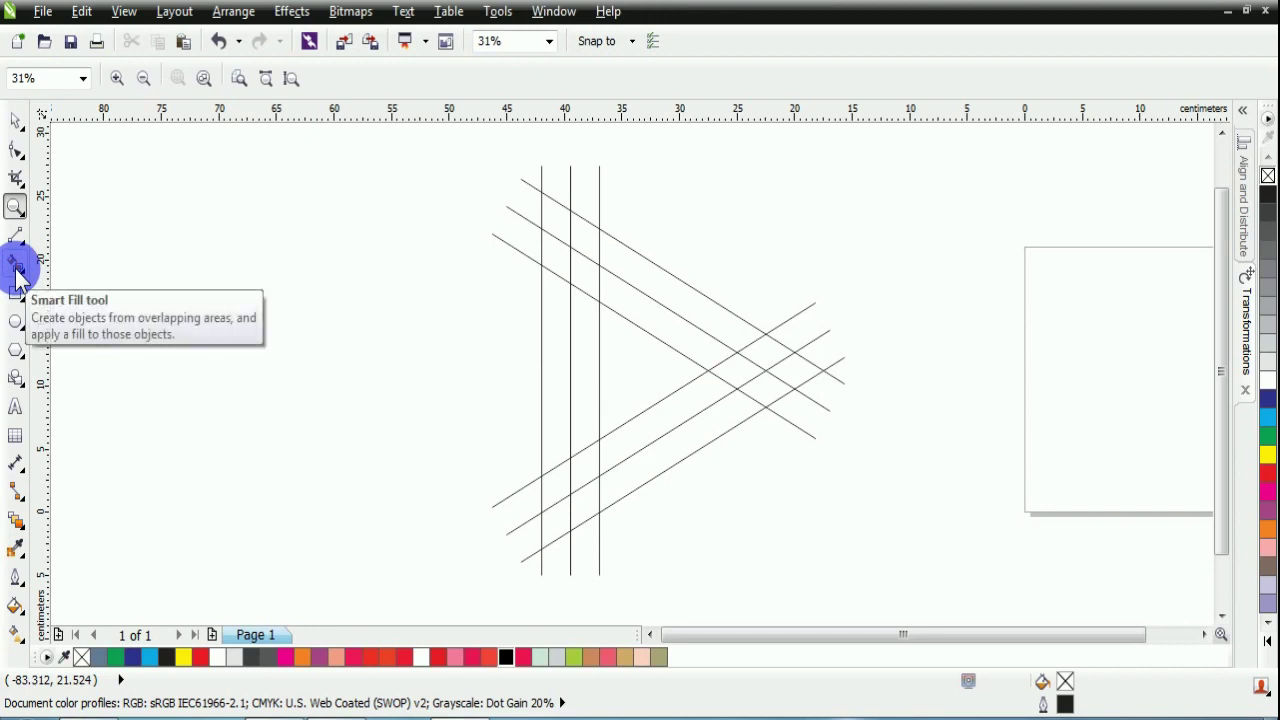
pyautogui.click(14, 180)
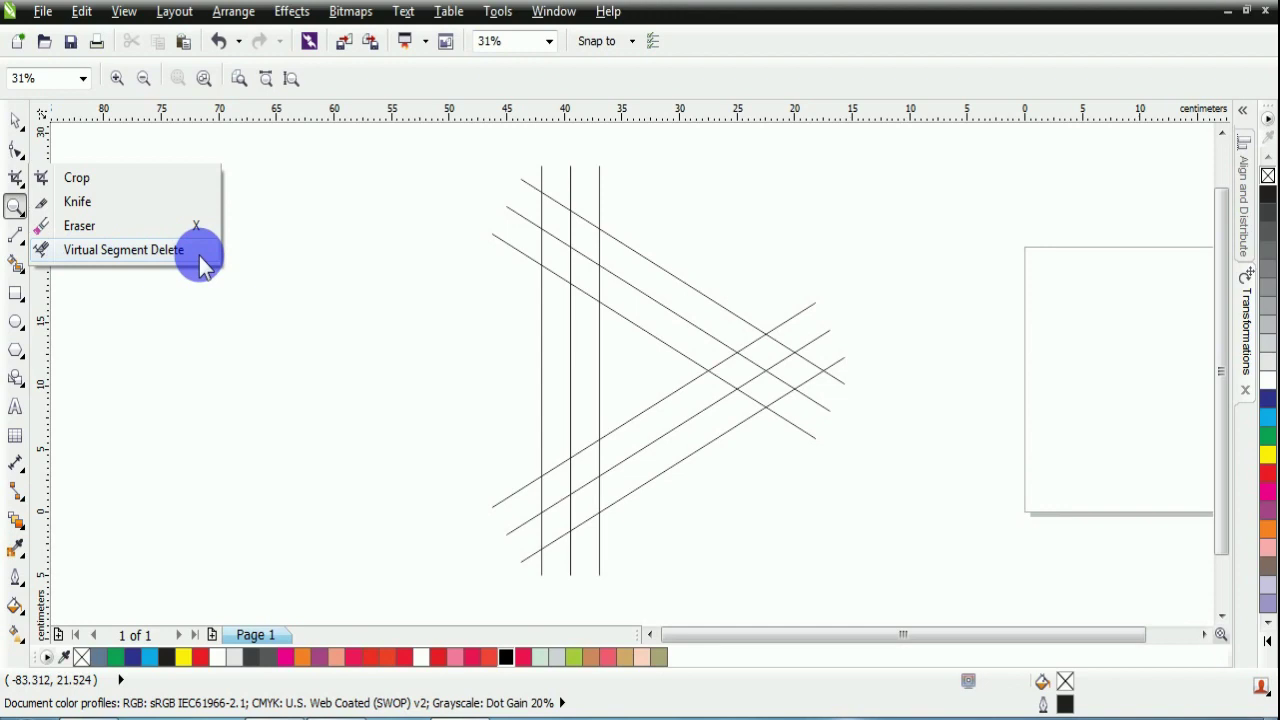
pyautogui.click(130, 250)
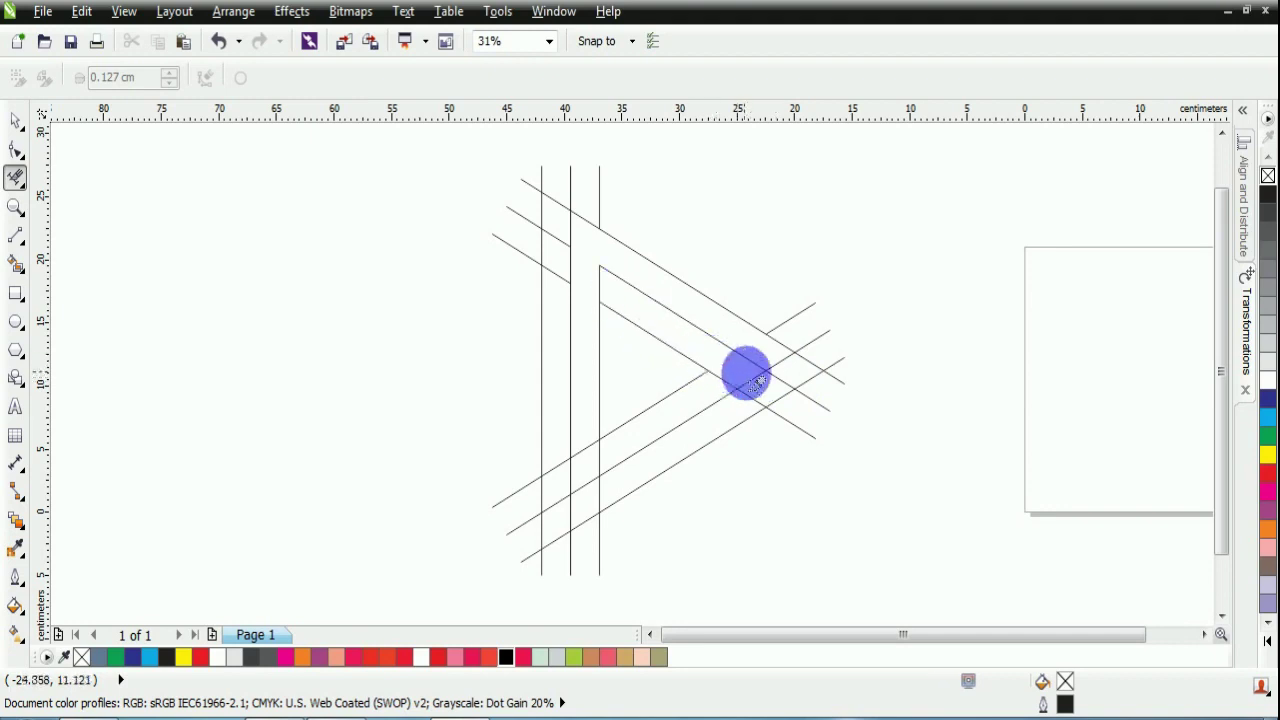
pyautogui.click(762, 408)
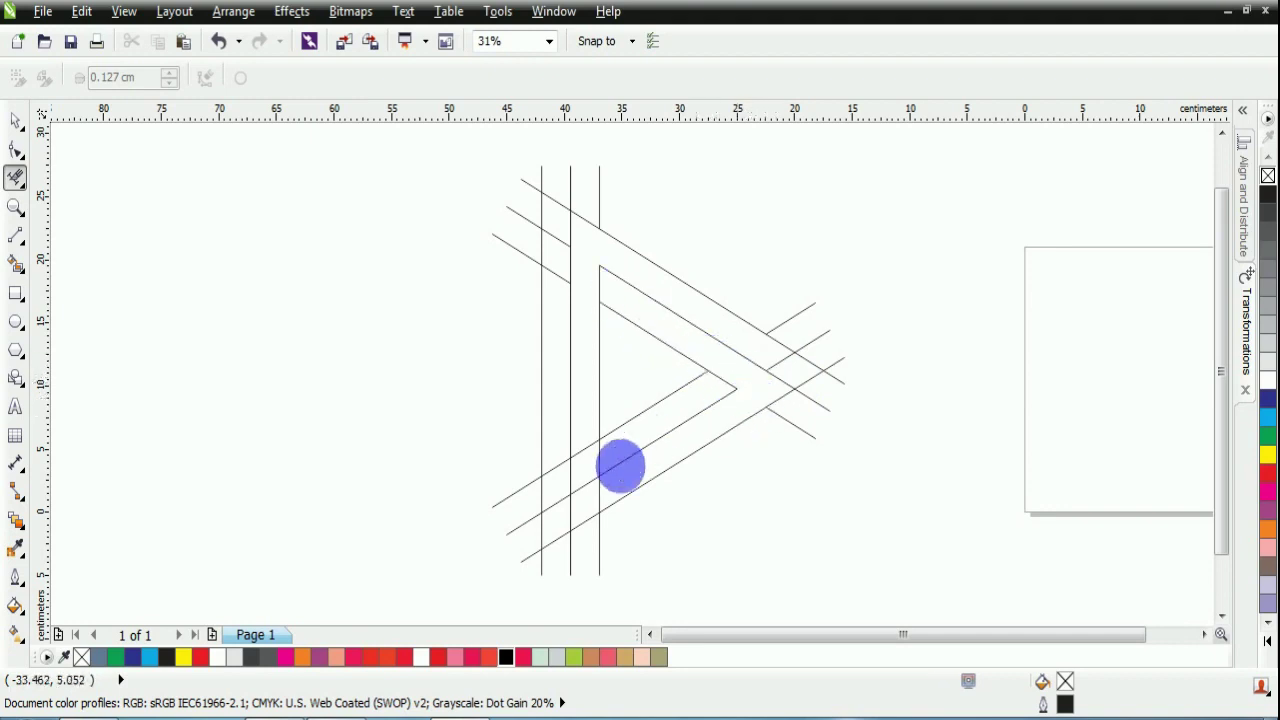
pyautogui.click(601, 495)
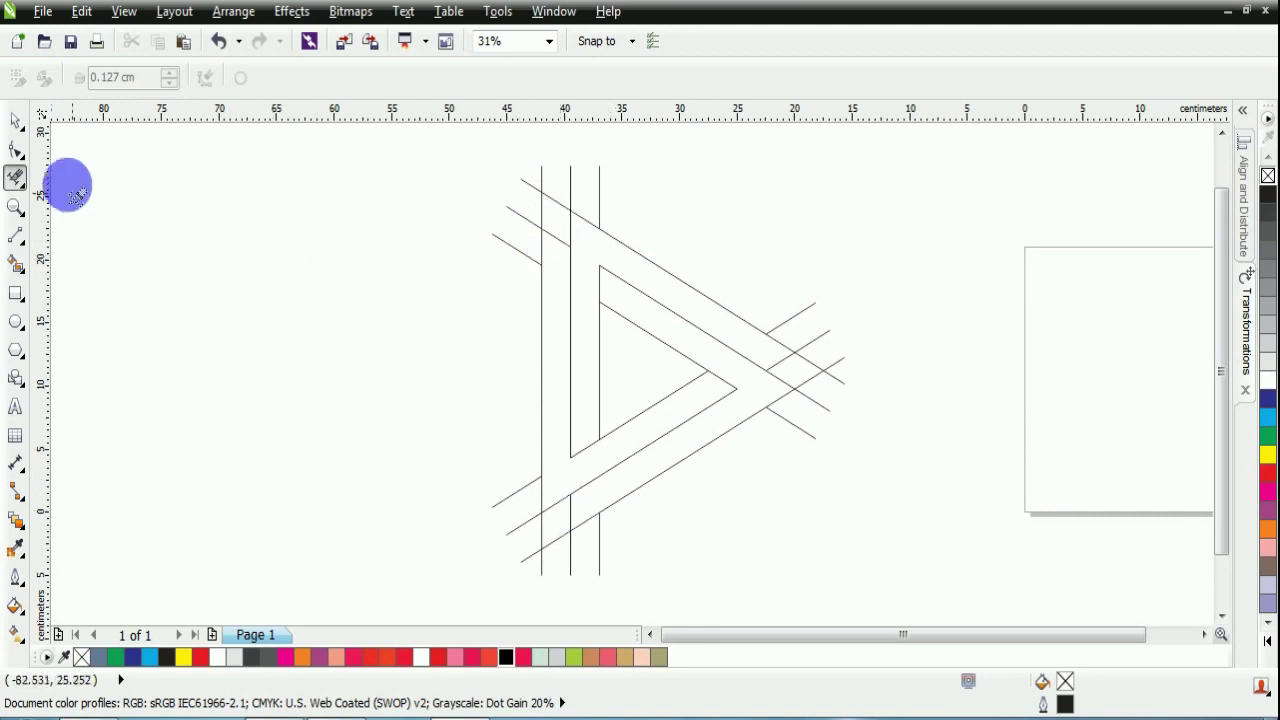
# Smart-fill the upper band in khaki (C0 M0 Y40 K40) and the outer left band in orange-brown (C0 M40 Y60 K20).
pyautogui.click(17, 264)
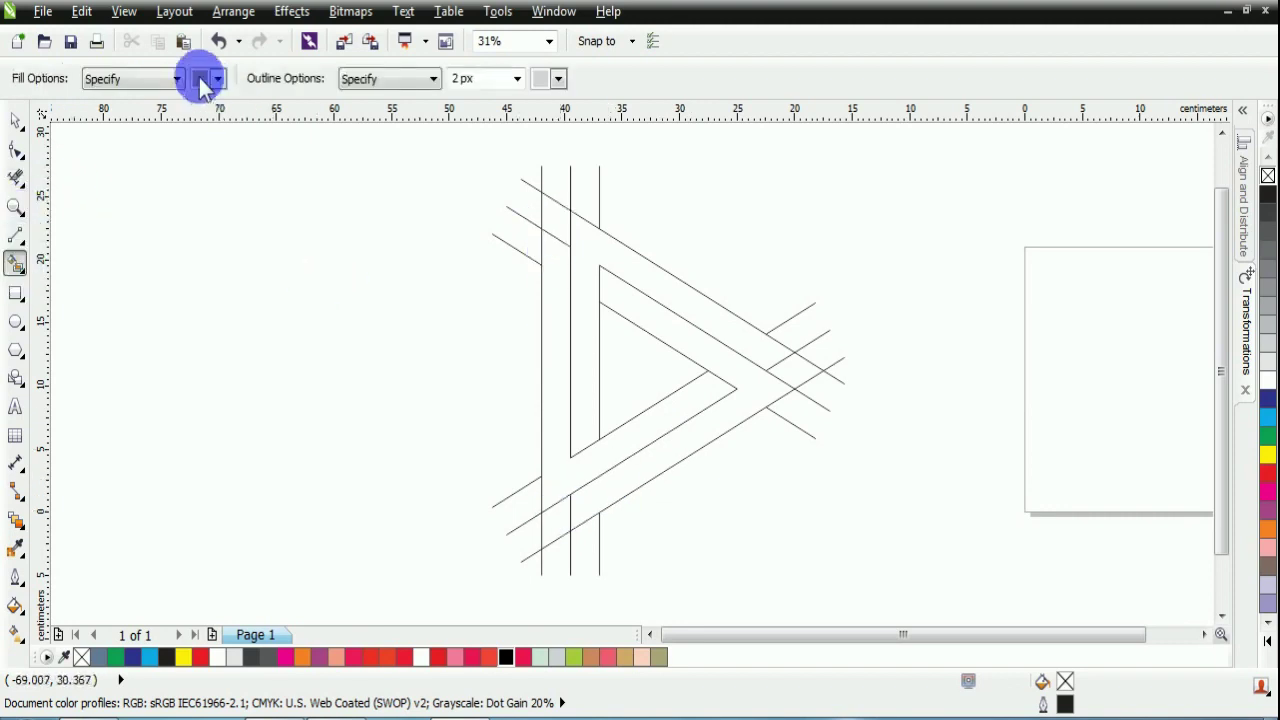
pyautogui.click(597, 256)
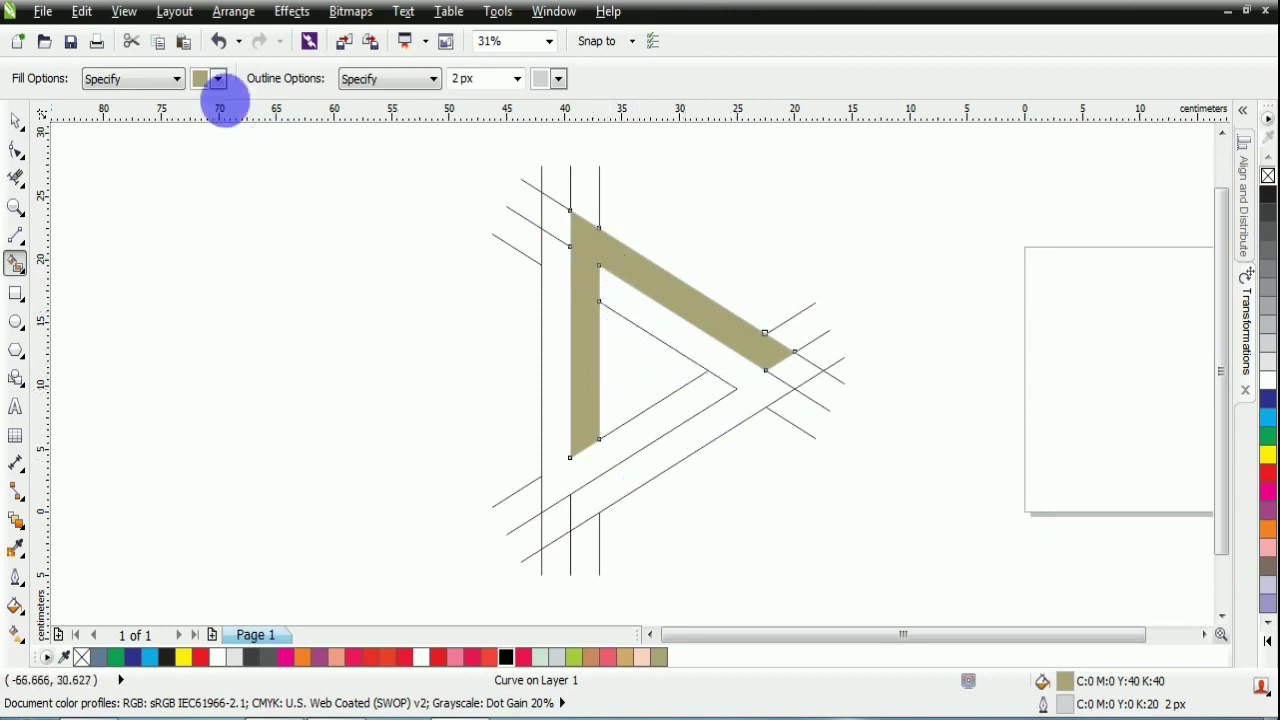
pyautogui.click(217, 79)
pyautogui.click(208, 134)
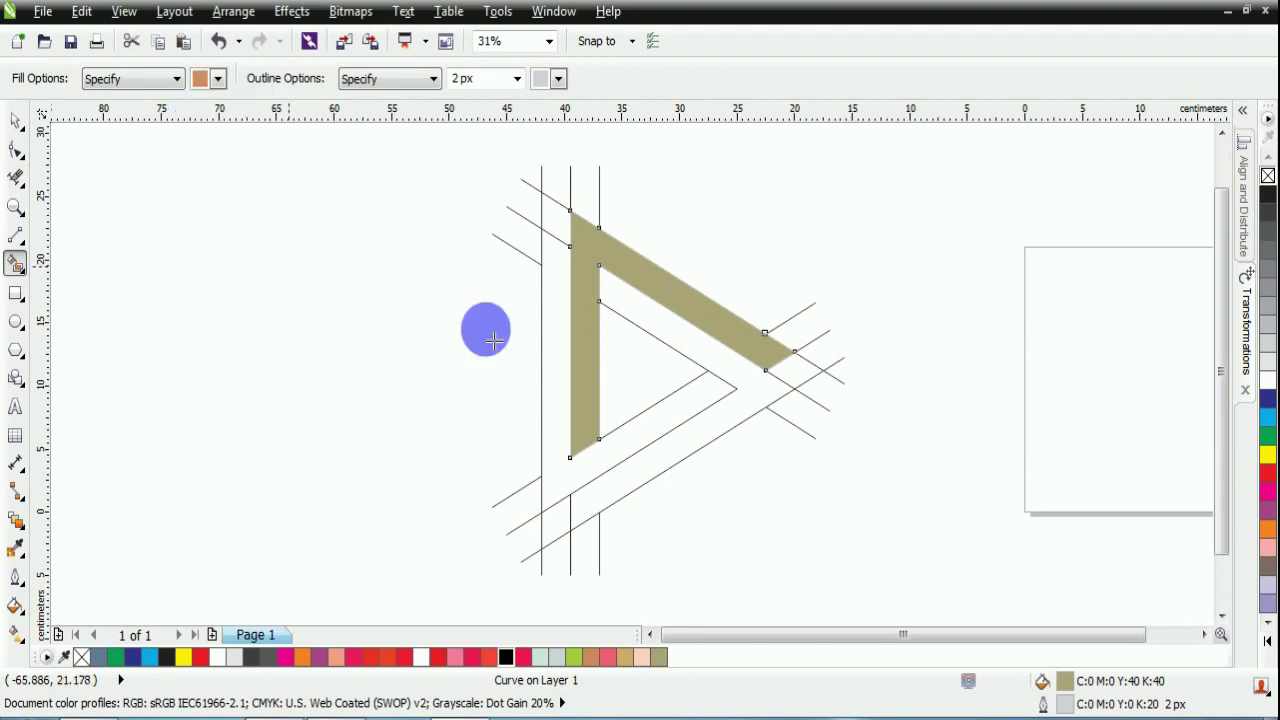
pyautogui.click(559, 289)
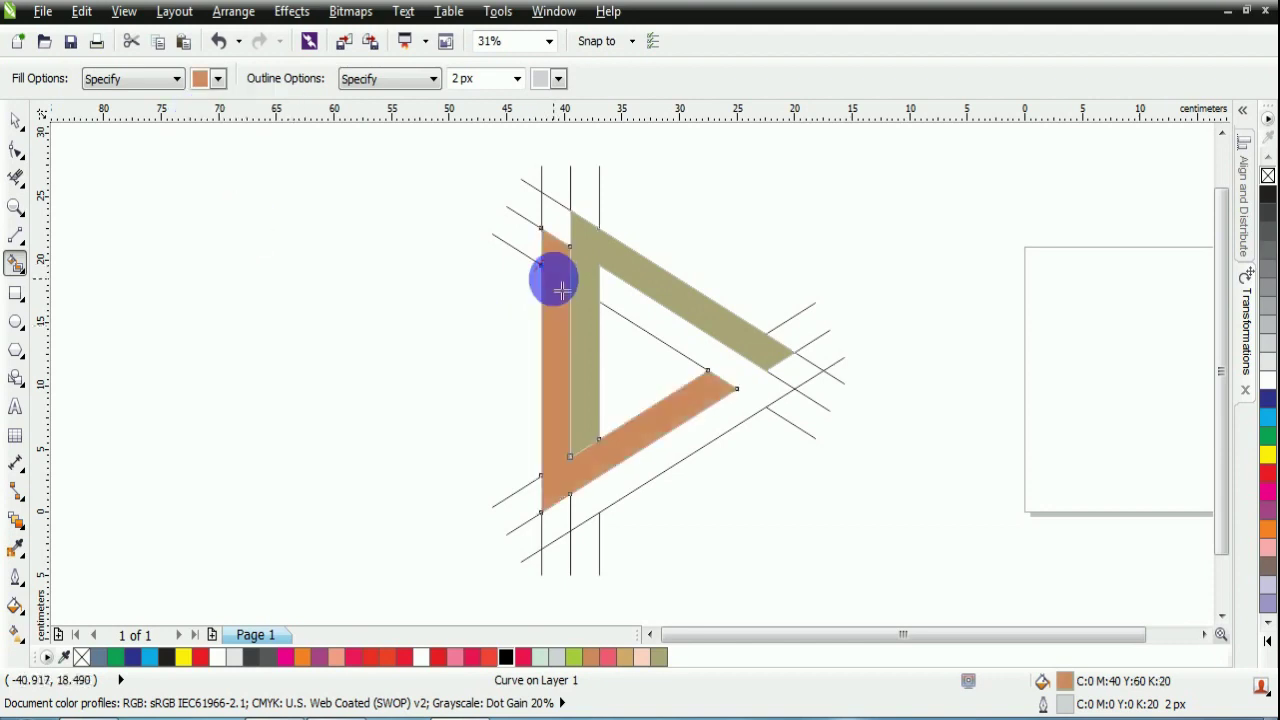
pyautogui.click(548, 492)
# Smart-fill the remaining band around the triangle's right tip in red (C0 M100 Y60 K0).
pyautogui.click(217, 79)
pyautogui.click(251, 158)
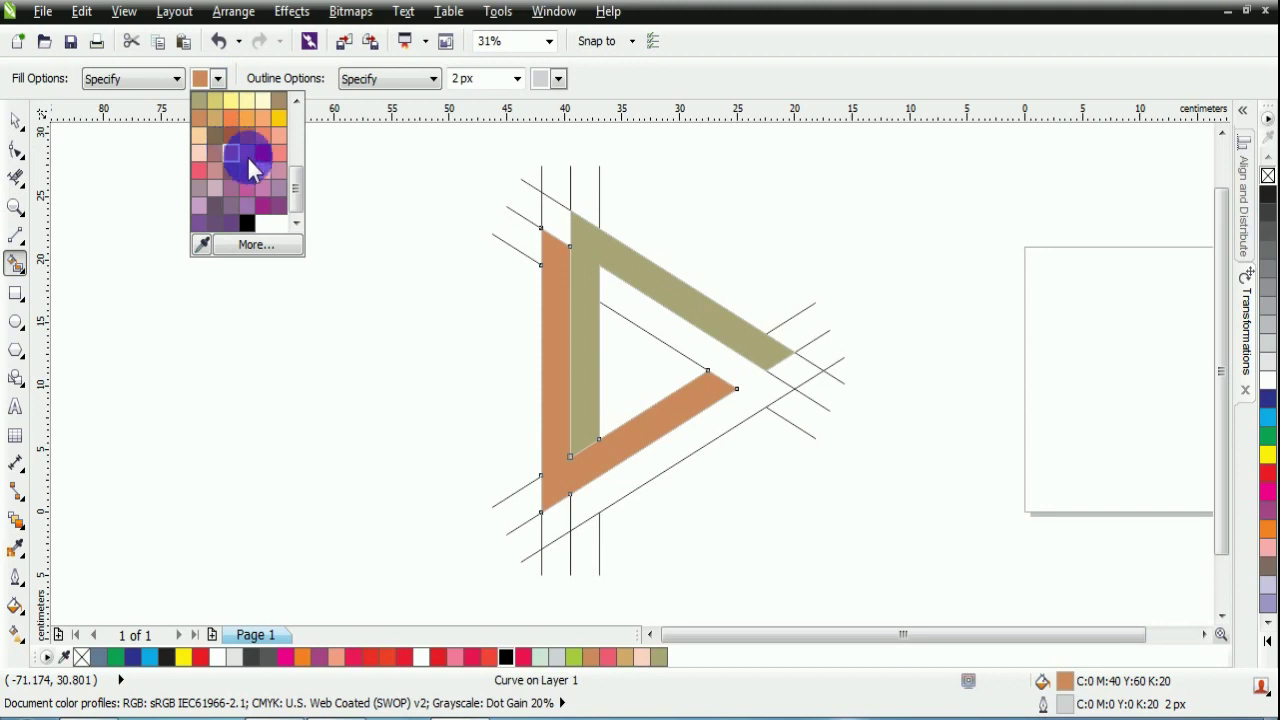
pyautogui.click(748, 406)
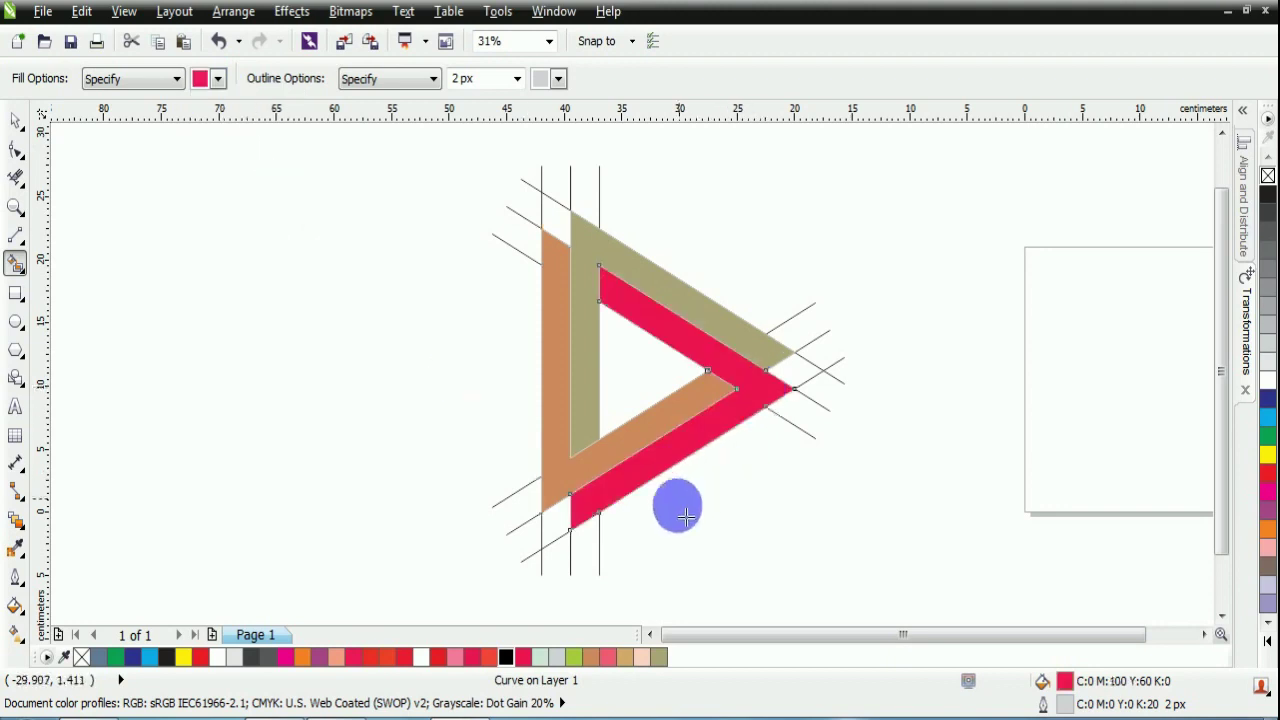
# Select the three coloured bands together and move them left, clear of the construction lines.
pyautogui.click(16, 120)
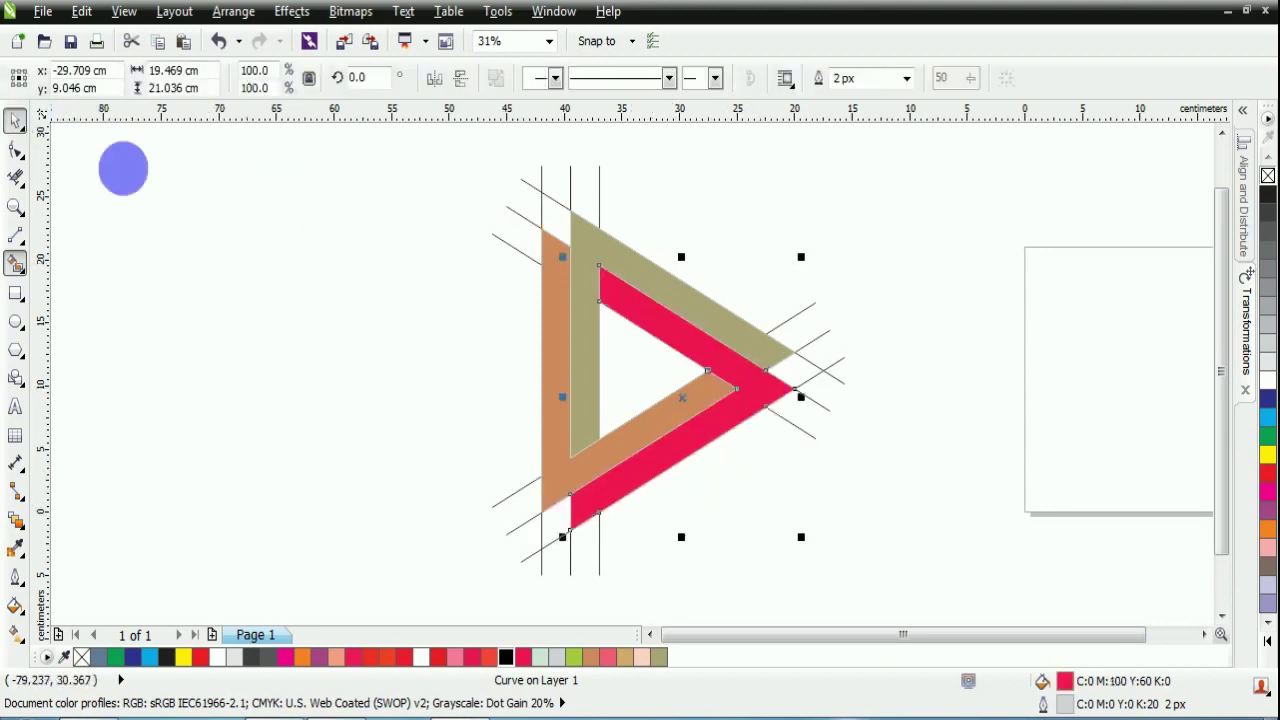
pyautogui.click(247, 256)
pyautogui.click(580, 236)
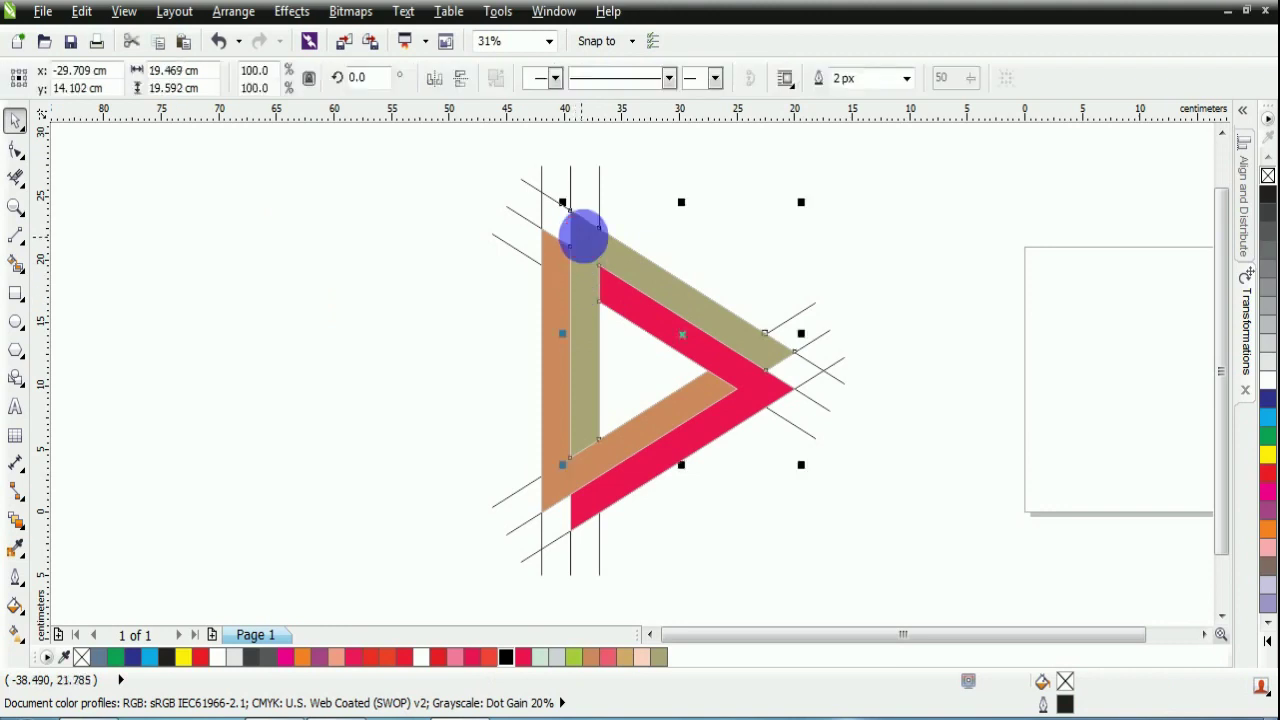
pyautogui.keyDown('shift'); pyautogui.click(551, 277); pyautogui.keyUp('shift')
pyautogui.click(684, 372)
pyautogui.moveTo(676, 388); pyautogui.dragTo(308, 355)
pyautogui.click(449, 286)
# Select all the leftover construction lines and delete them.
pyautogui.scroll(-2, 566, 290)
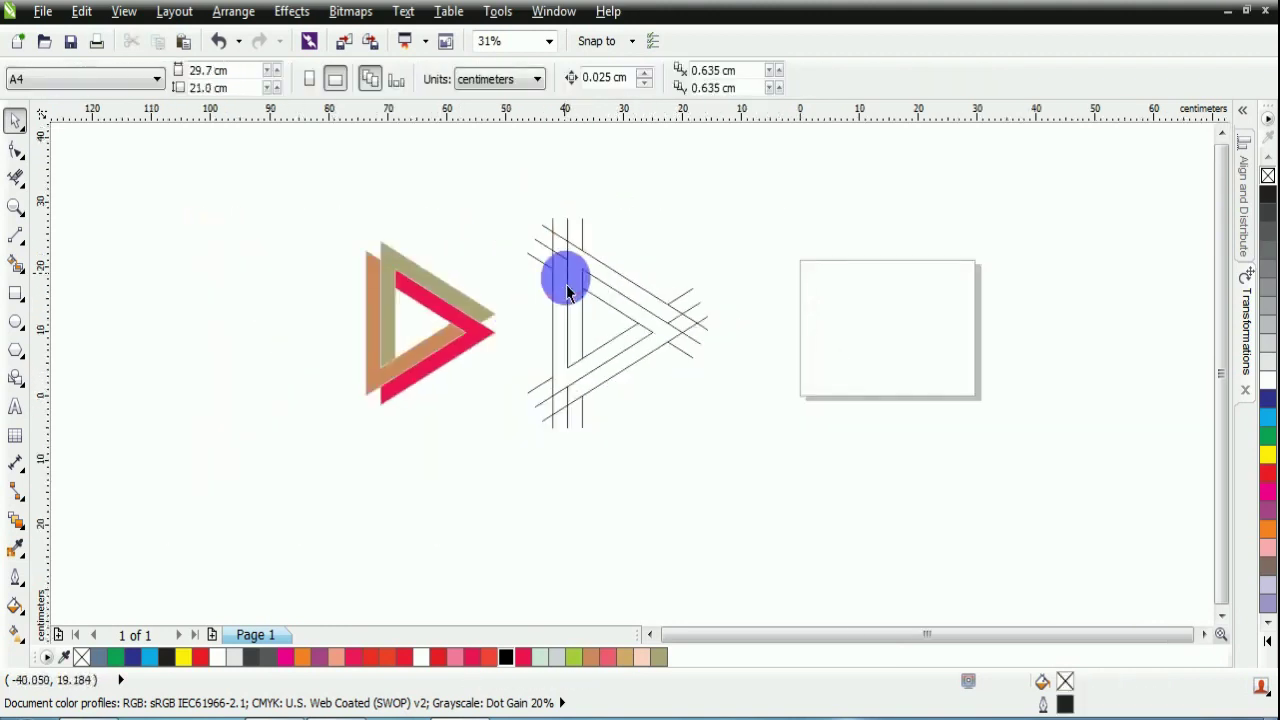
pyautogui.moveTo(486, 196); pyautogui.dragTo(698, 482)
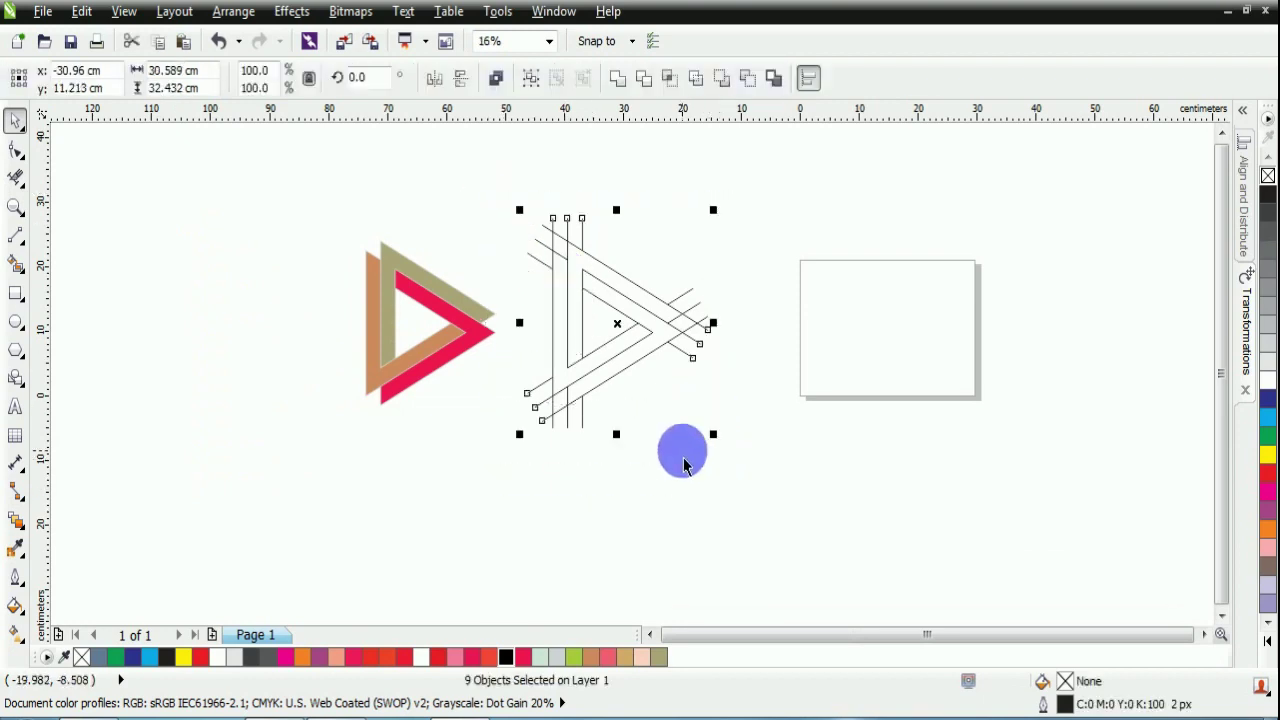
pyautogui.press('Delete')
# Move the three coloured bands onto the page and scale them down to about 10.6 by 12.2 cm.
pyautogui.moveTo(292, 198); pyautogui.dragTo(548, 470)
pyautogui.moveTo(501, 232); pyautogui.dragTo(488, 248)
pyautogui.moveTo(447, 338); pyautogui.dragTo(926, 343)
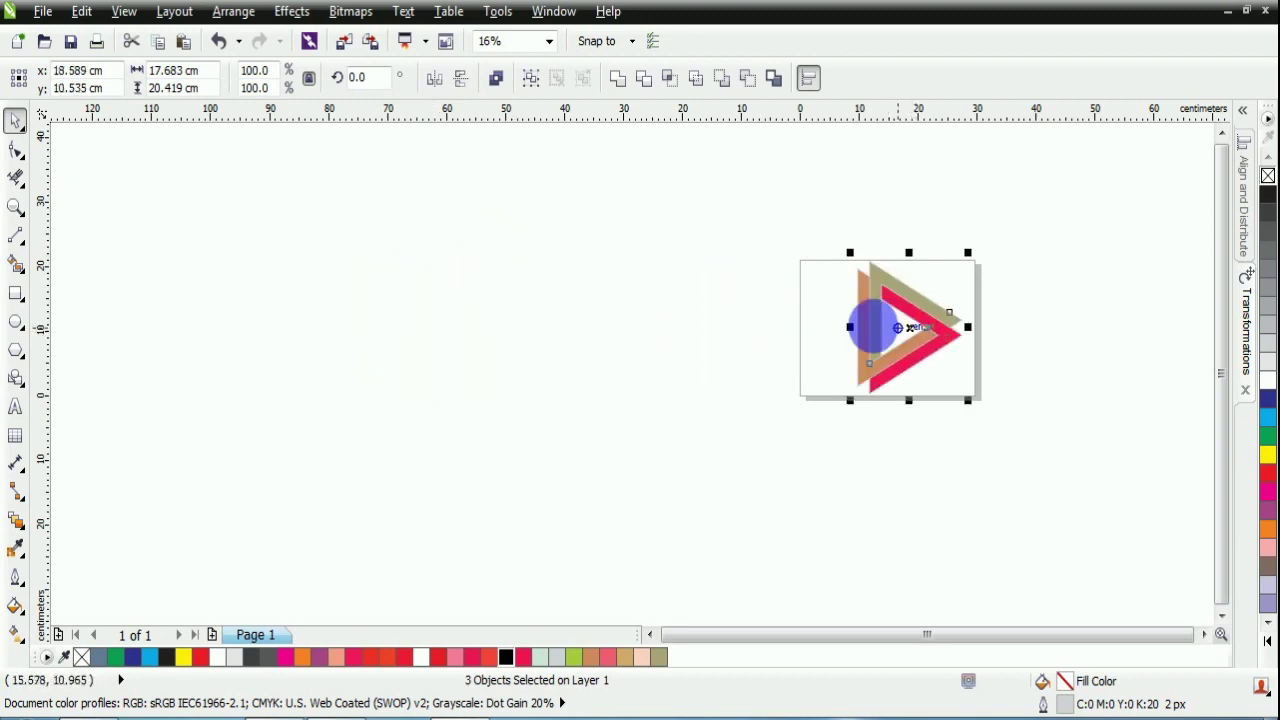
pyautogui.moveTo(967, 252); pyautogui.dragTo(947, 279)
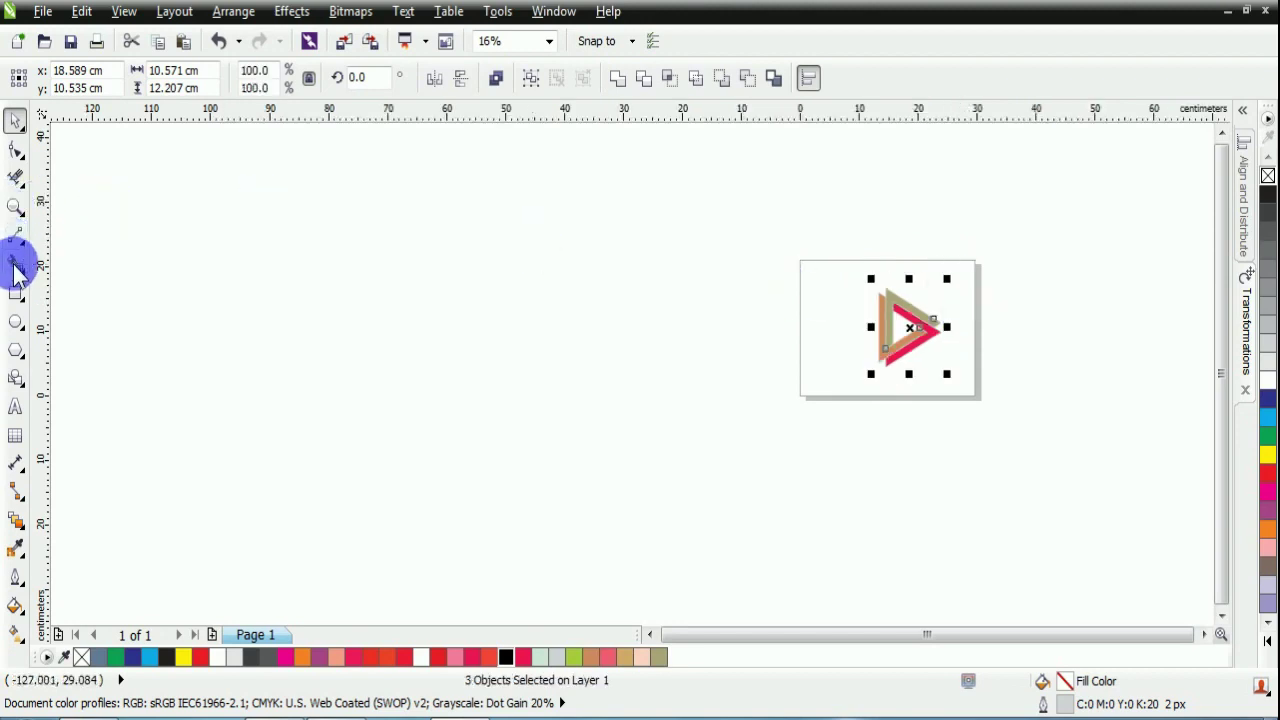
# Draw a 29.7 by 21 cm rectangle that covers the whole page.
pyautogui.click(16, 293)
pyautogui.moveTo(800, 260); pyautogui.dragTo(977, 397)
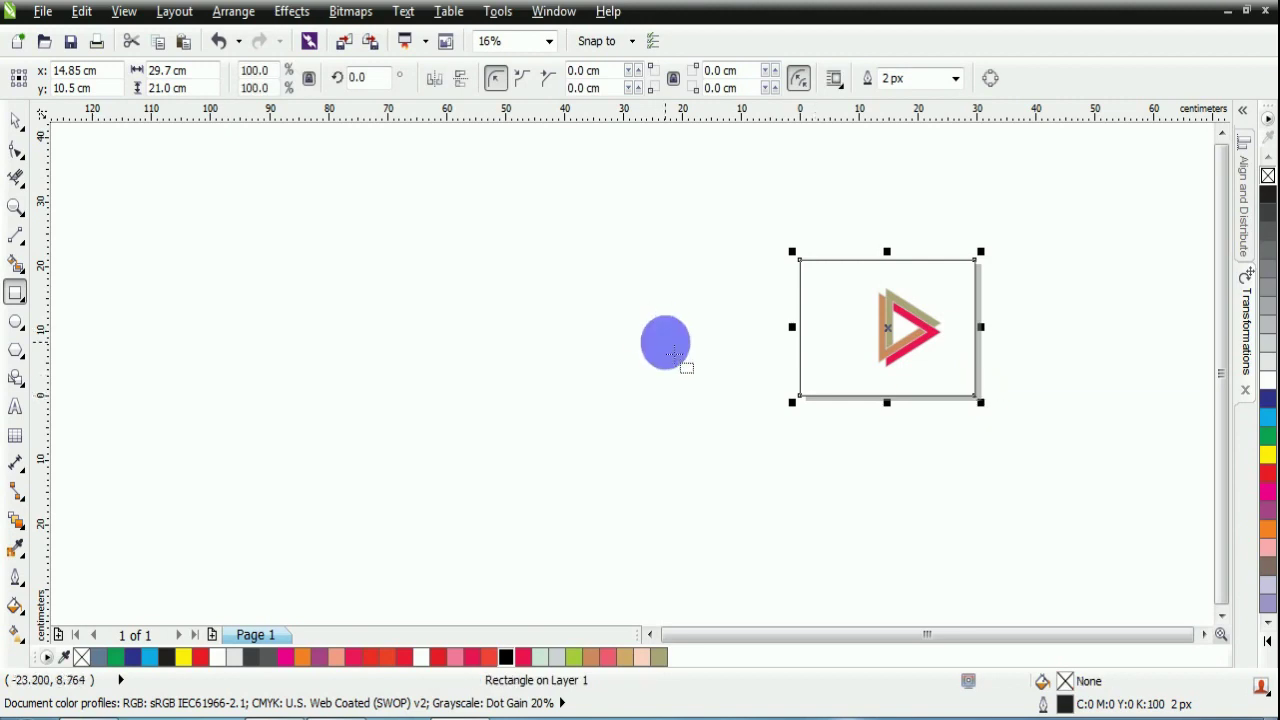
pyautogui.hotkey('shift', 'F4')
# Move the three coloured bands to the middle of the page and enlarge them to about 13.1 by 15.1 cm.
pyautogui.click(15, 120)
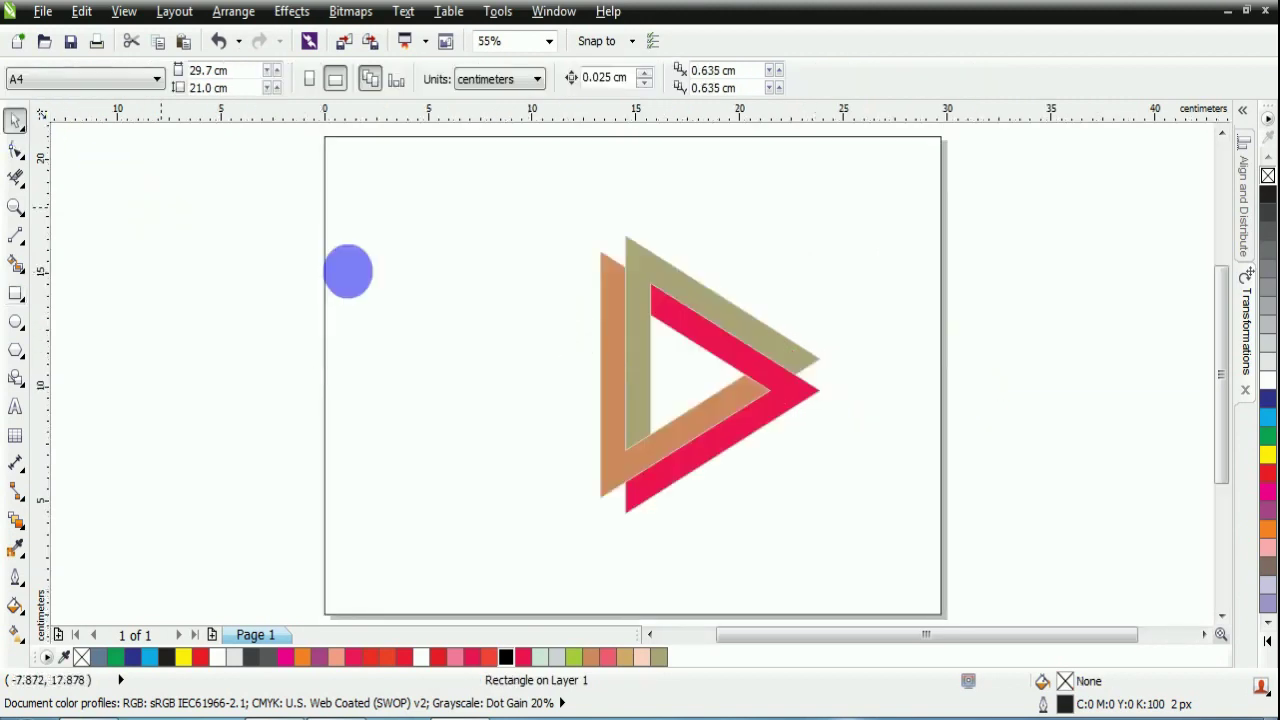
pyautogui.moveTo(234, 200); pyautogui.dragTo(912, 548)
pyautogui.moveTo(710, 375); pyautogui.dragTo(634, 375)
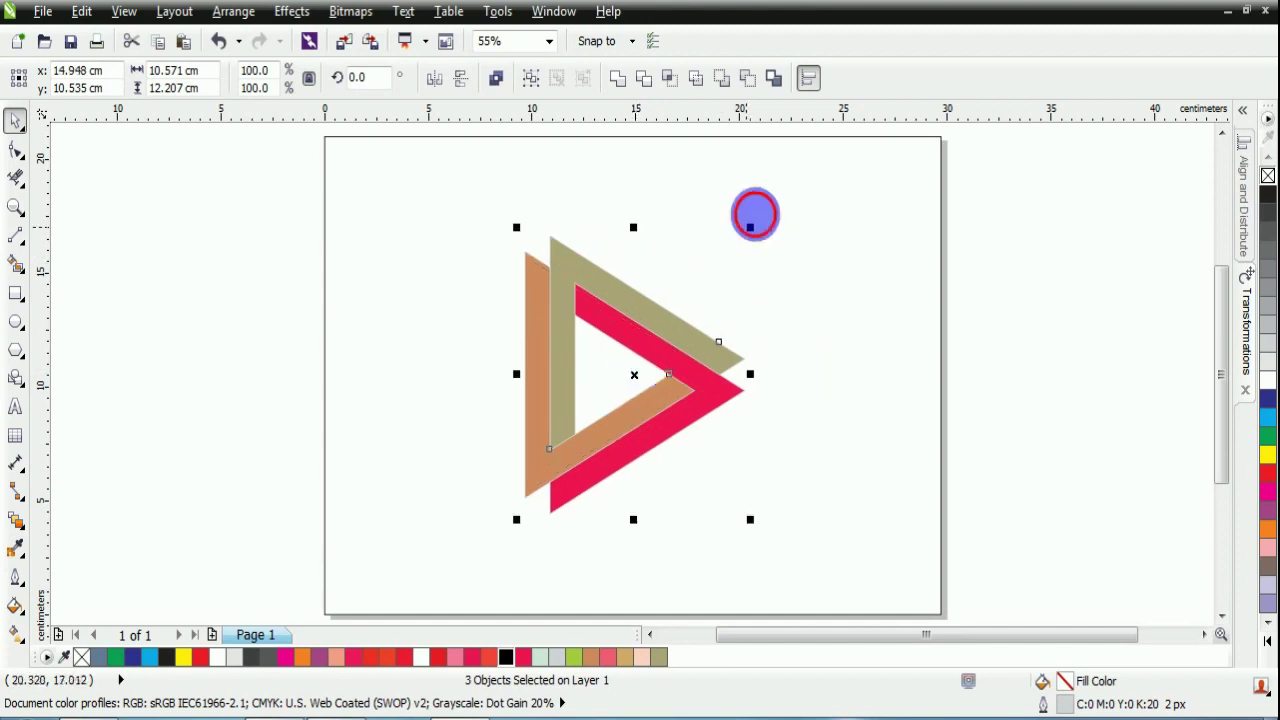
pyautogui.moveTo(207, 225); pyautogui.dragTo(791, 538)
pyautogui.moveTo(750, 228); pyautogui.dragTo(776, 194)
pyautogui.moveTo(634, 375); pyautogui.dragTo(653, 367)
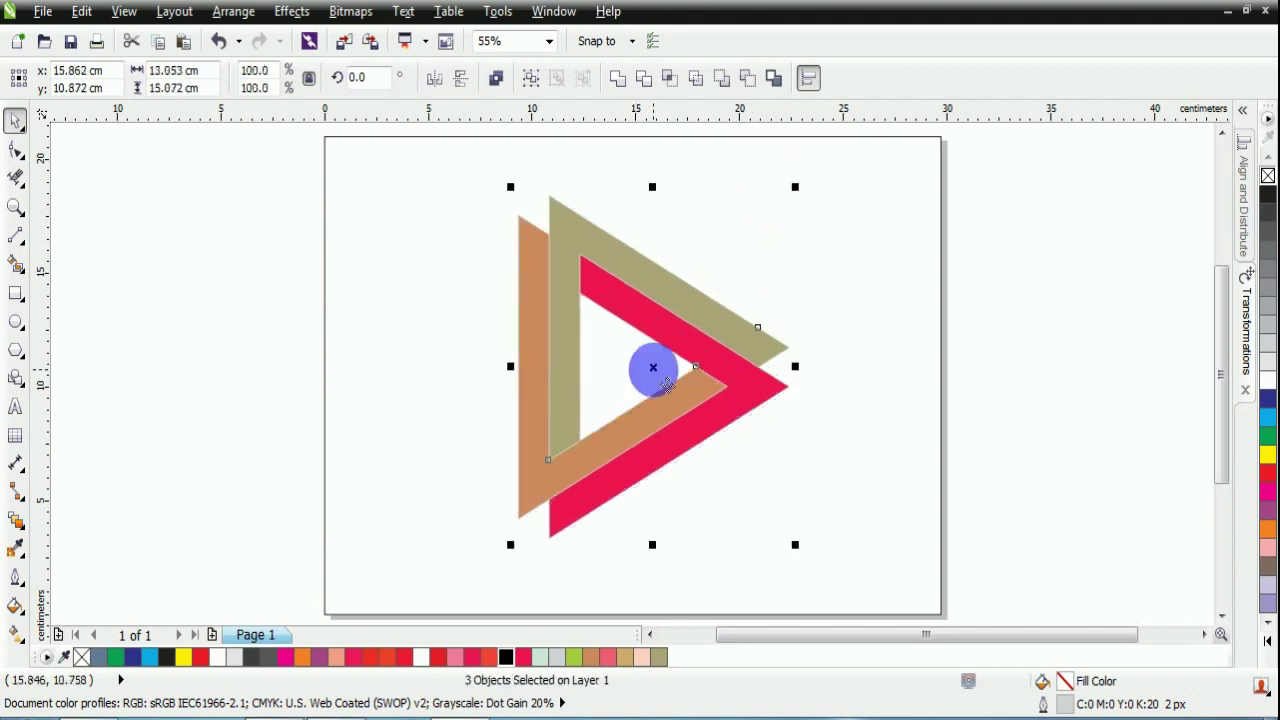
# Remove the outline from the three coloured bands and select the page-sized rectangle.
pyautogui.rightClick(1268, 180)
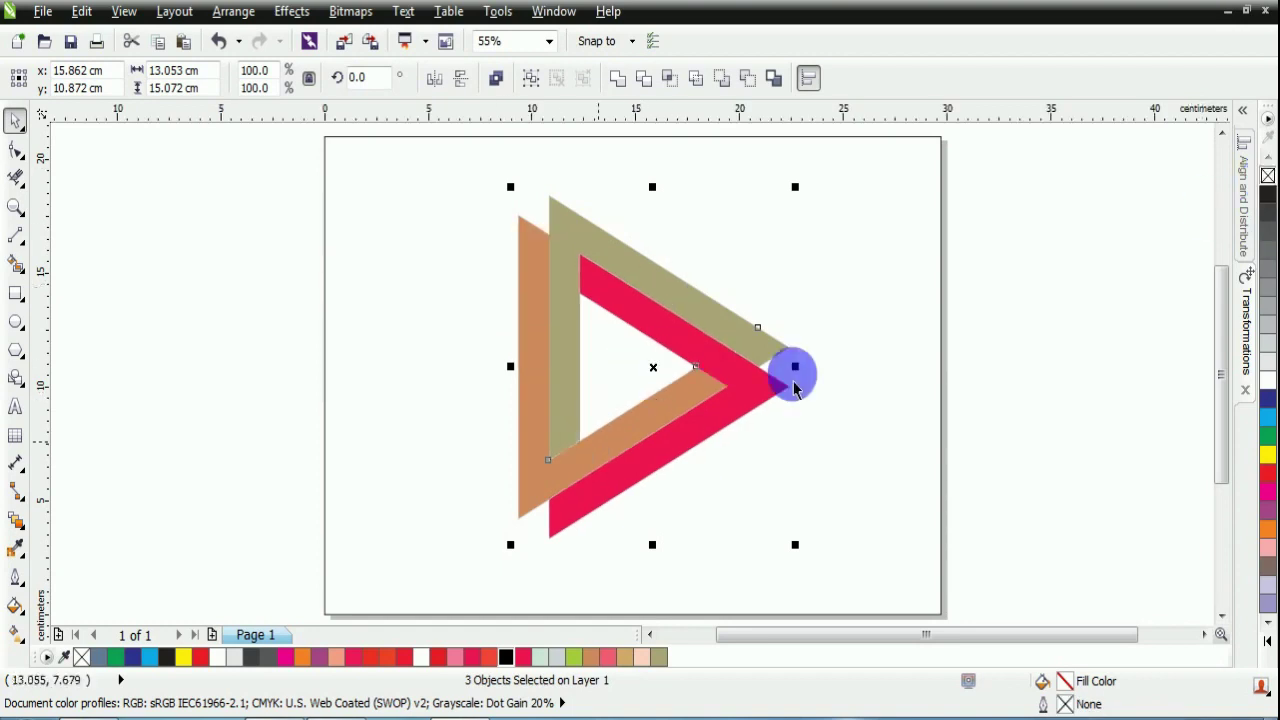
pyautogui.click(1059, 345)
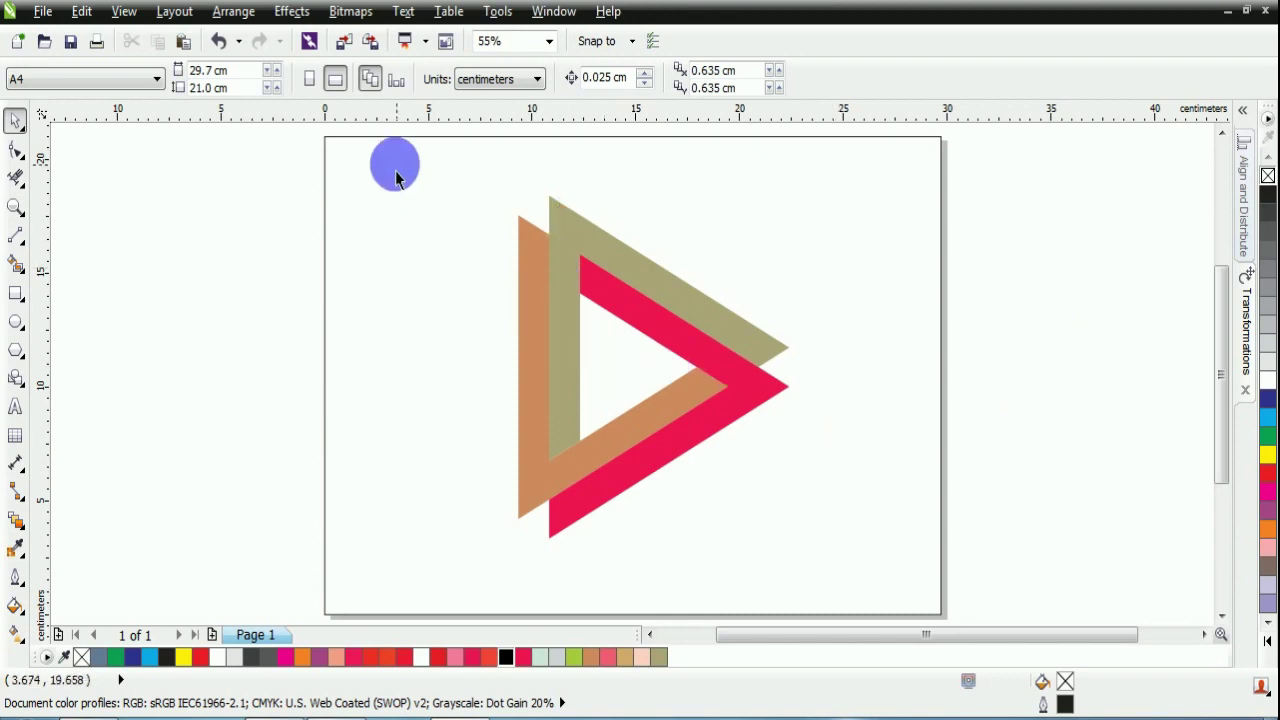
pyautogui.click(384, 162)
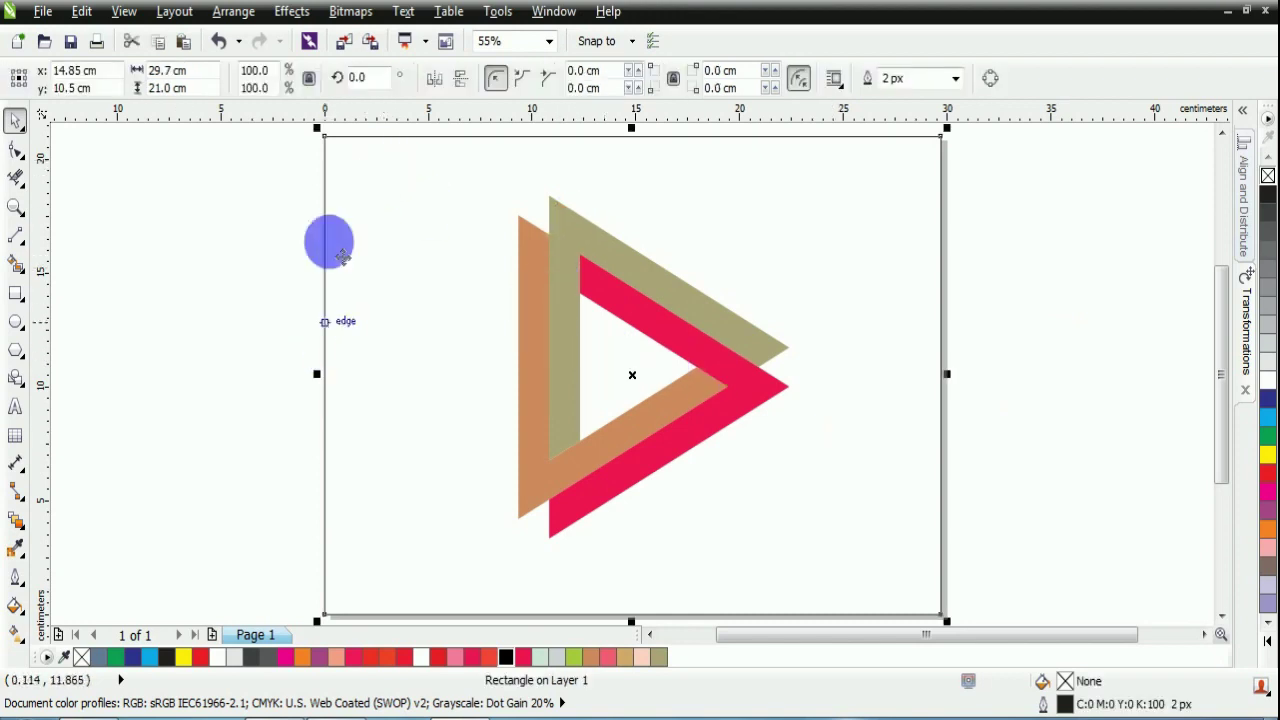
# Fill the page-sized rectangle with black and send it to the back of the page.
pyautogui.click(505, 657)
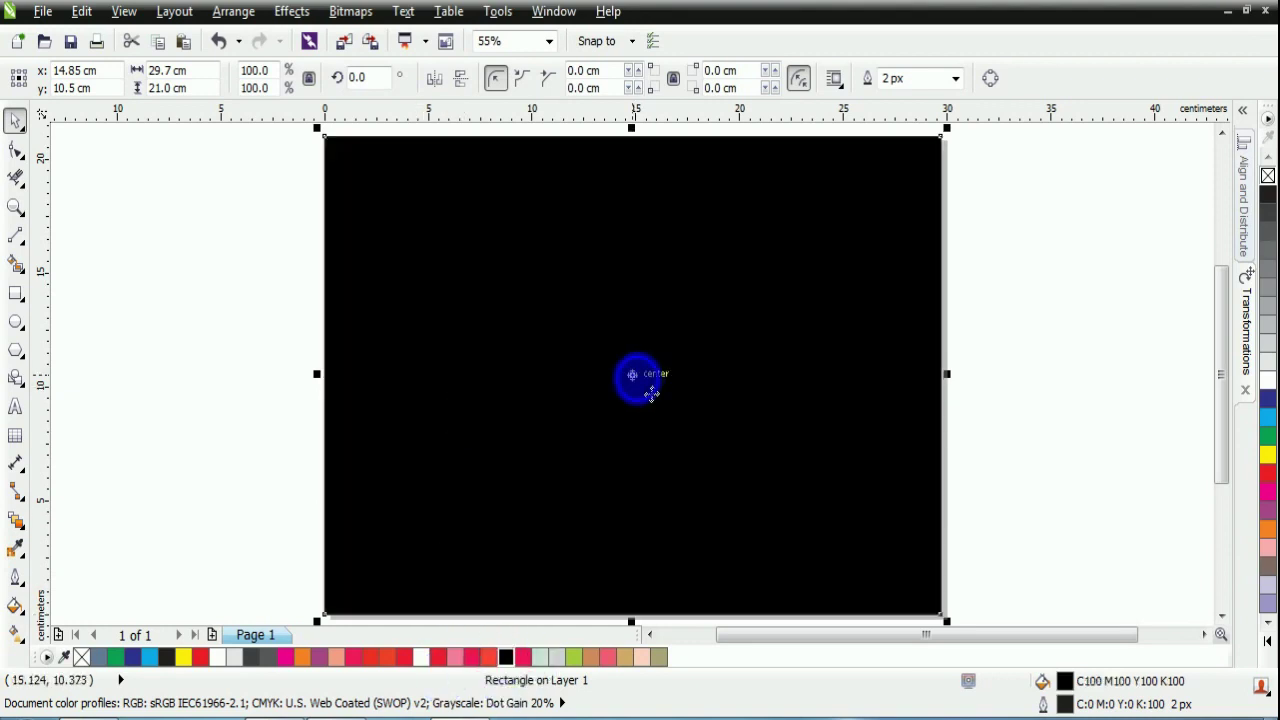
pyautogui.rightClick(638, 380)
pyautogui.moveTo(785, 305)
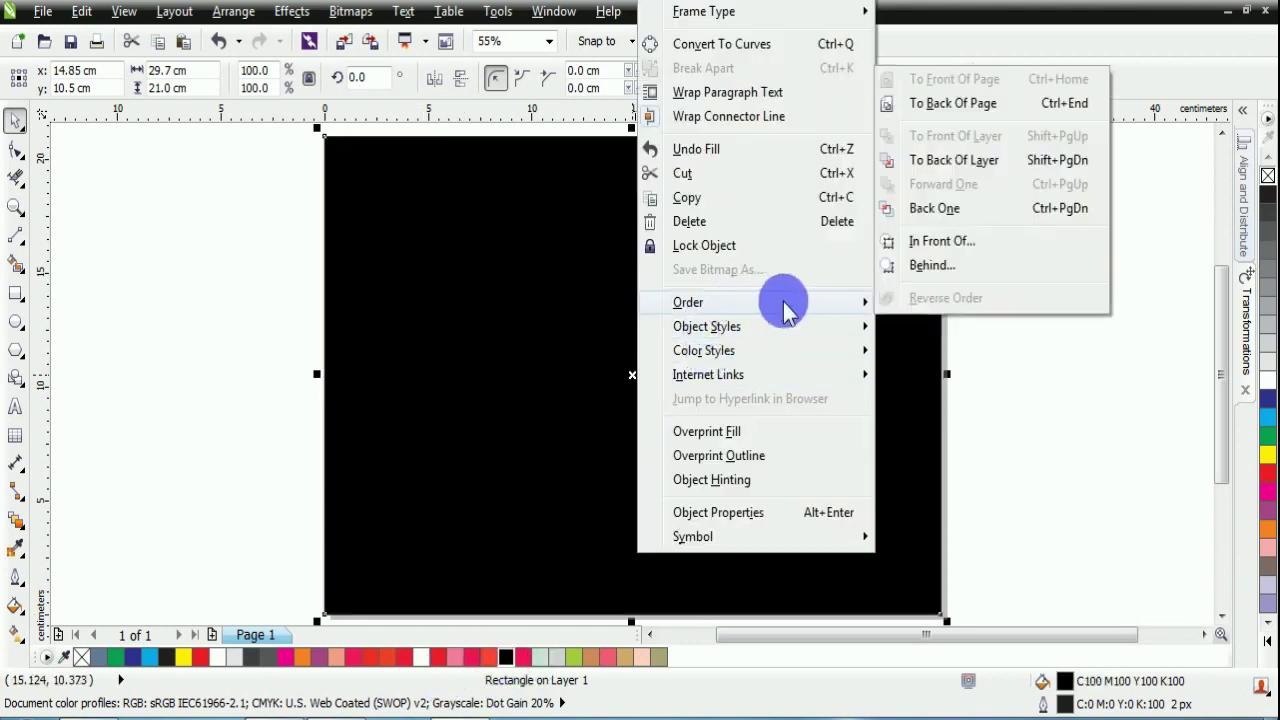
pyautogui.click(985, 103)
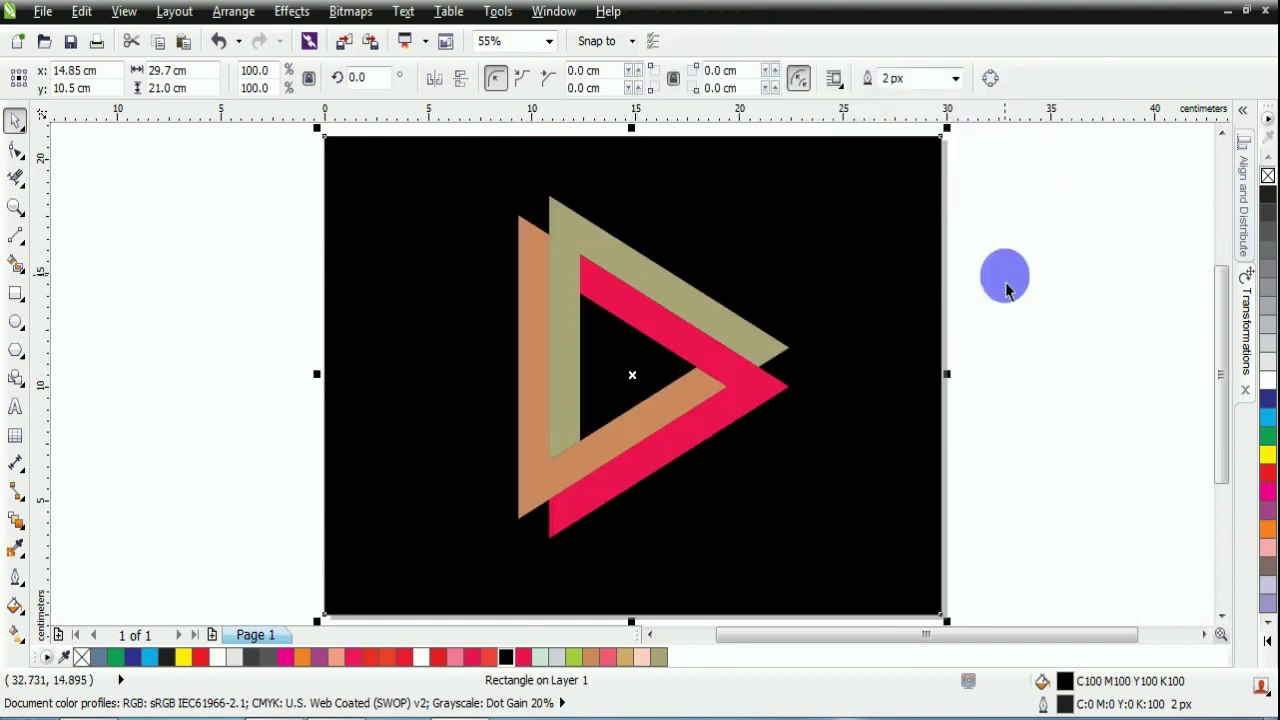
# Lock the black background rectangle so it cannot be selected or moved.
pyautogui.rightClick(895, 270)
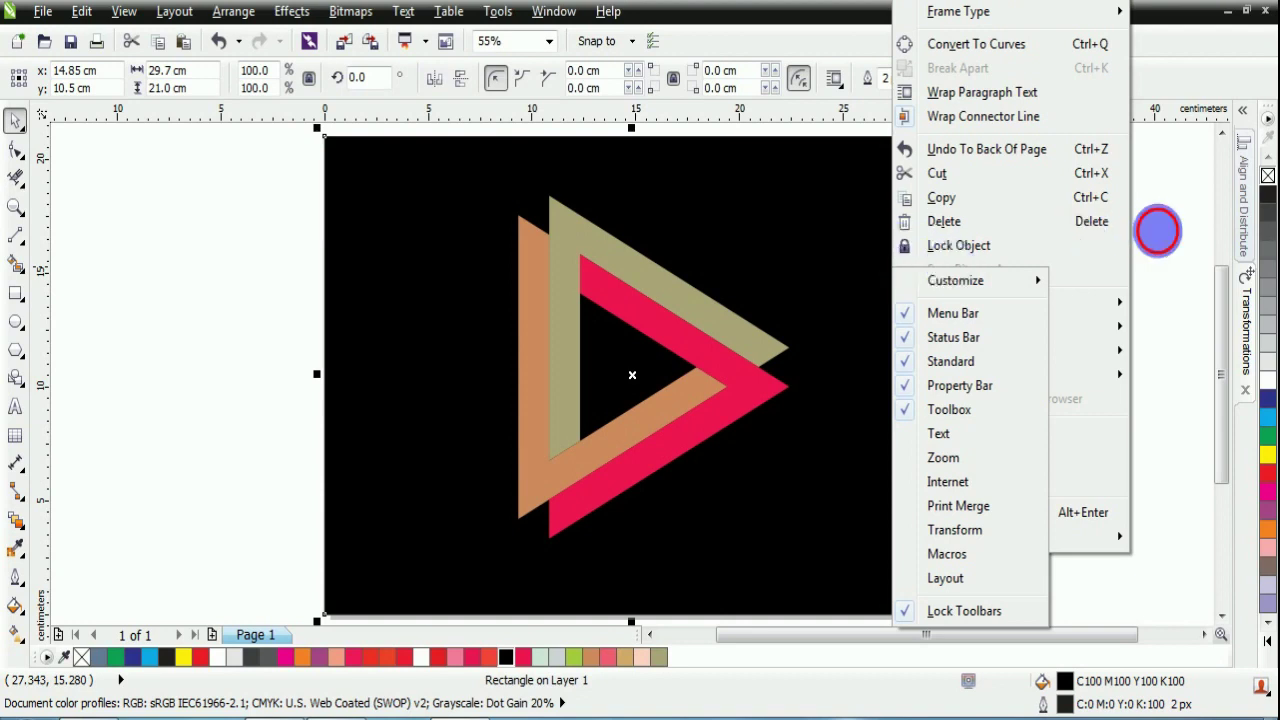
pyautogui.click(1157, 231)
pyautogui.rightClick(908, 273)
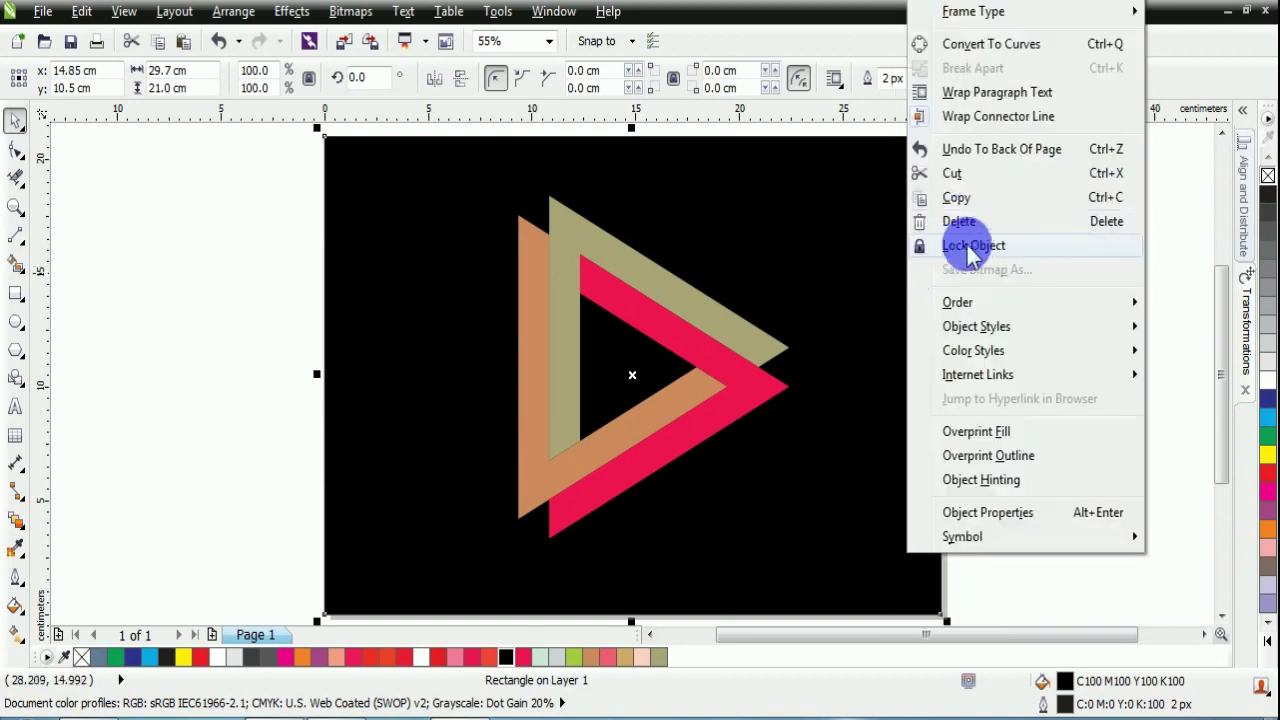
pyautogui.click(1037, 250)
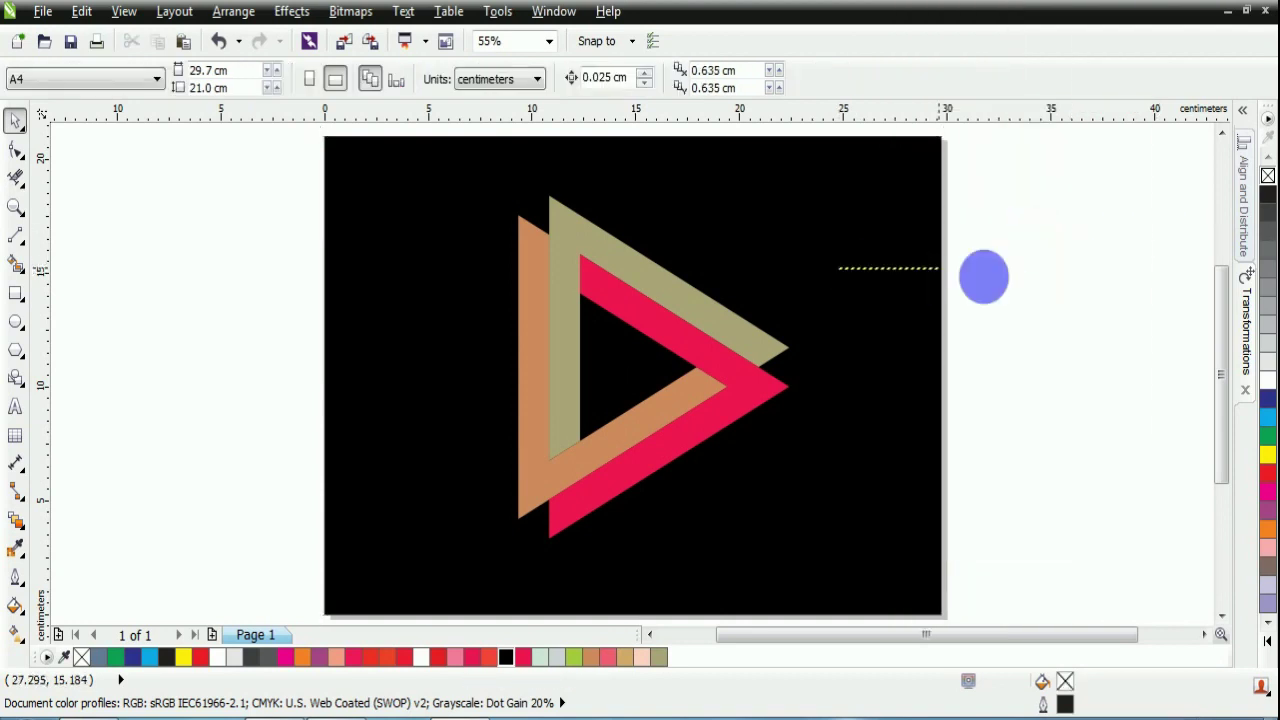
pyautogui.moveTo(755, 390); pyautogui.dragTo(846, 289)
pyautogui.press('Escape')
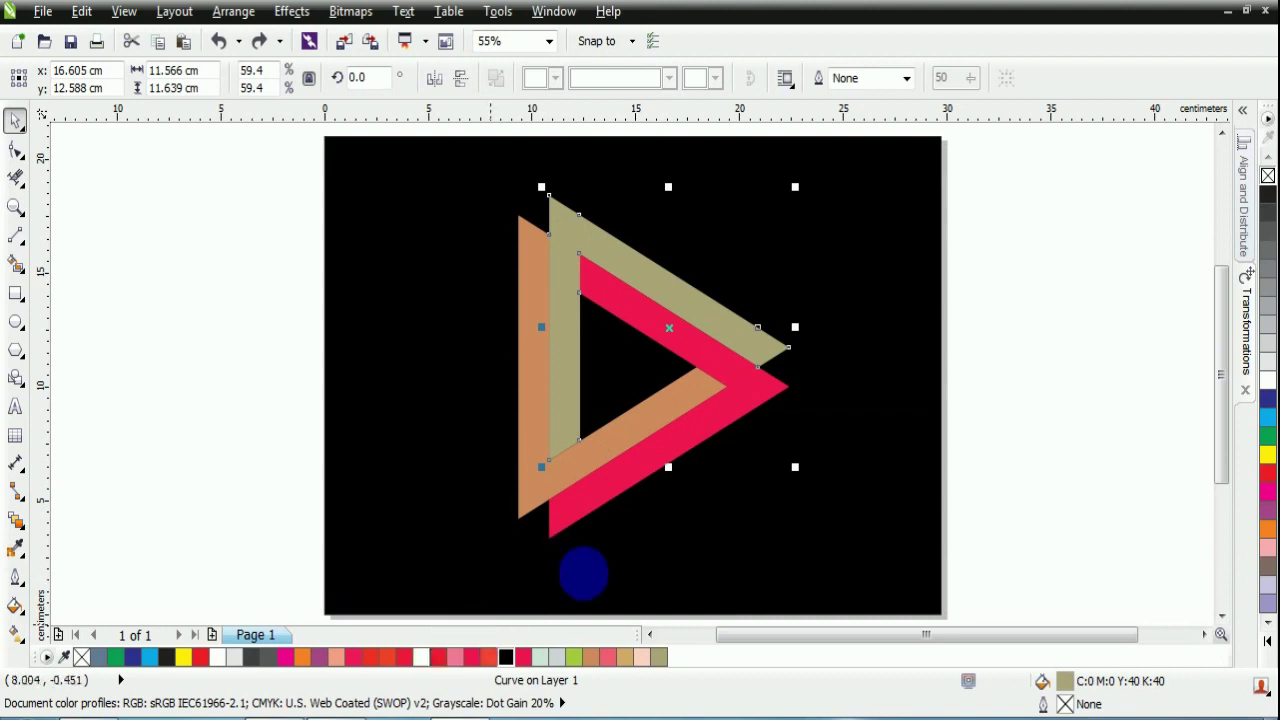
# Give the pink band a linear fountain fill from pink at its right-hand corner to white at its left, angled about 180.6 degrees.
pyautogui.click(700, 423)
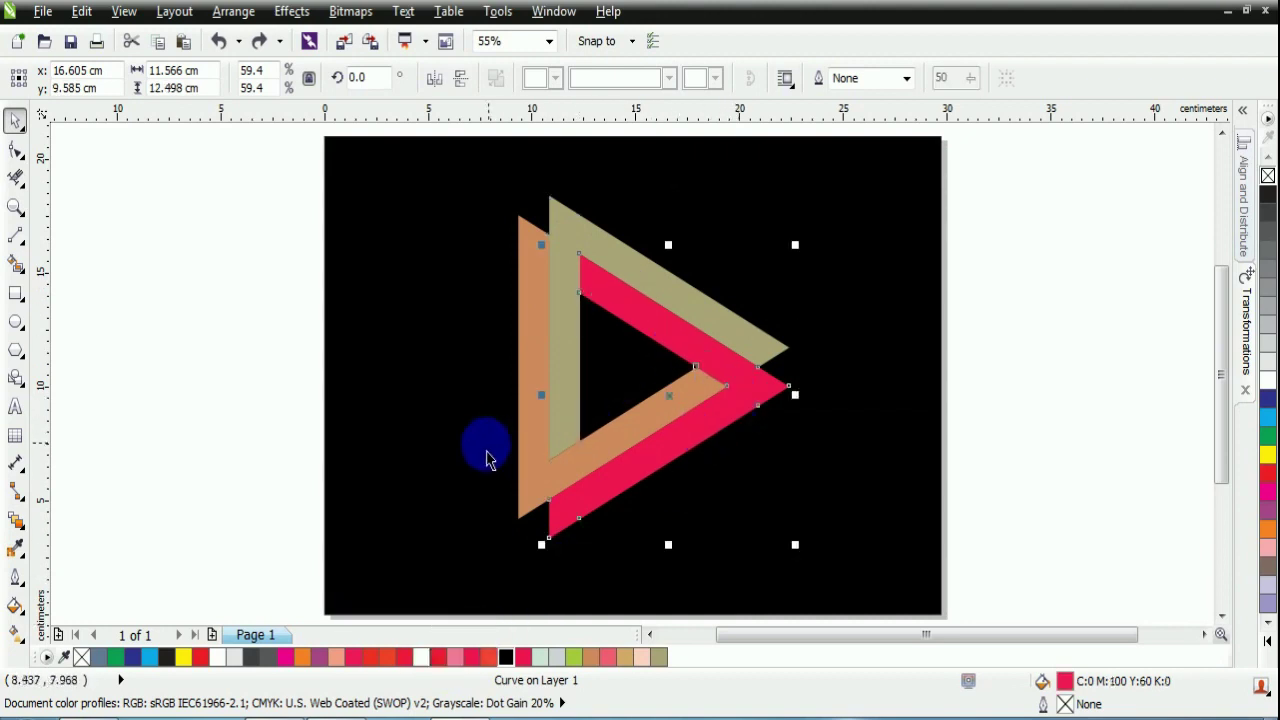
pyautogui.click(15, 632)
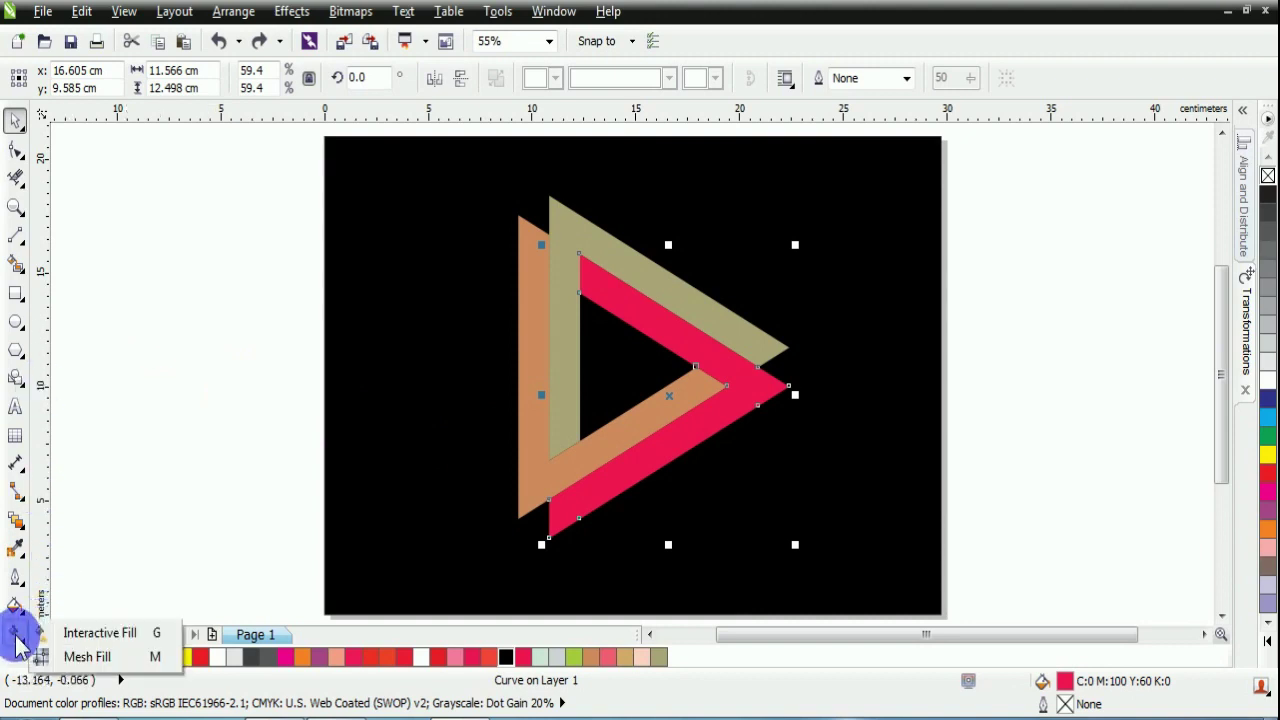
pyautogui.click(86, 634)
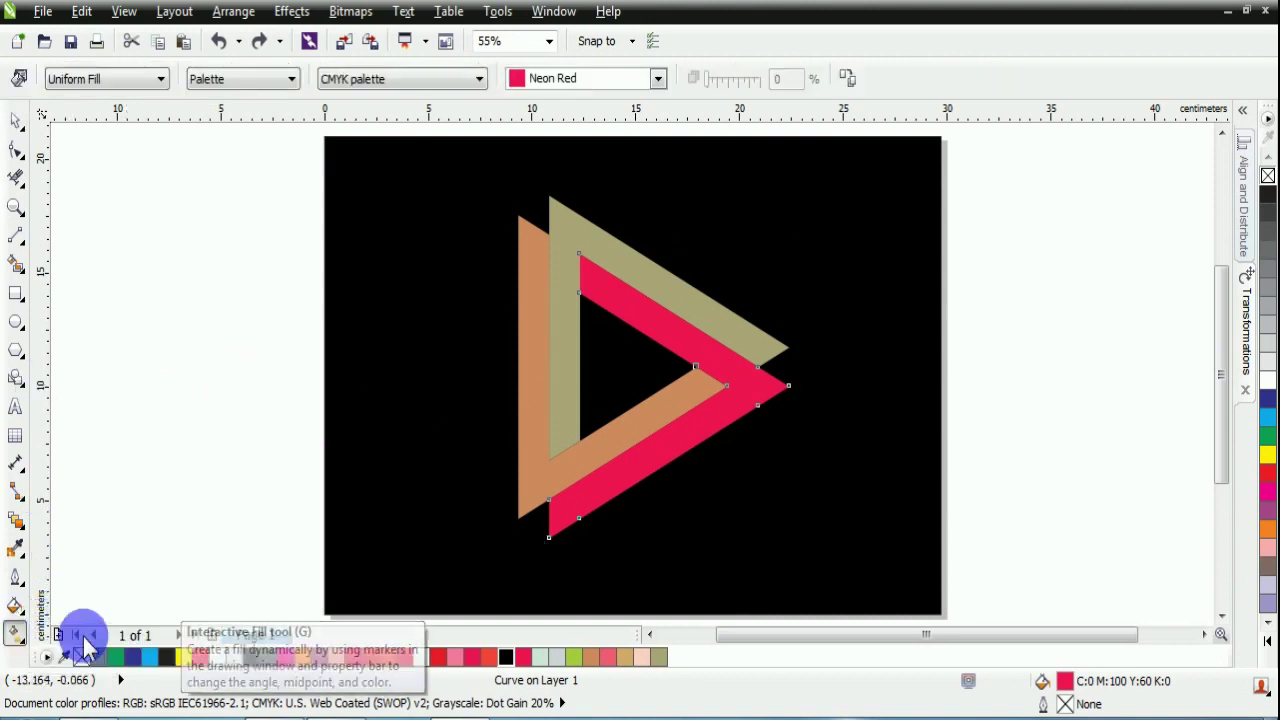
pyautogui.click(95, 78)
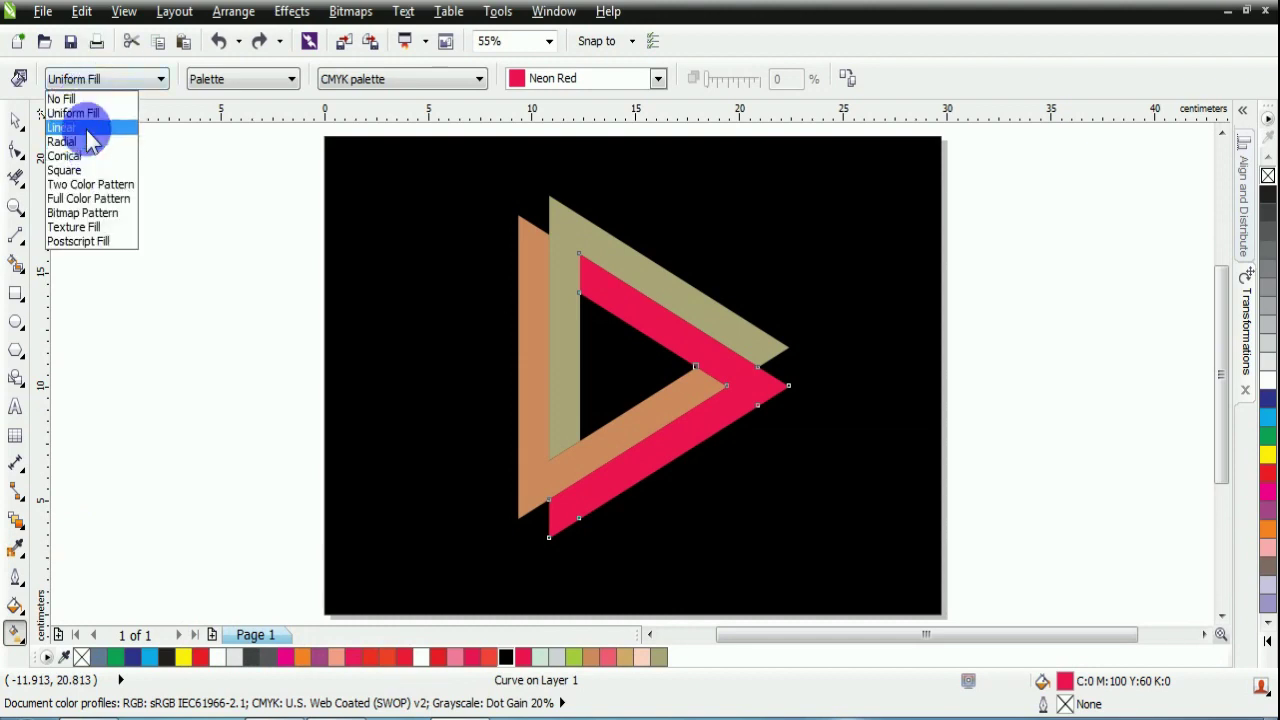
pyautogui.click(87, 128)
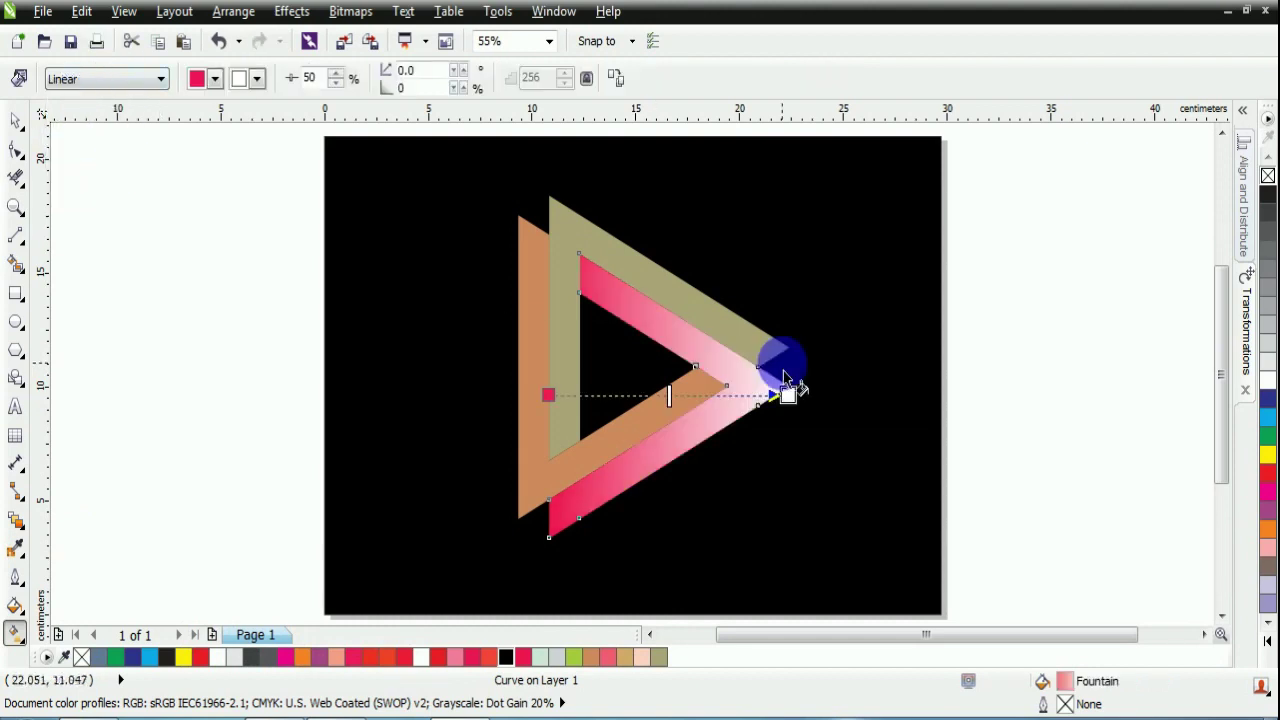
pyautogui.moveTo(560, 406); pyautogui.dragTo(590, 390)
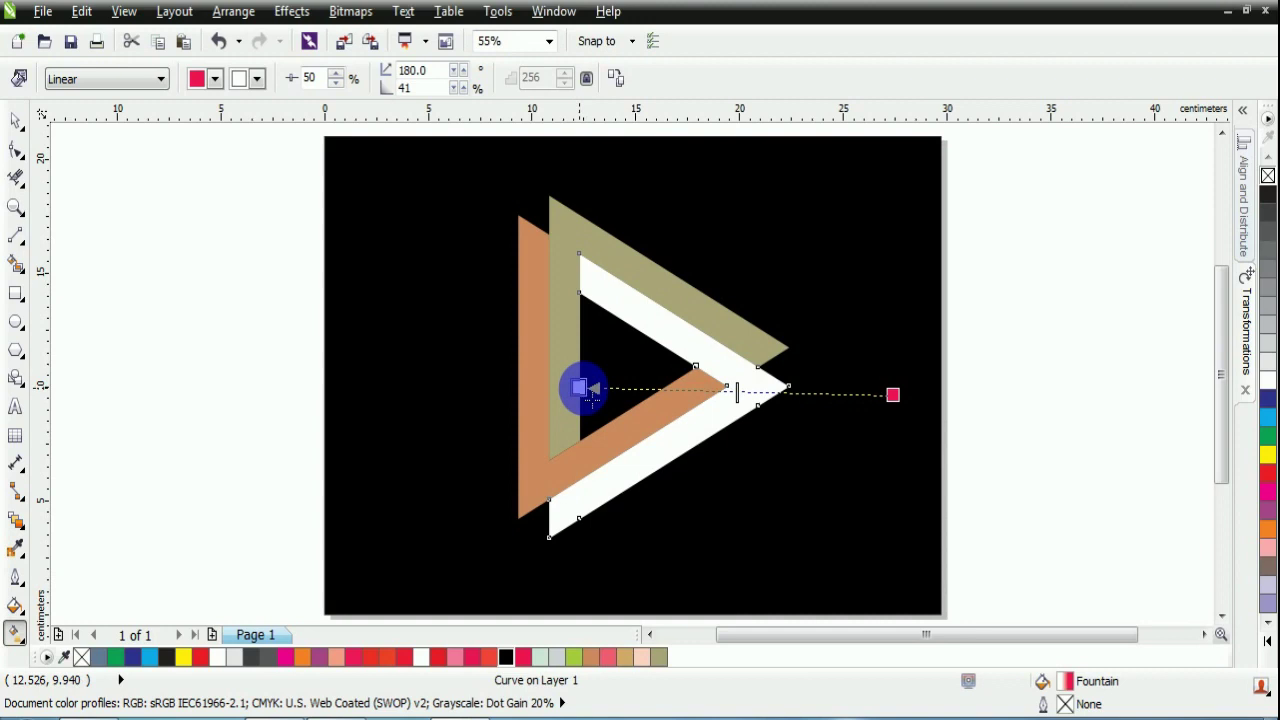
pyautogui.moveTo(893, 395); pyautogui.dragTo(726, 385)
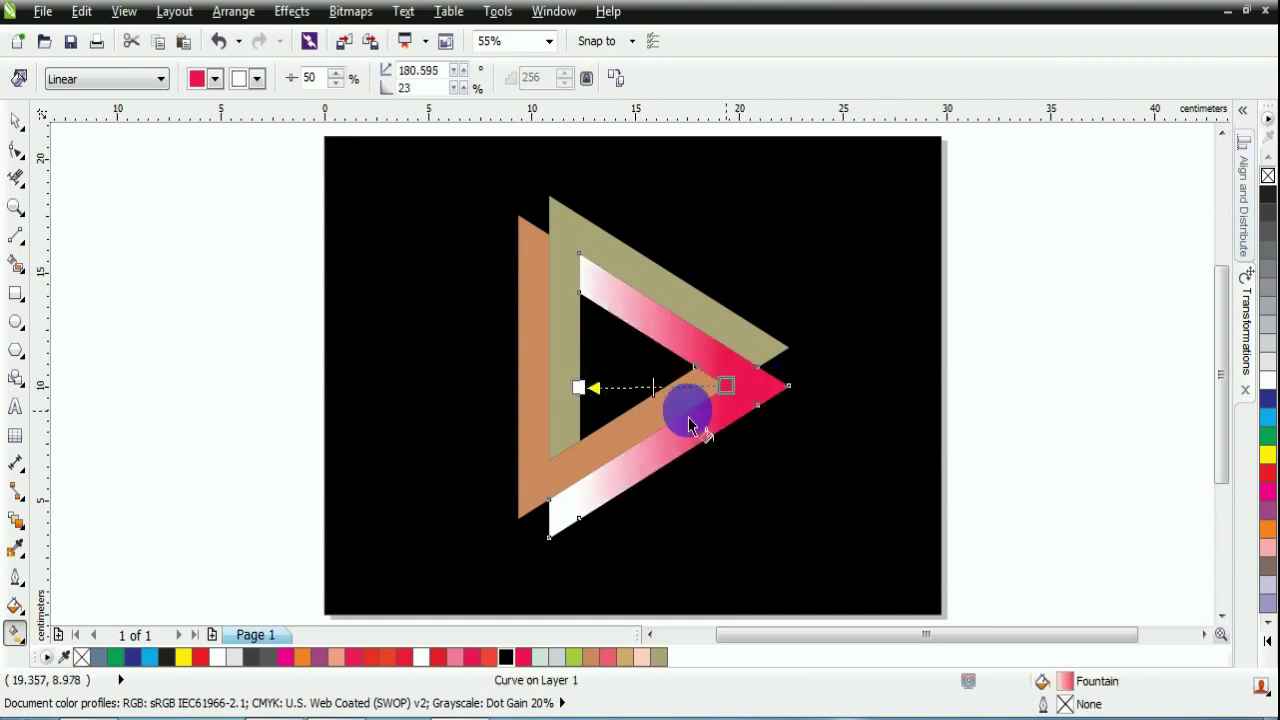
# Change the white end of the pink band's gradient to black and adjust it to about 174 degrees with a 60% midpoint.
pyautogui.click(574, 392)
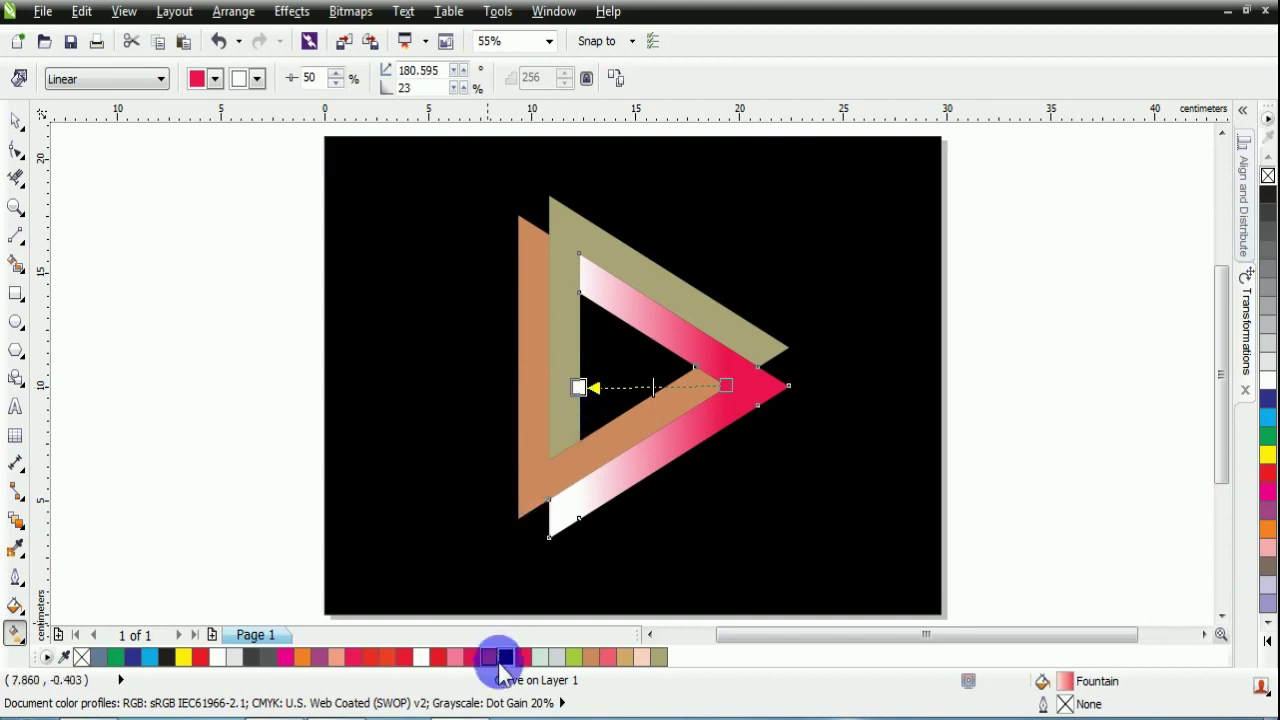
pyautogui.moveTo(551, 465); pyautogui.dragTo(578, 387)
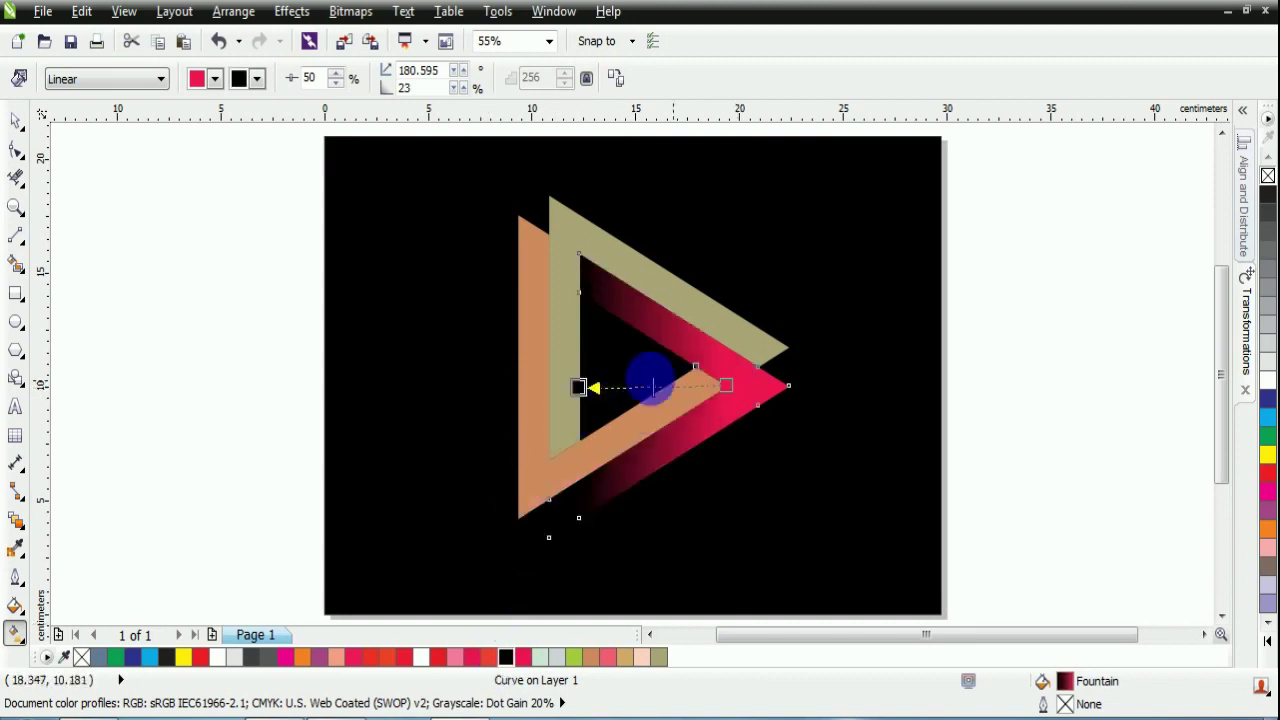
pyautogui.moveTo(578, 387); pyautogui.dragTo(547, 387)
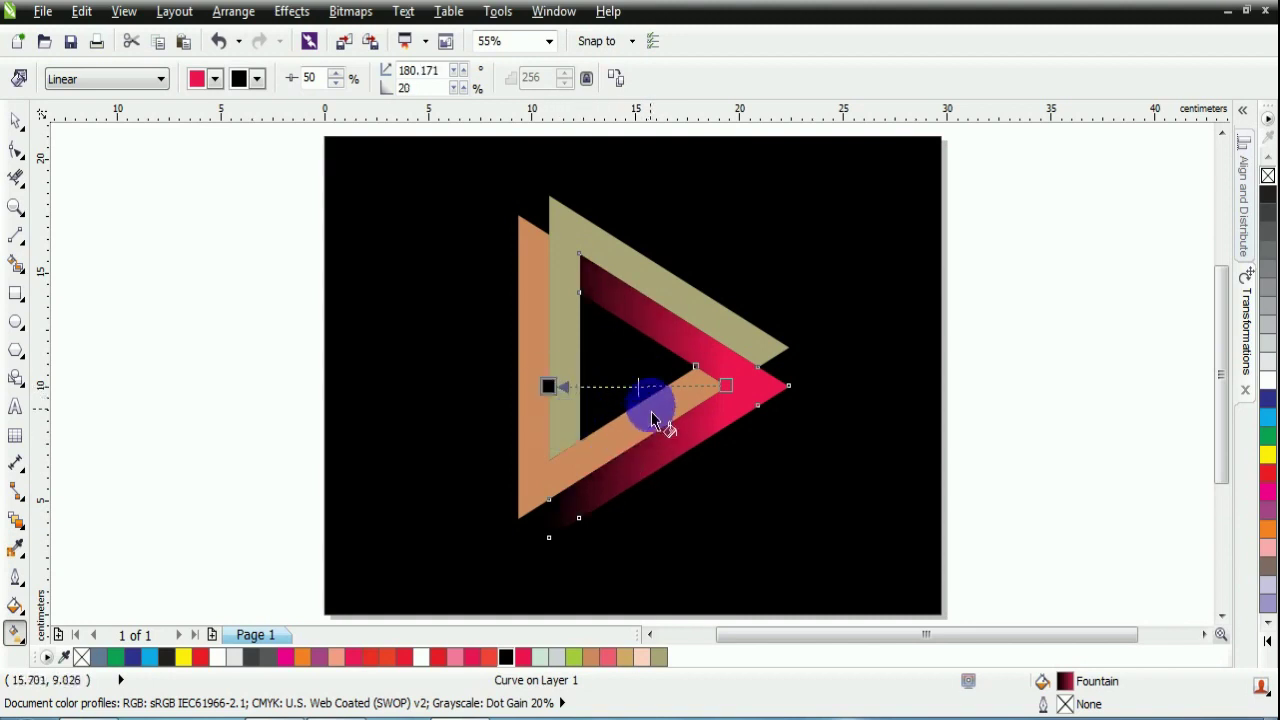
pyautogui.moveTo(638, 388); pyautogui.dragTo(727, 387)
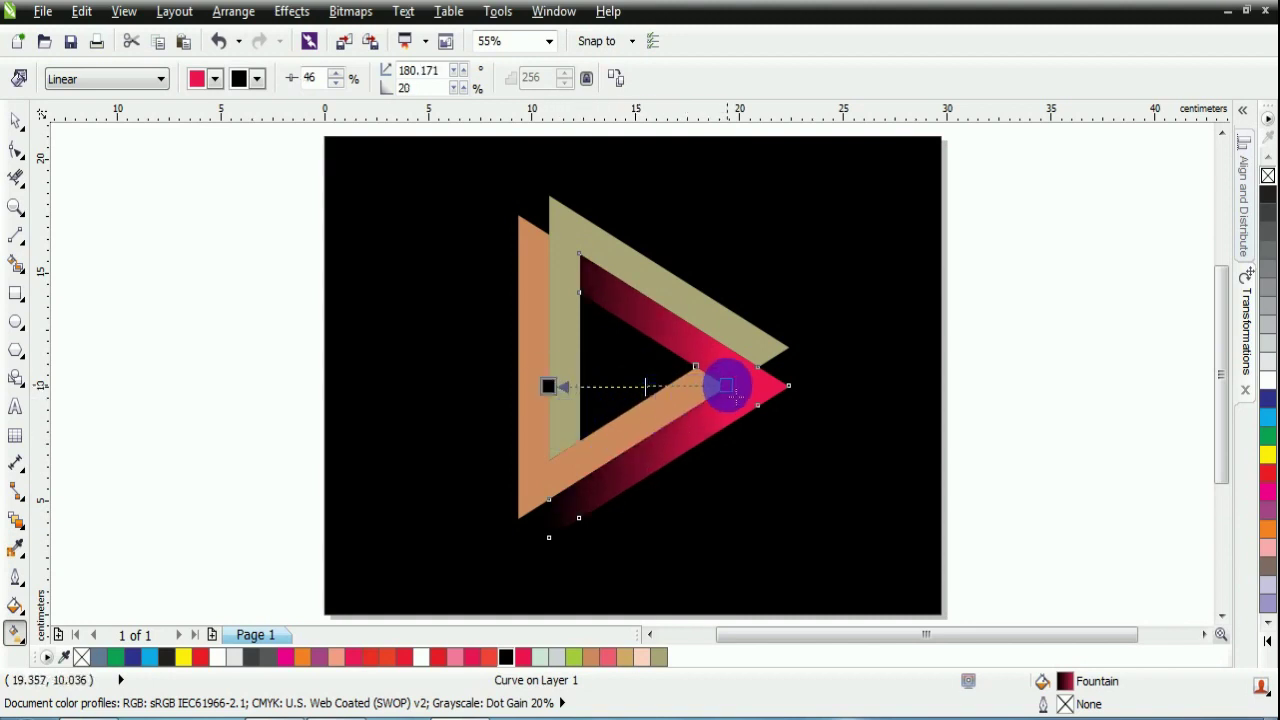
pyautogui.moveTo(645, 387); pyautogui.dragTo(560, 383)
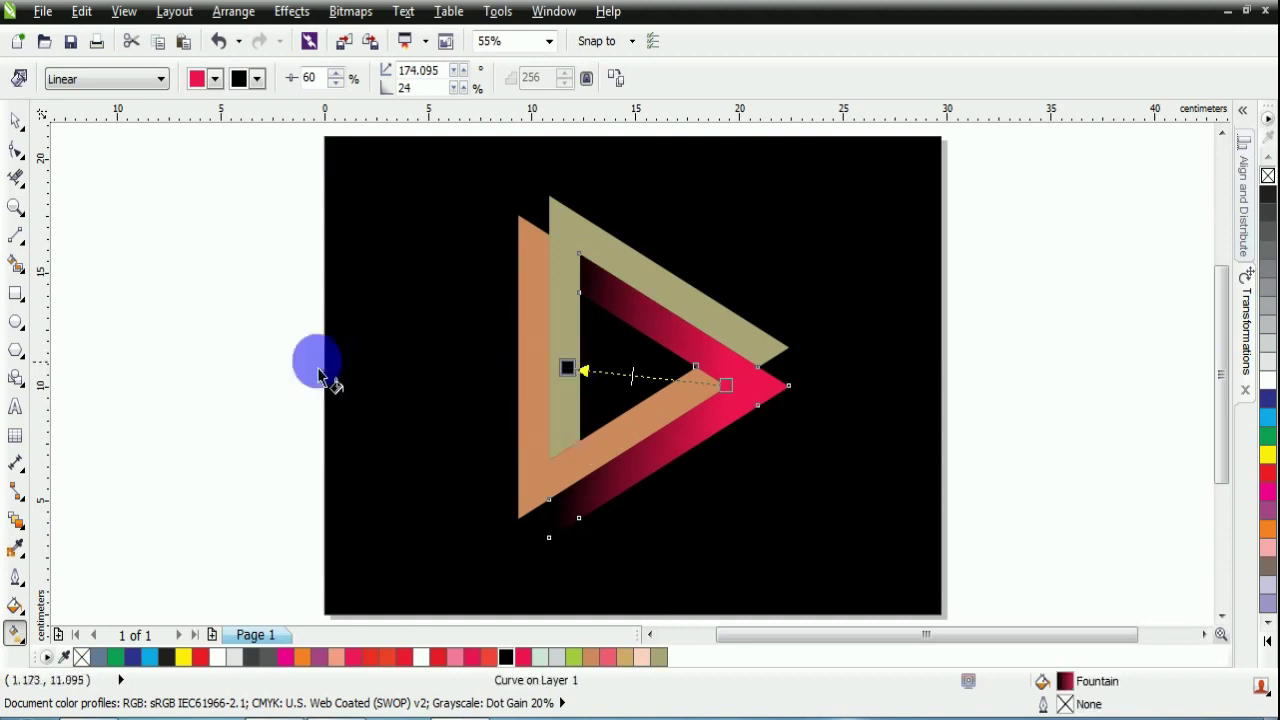
pyautogui.click(277, 373)
pyautogui.click(16, 121)
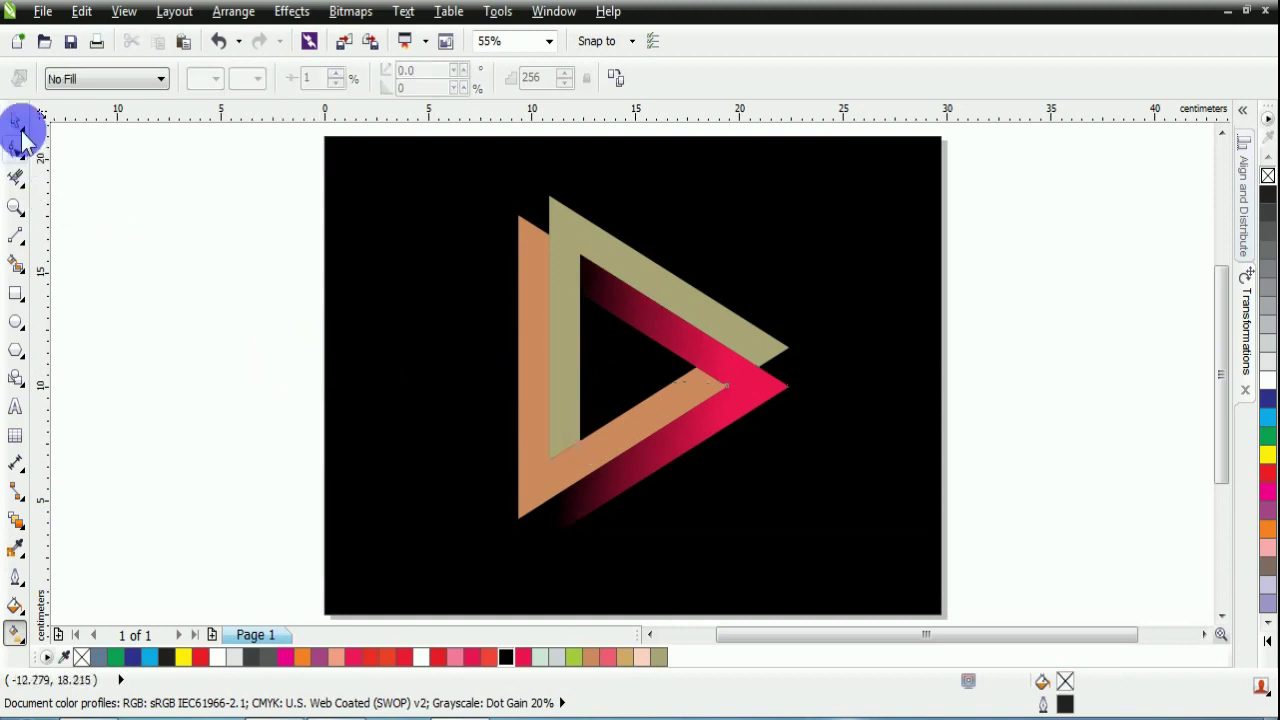
# Recolour the olive band red and apply a linear gradient from red at its upper corner to black, at about 295 degrees.
pyautogui.click(557, 226)
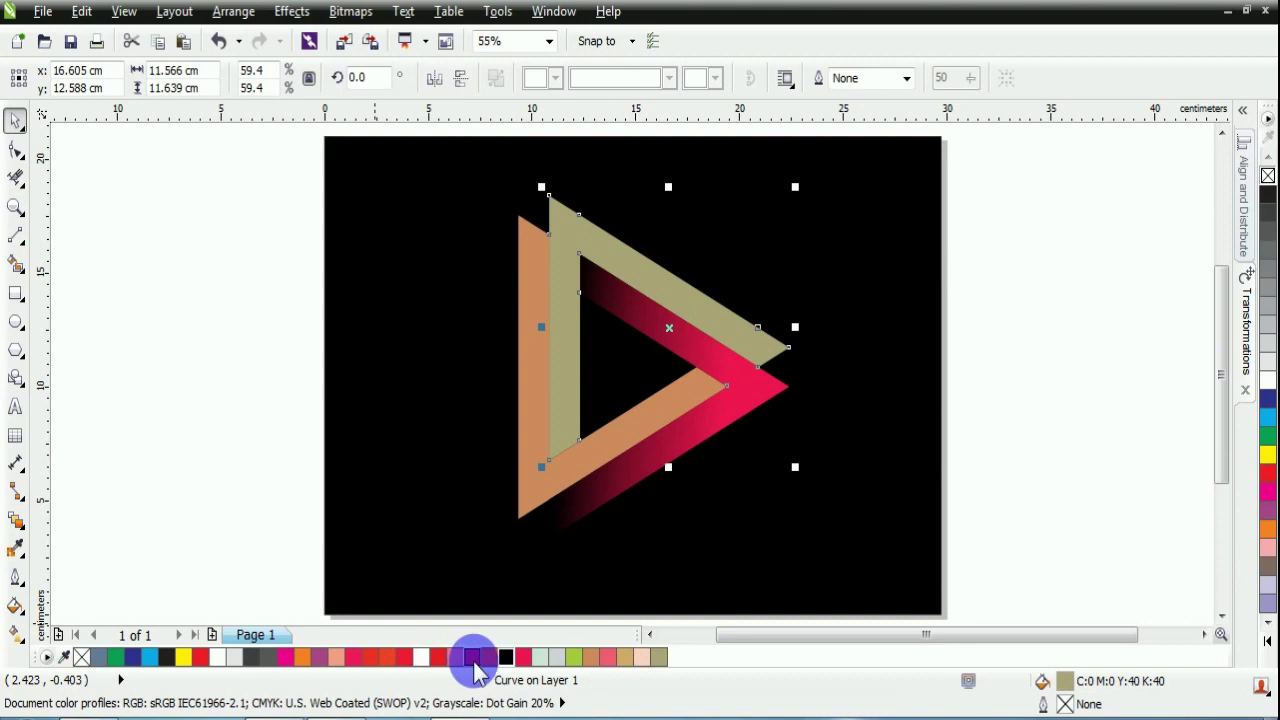
pyautogui.click(474, 660)
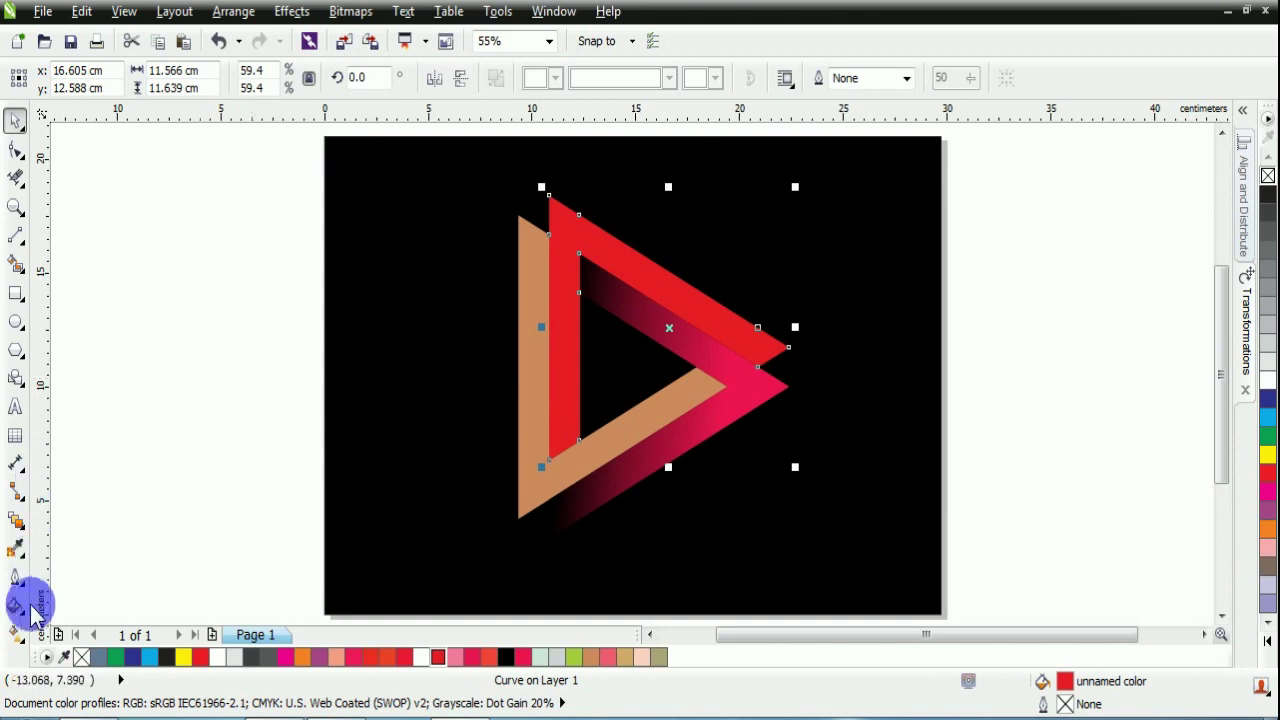
pyautogui.click(15, 630)
pyautogui.moveTo(551, 208); pyautogui.dragTo(645, 428)
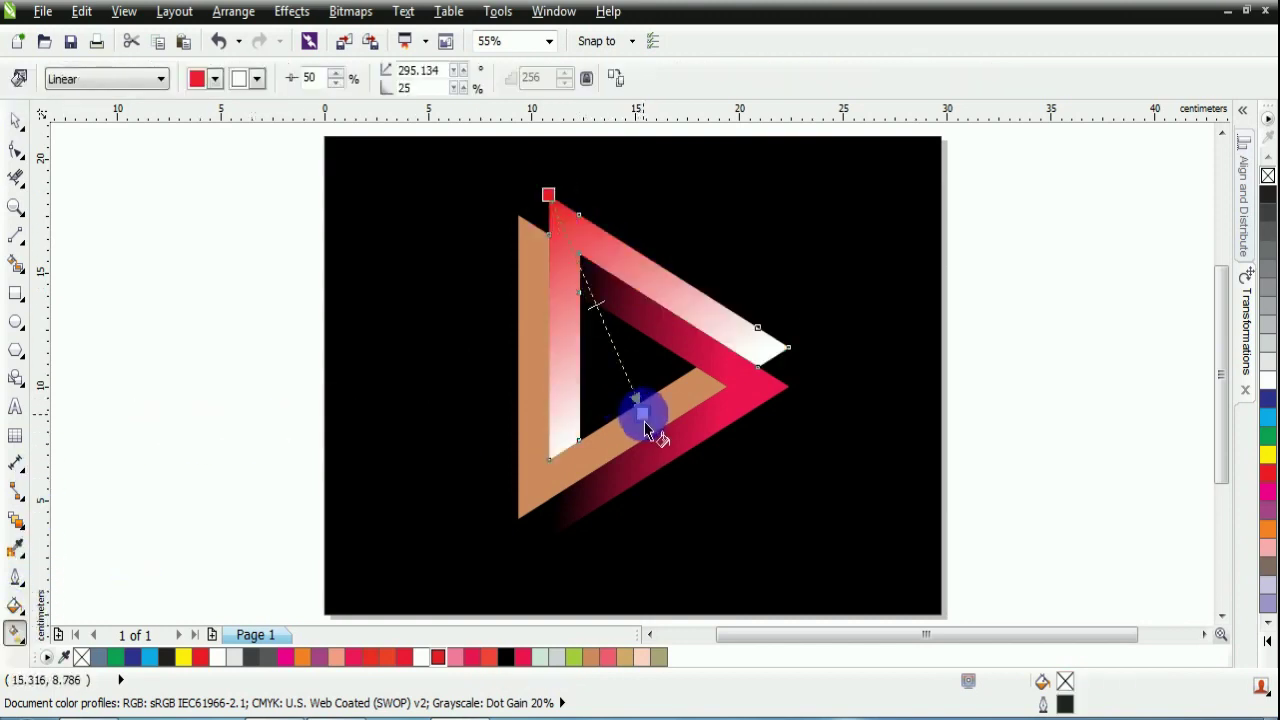
pyautogui.moveTo(505, 658); pyautogui.dragTo(638, 410)
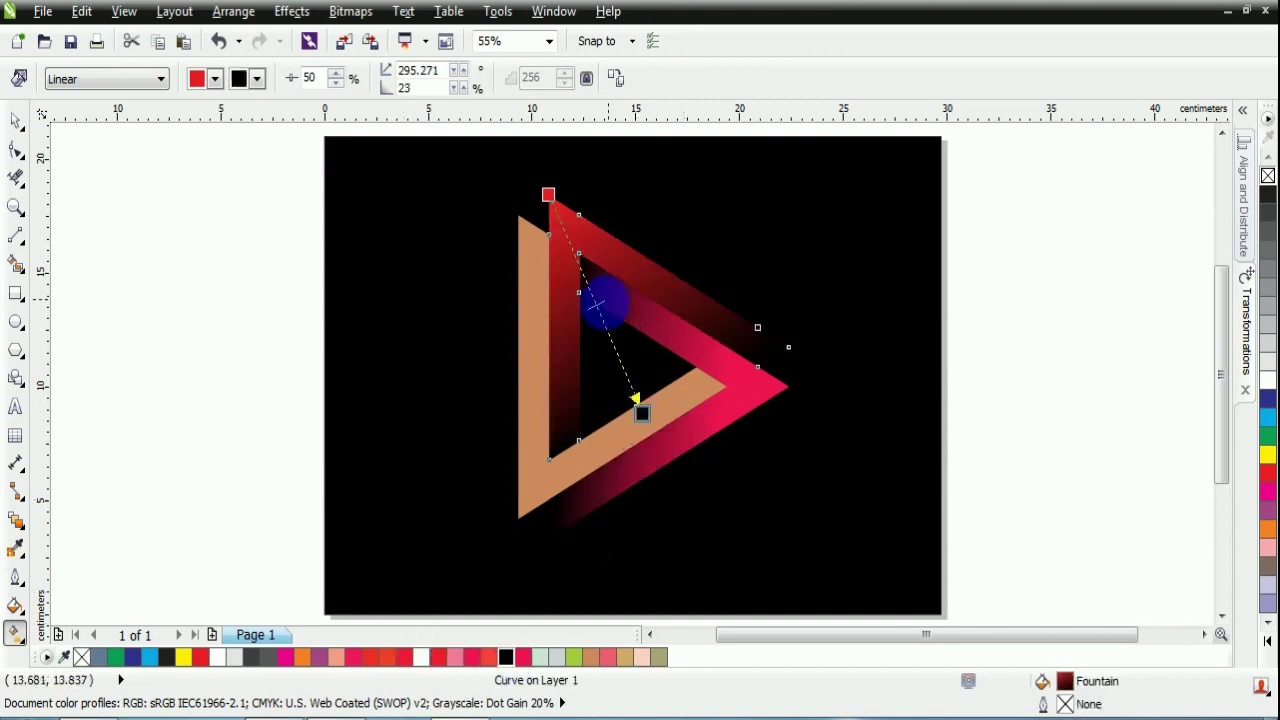
# Move the red band's gradient start to its inner upper corner and adjust the gradient to about 293 degrees with a 69% midpoint.
pyautogui.moveTo(594, 304); pyautogui.dragTo(623, 370)
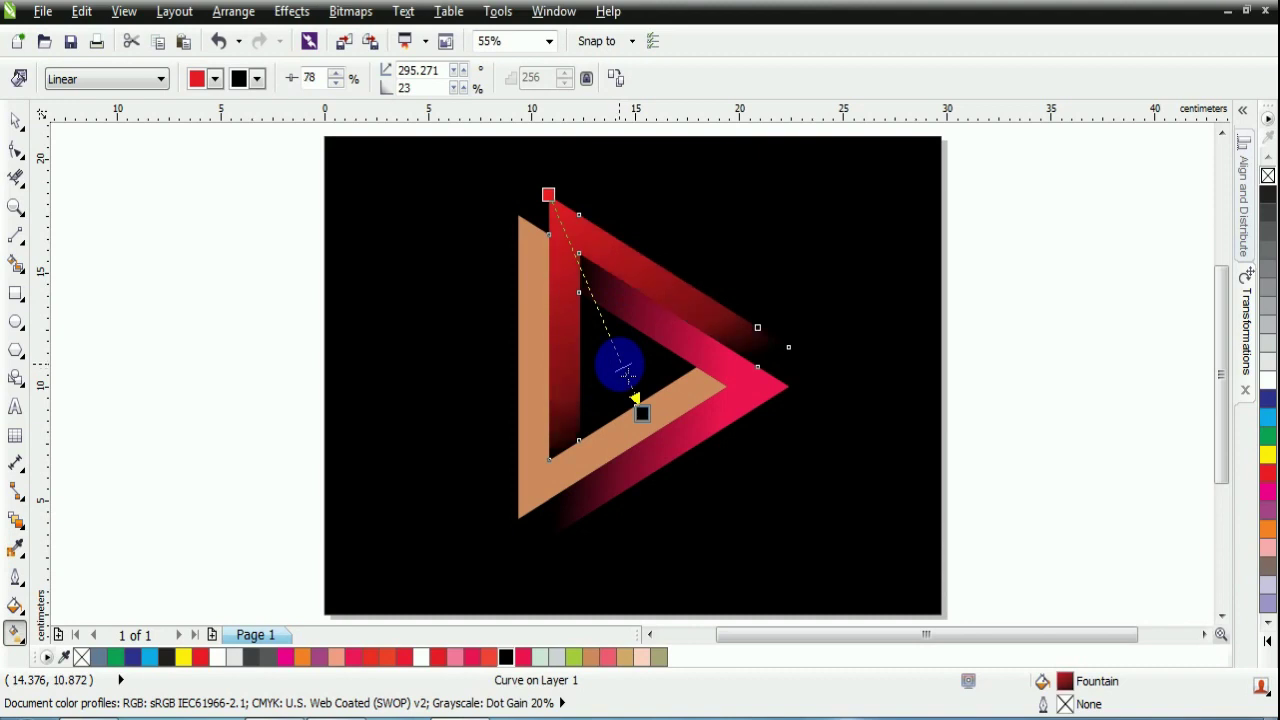
pyautogui.moveTo(548, 194); pyautogui.dragTo(578, 252)
pyautogui.moveTo(706, 402); pyautogui.dragTo(638, 442)
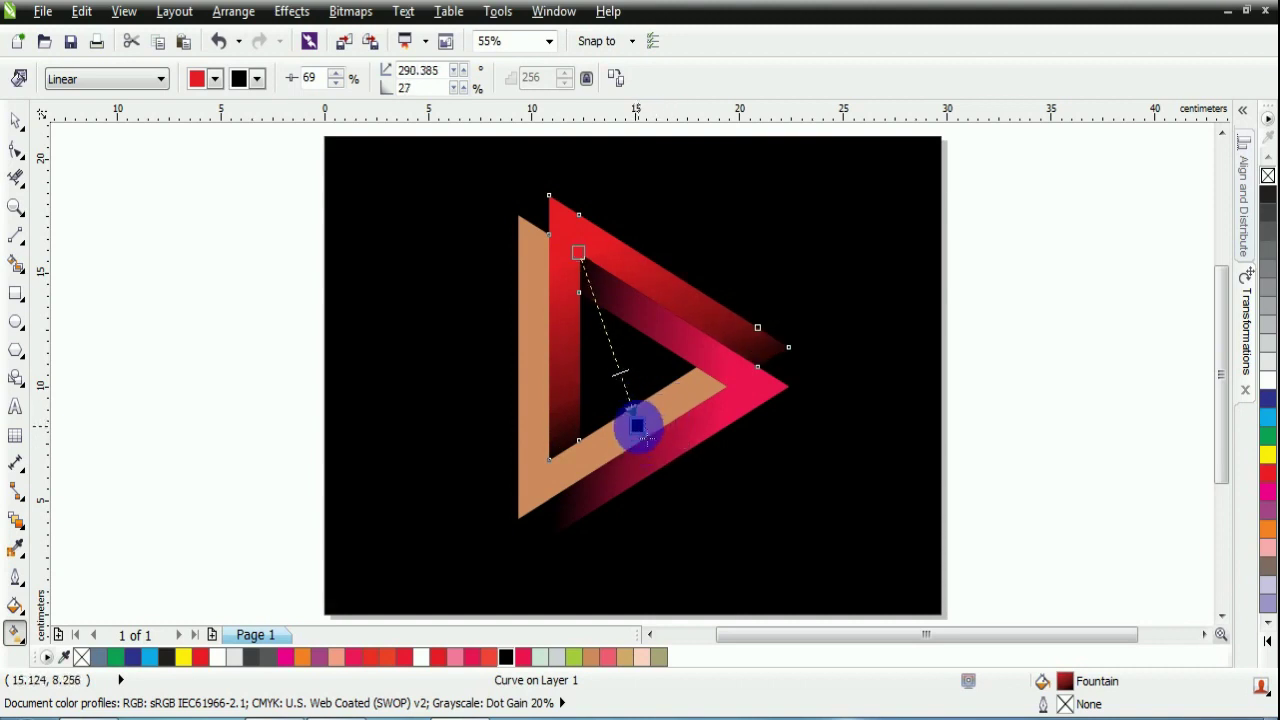
pyautogui.click(15, 121)
pyautogui.click(574, 250)
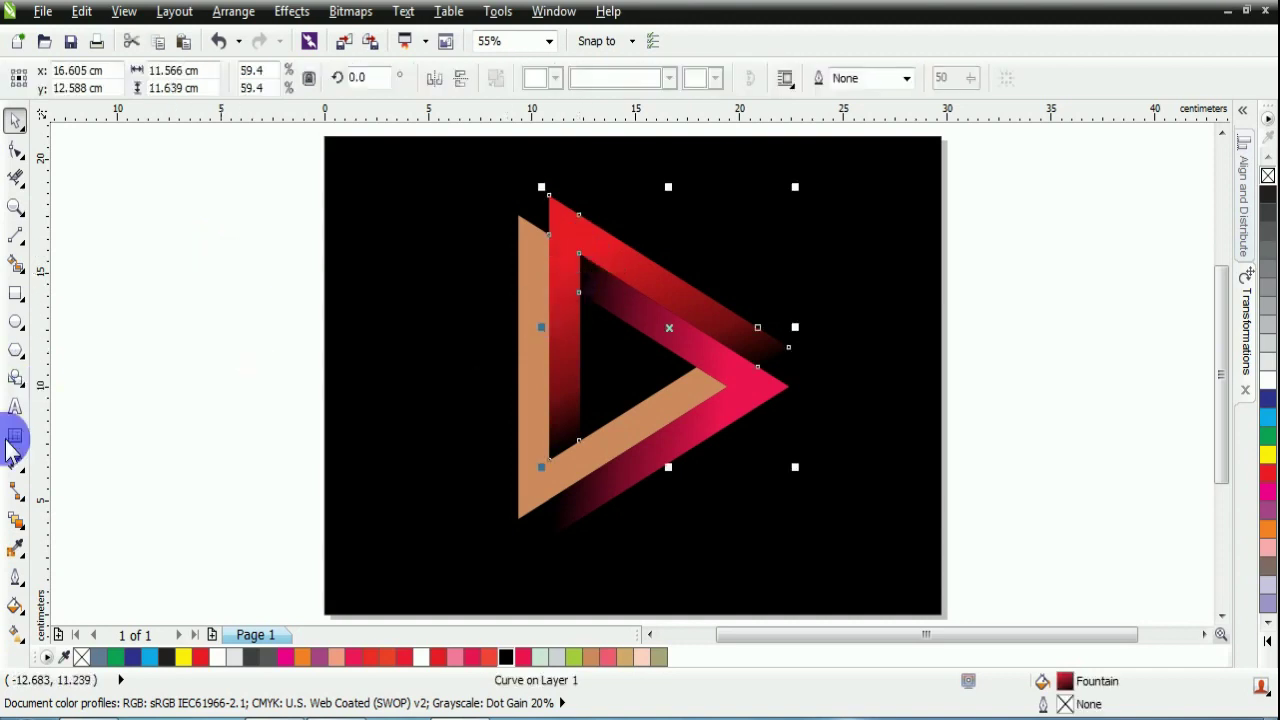
pyautogui.click(15, 636)
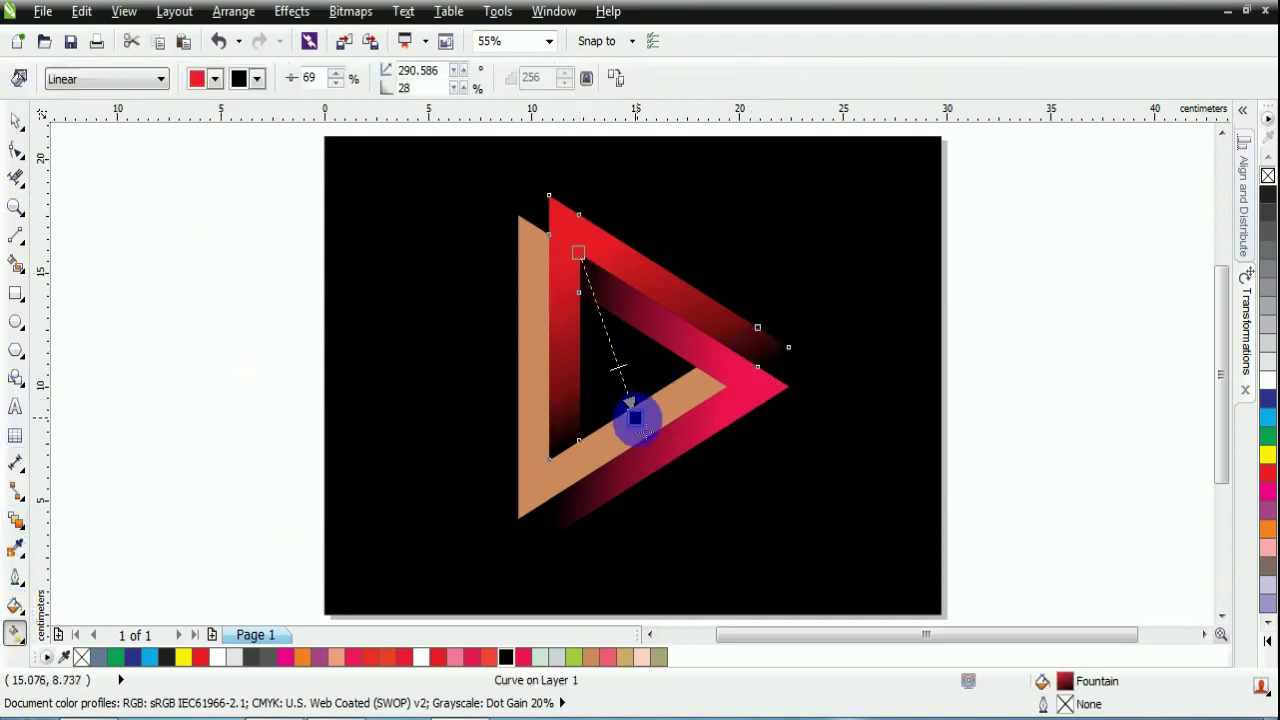
pyautogui.moveTo(645, 420); pyautogui.dragTo(637, 401)
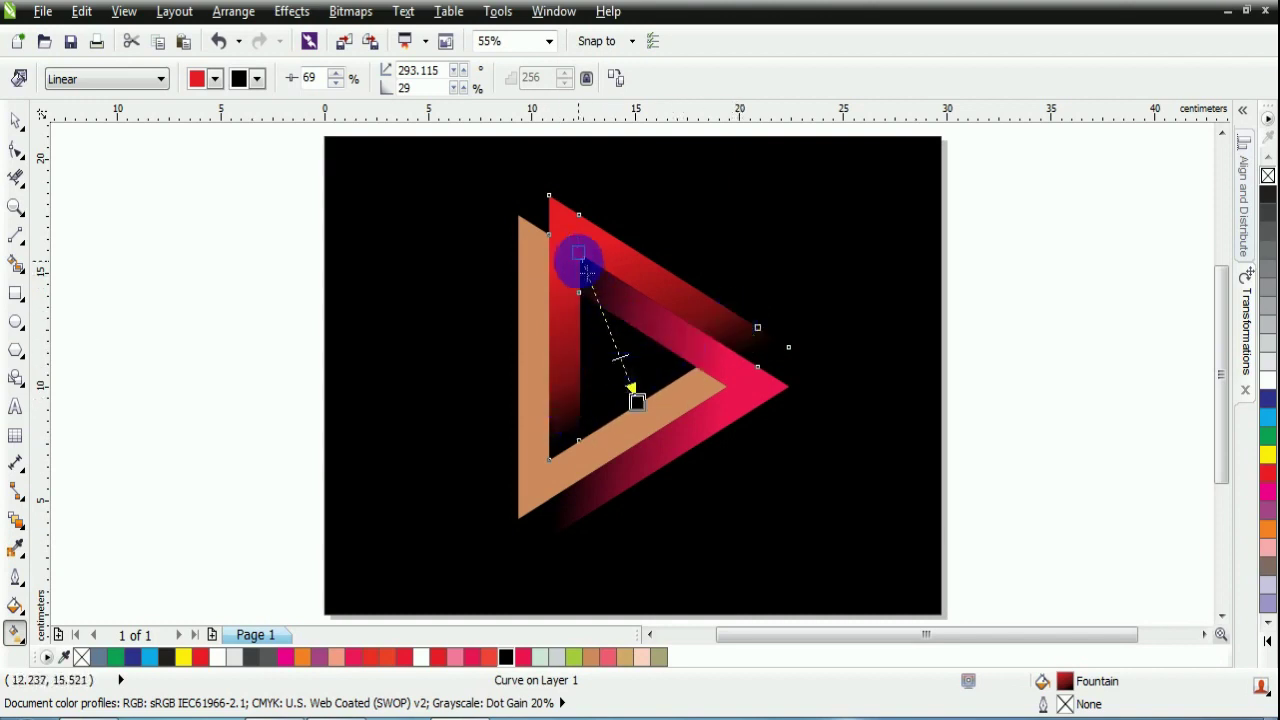
pyautogui.click(15, 120)
pyautogui.click(77, 175)
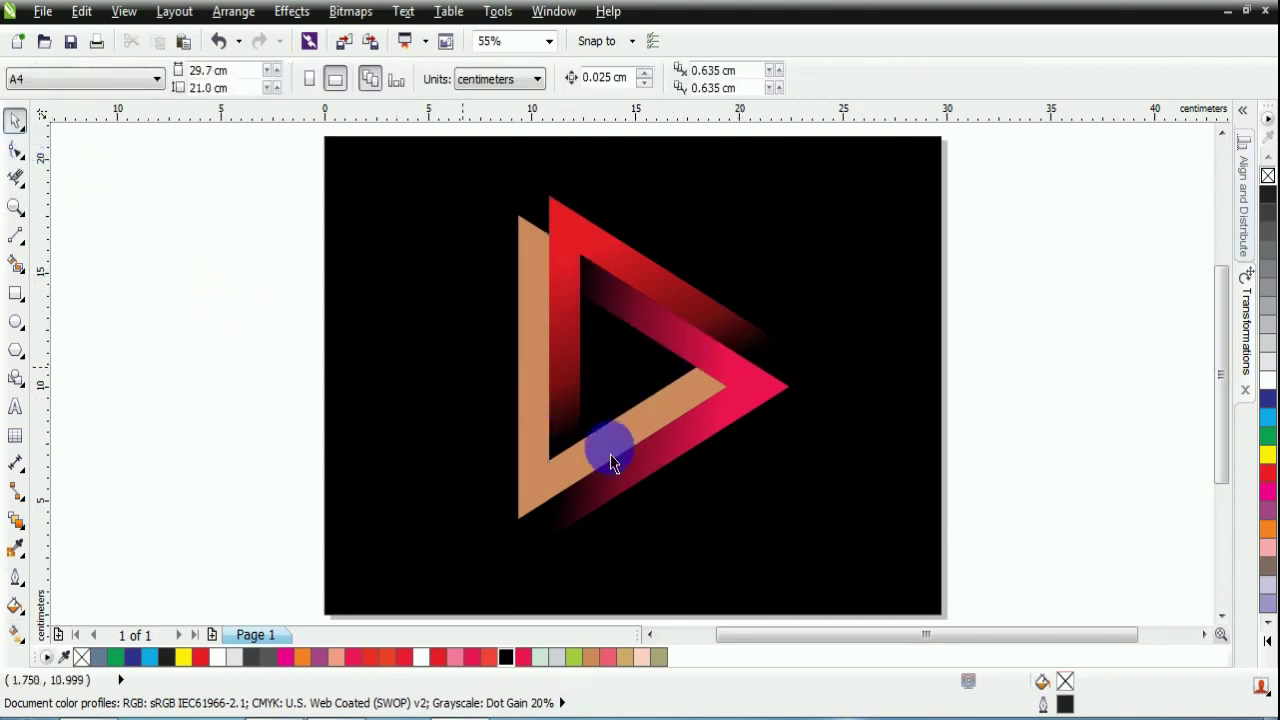
# Recolour the tan band orange-red and apply a linear gradient from its lower-left corner to white, at about 57.6 degrees.
pyautogui.click(533, 507)
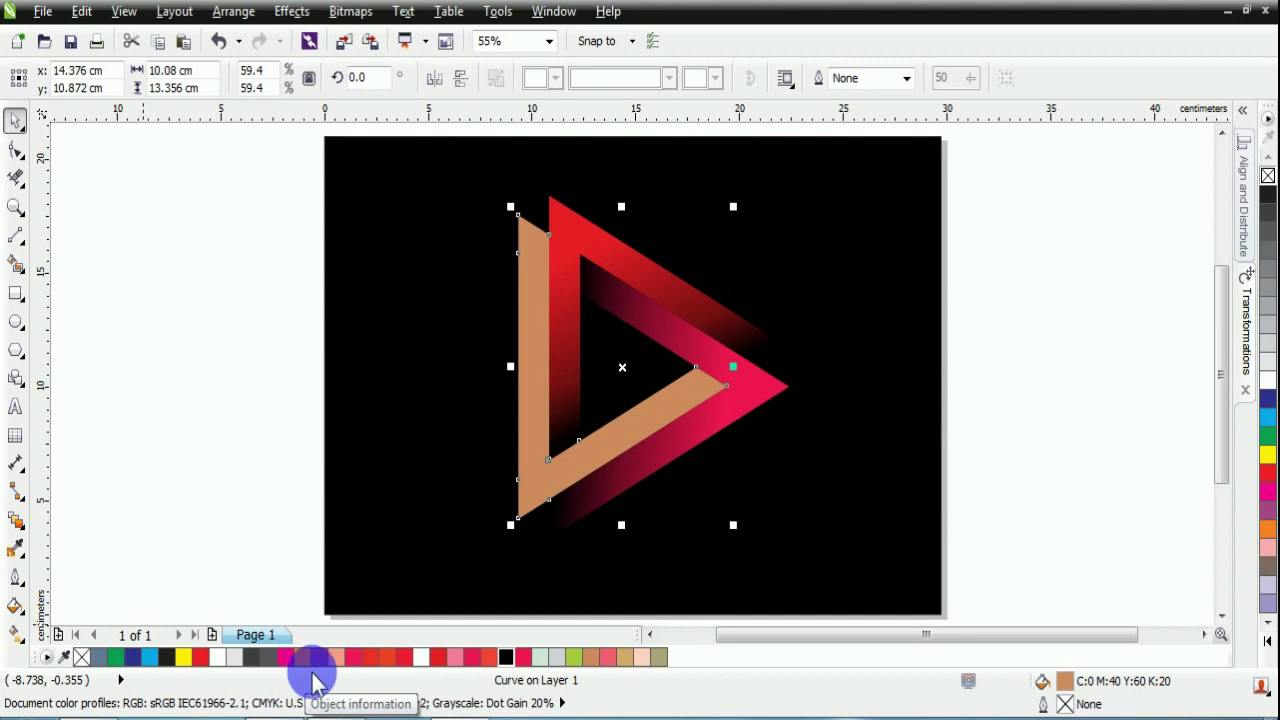
pyautogui.click(368, 658)
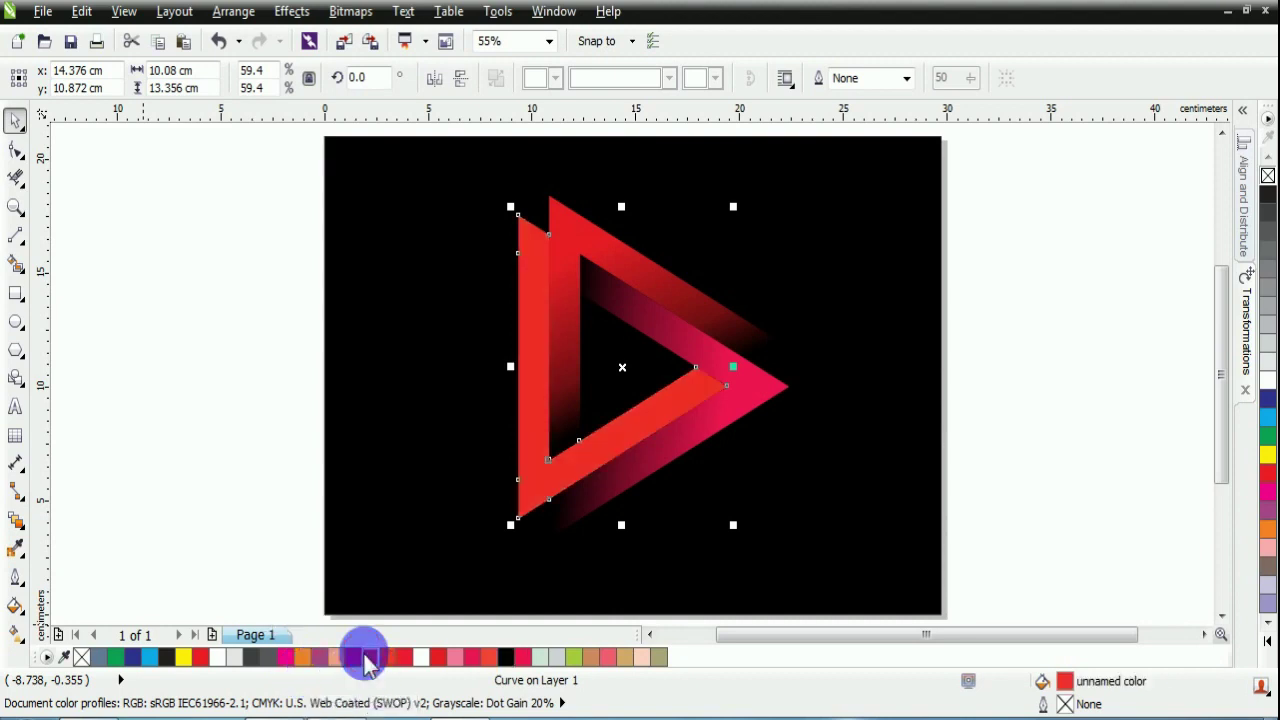
pyautogui.click(393, 660)
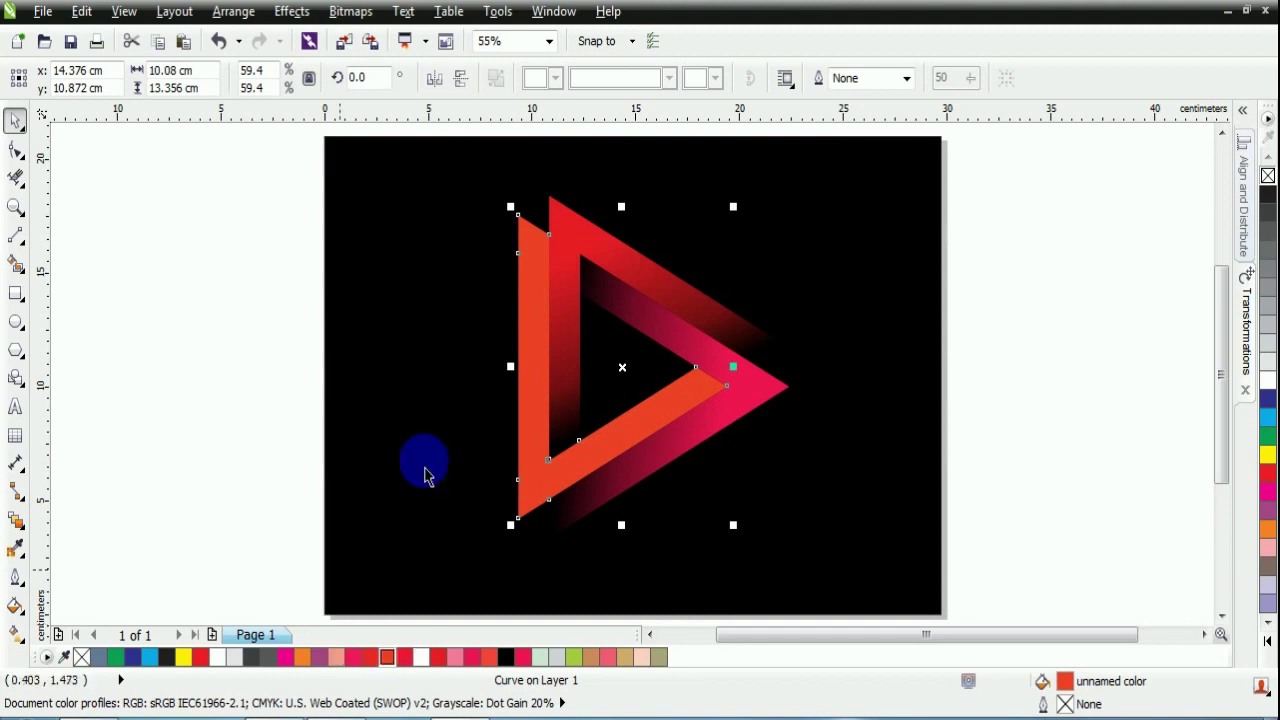
pyautogui.click(15, 632)
pyautogui.click(524, 530)
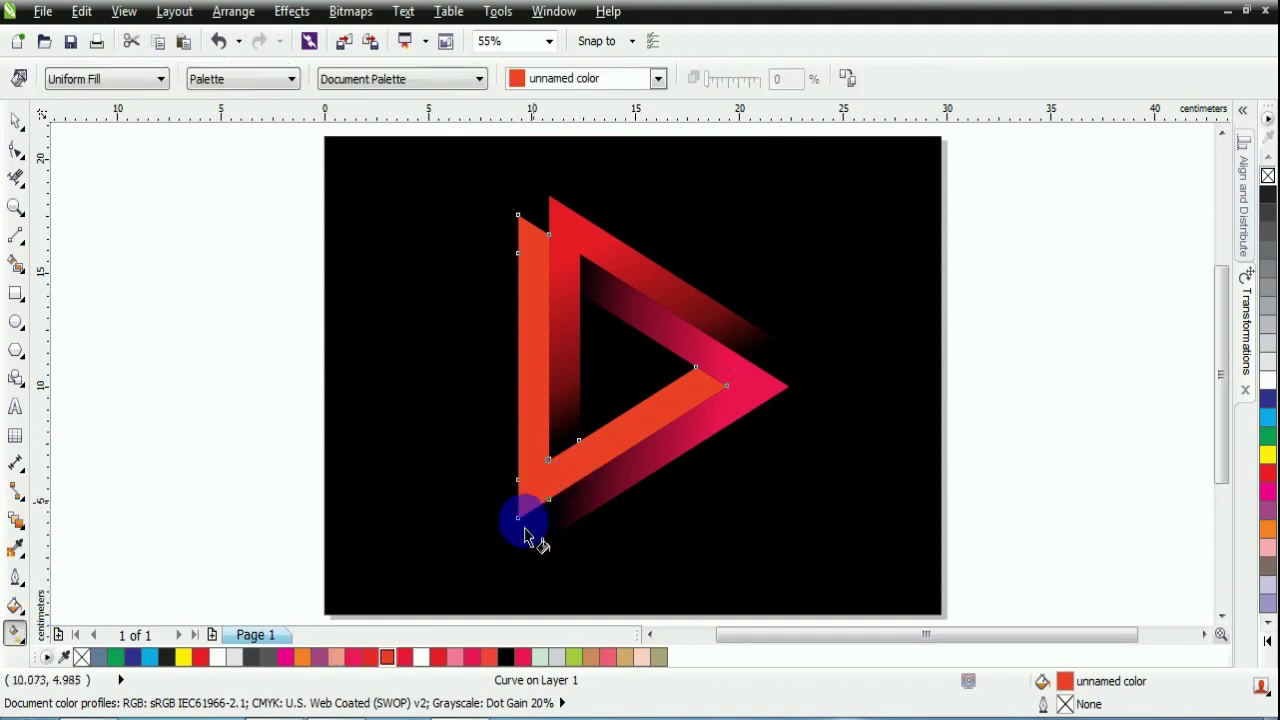
pyautogui.moveTo(517, 518); pyautogui.dragTo(625, 332)
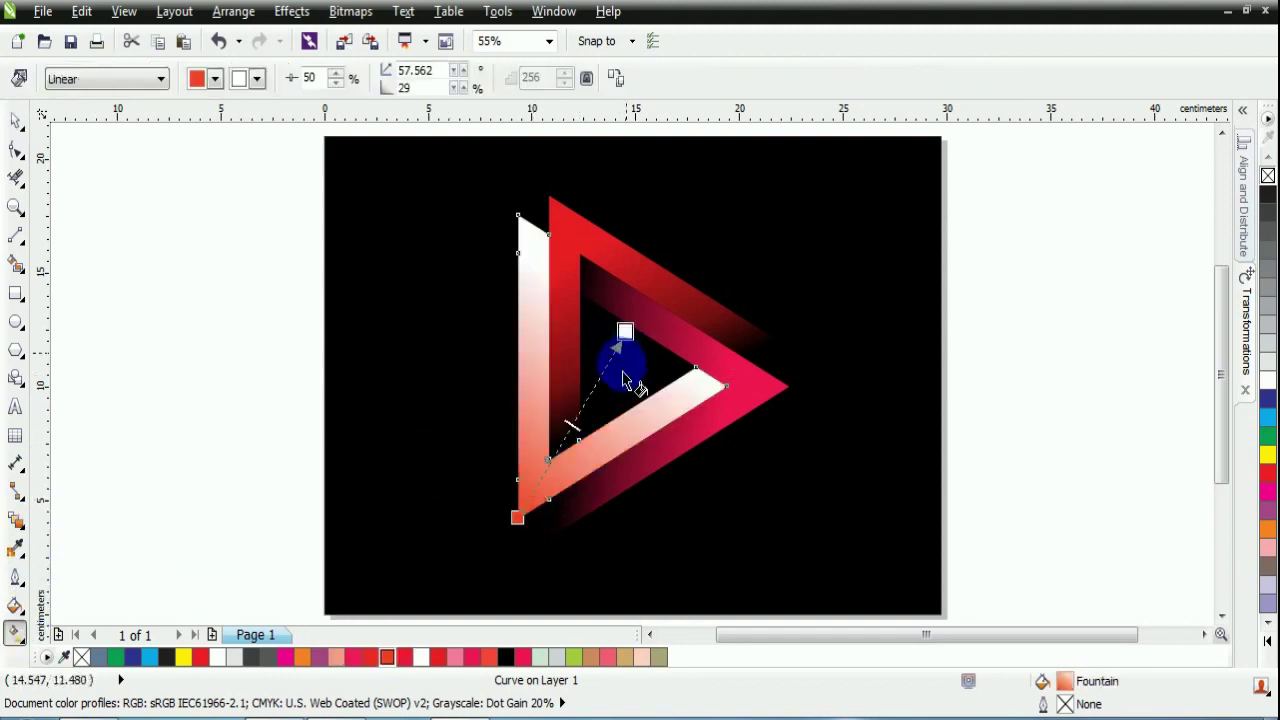
# Change the white end of the orange-red band's gradient to black with a 75% midpoint, at about 57.4 degrees.
pyautogui.moveTo(506, 657); pyautogui.dragTo(625, 332)
pyautogui.moveTo(571, 428); pyautogui.dragTo(598, 378)
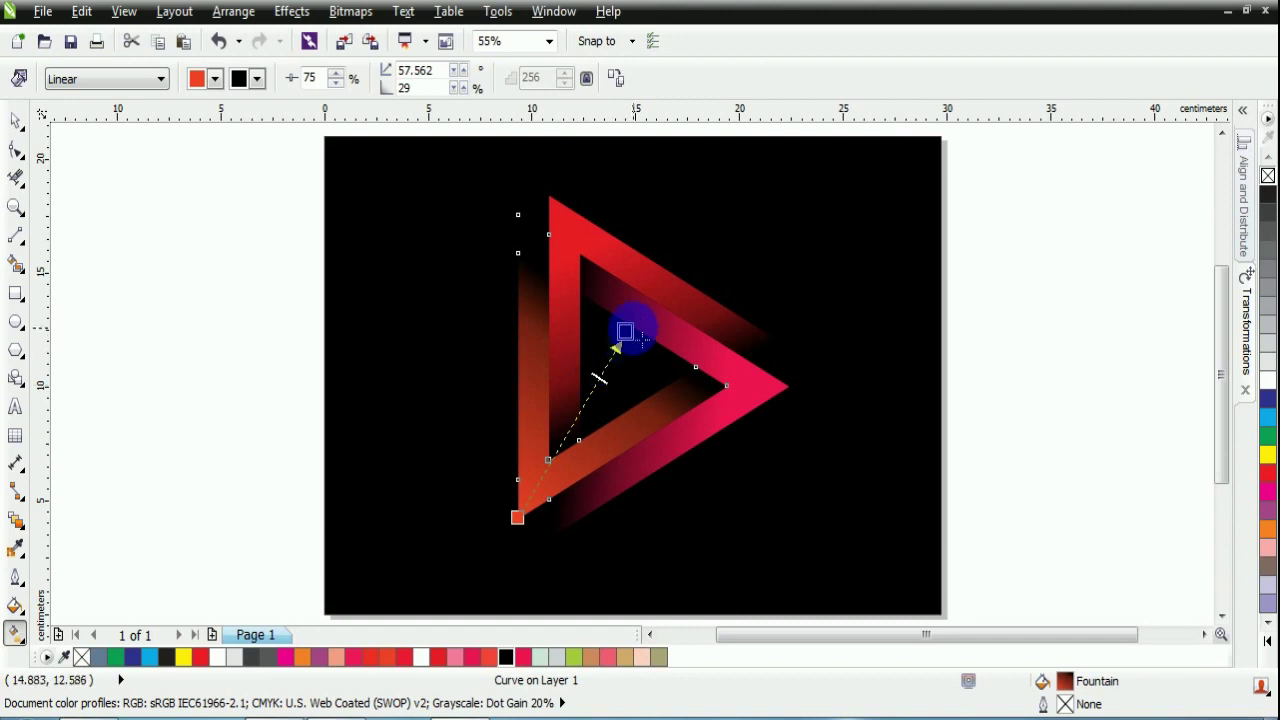
pyautogui.moveTo(642, 332); pyautogui.dragTo(630, 325)
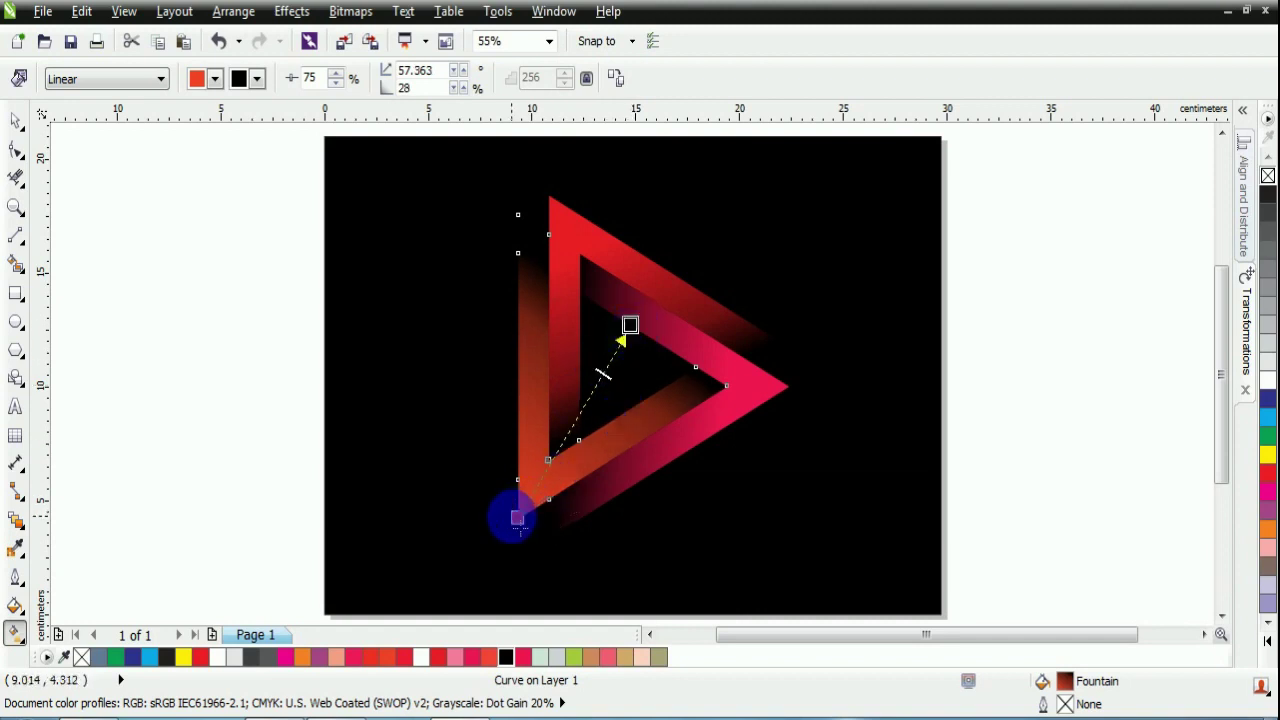
# Move the orange-red band's gradient start to its inner lower corner and adjust the gradient to about 56 degrees with a 63% midpoint.
pyautogui.moveTo(517, 517); pyautogui.dragTo(548, 462)
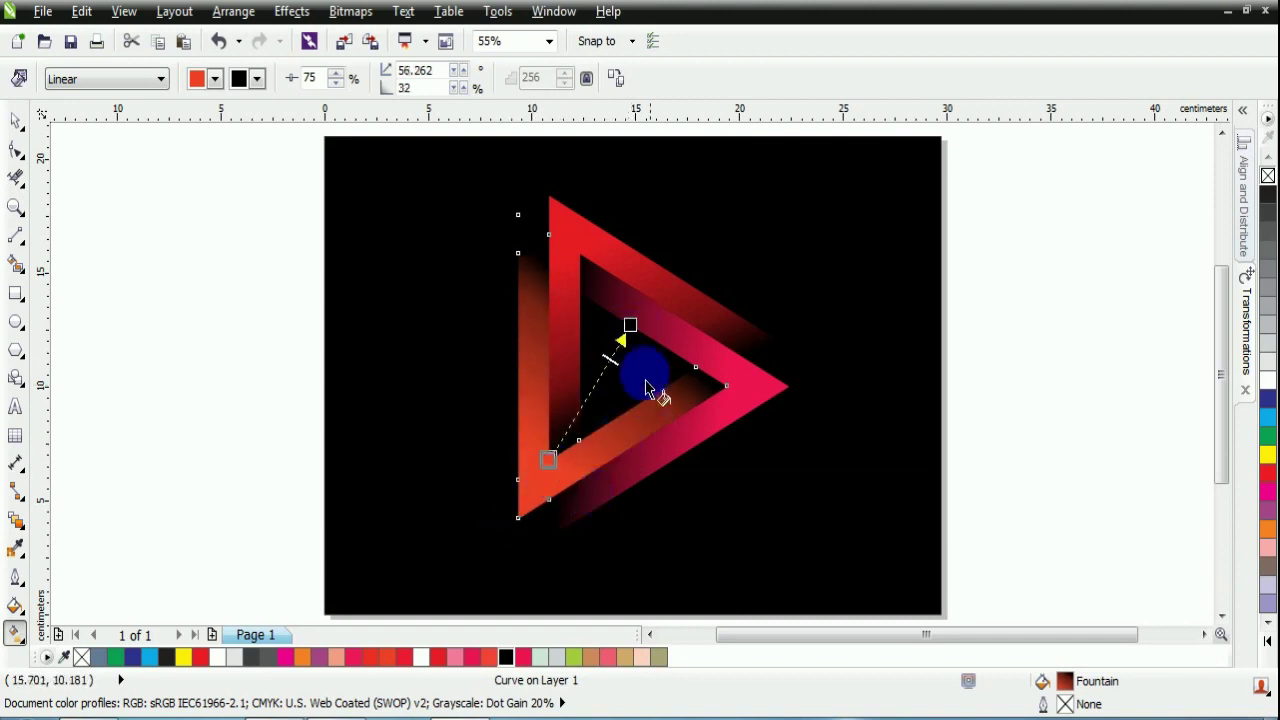
pyautogui.moveTo(620, 381); pyautogui.dragTo(608, 390)
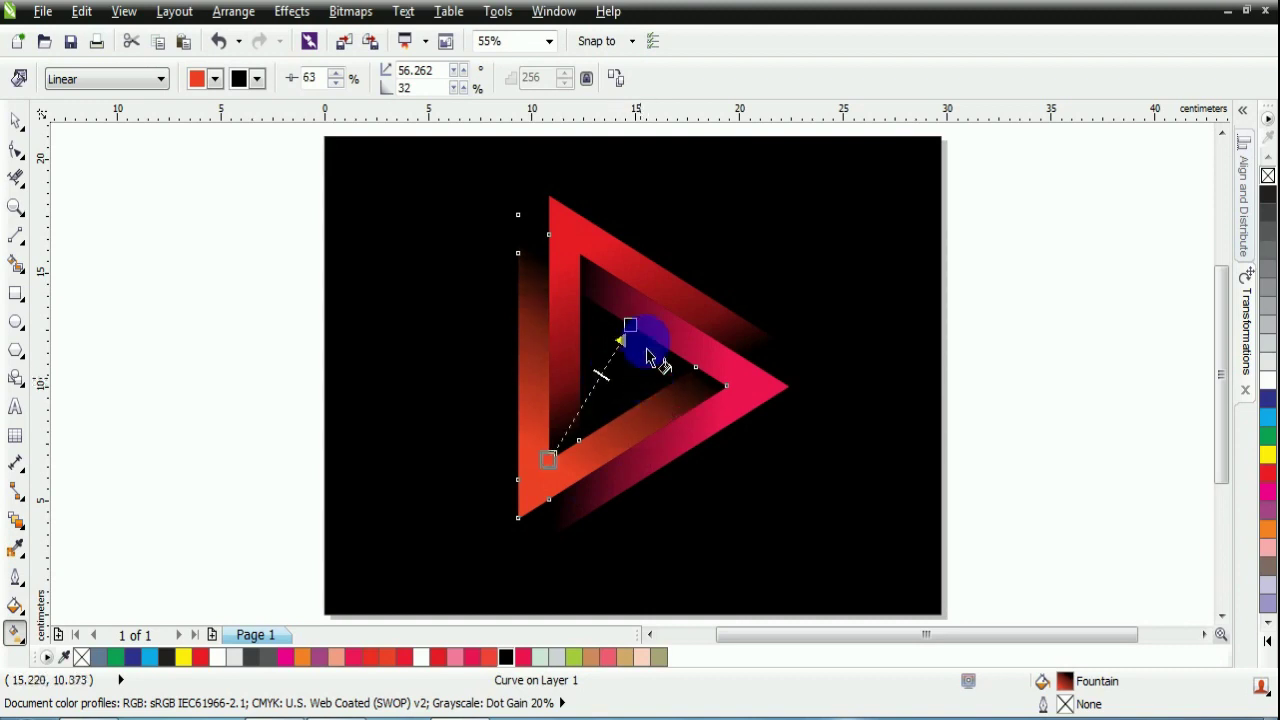
pyautogui.moveTo(640, 312); pyautogui.dragTo(640, 309)
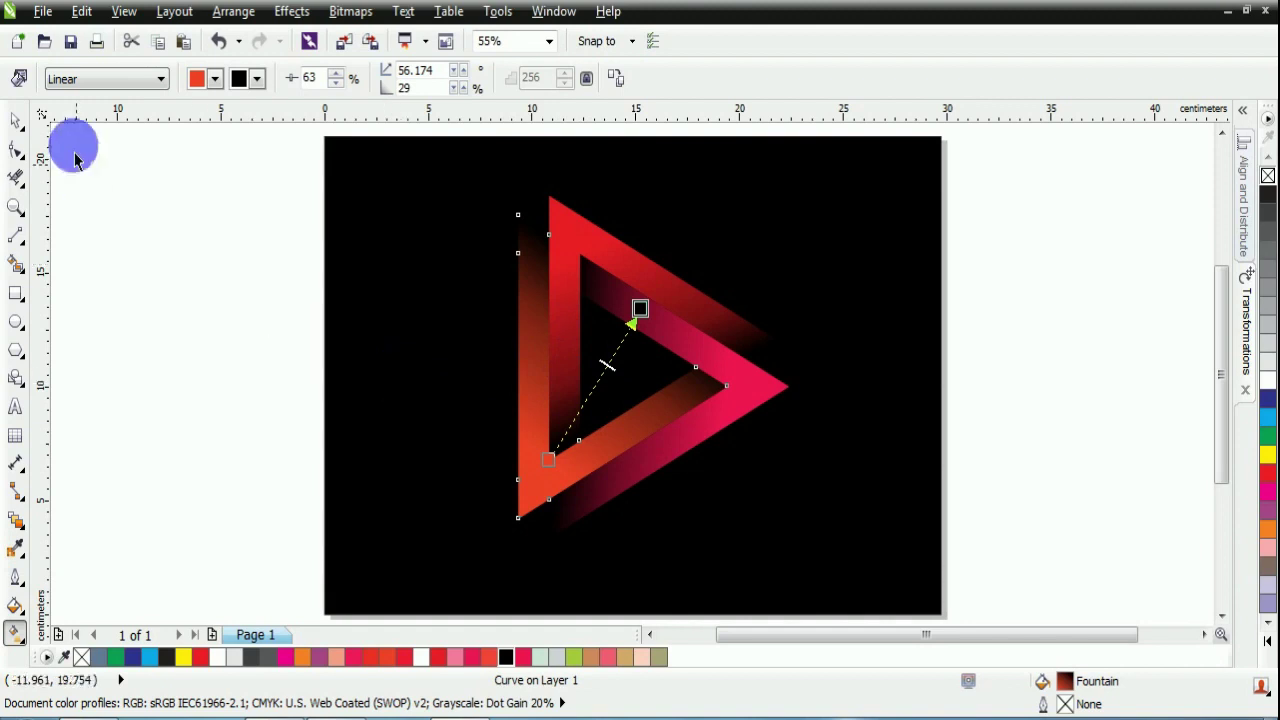
pyautogui.click(15, 122)
pyautogui.click(157, 322)
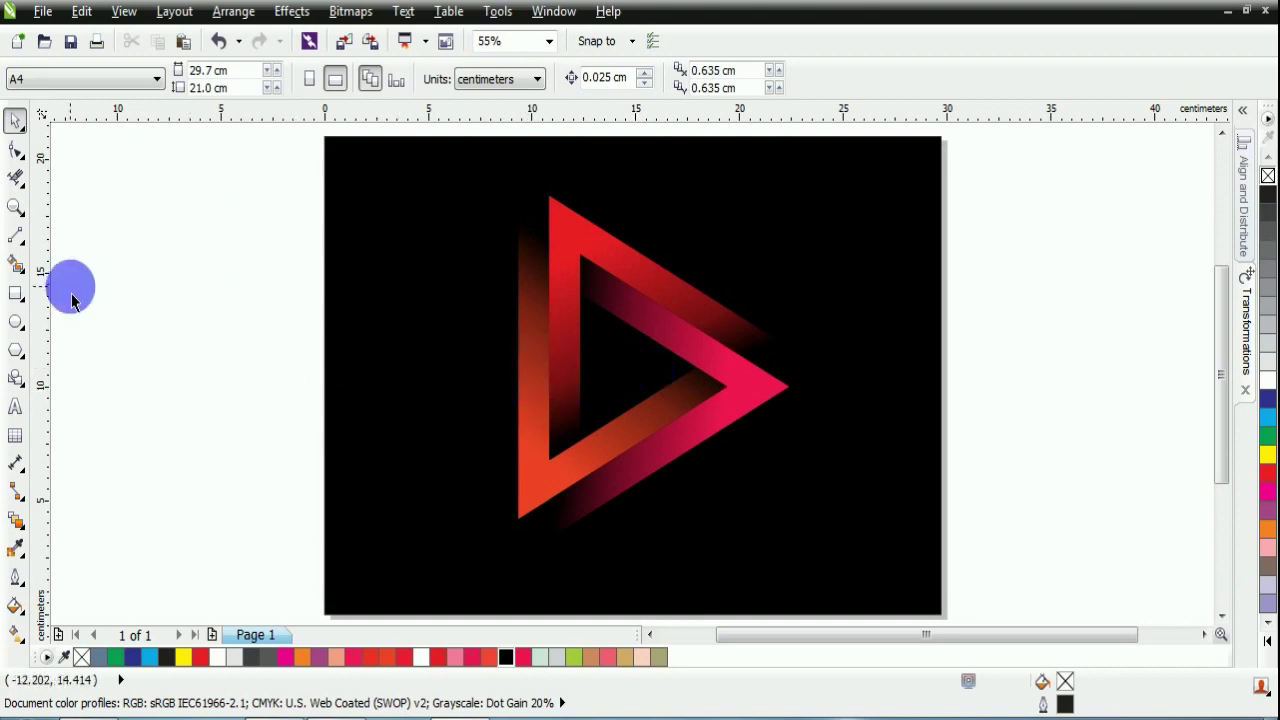
# Add the text "PLAY" on the black background left of the triangle, in red at about 41 pt.
pyautogui.click(15, 406)
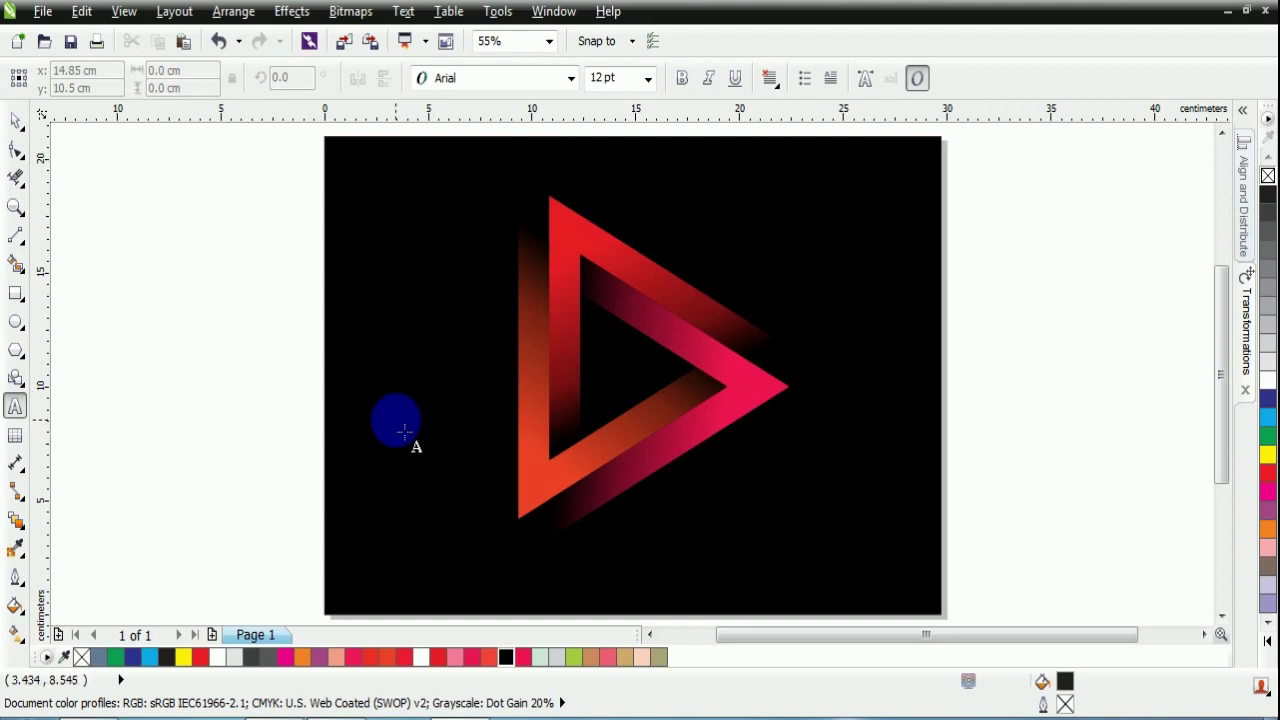
pyautogui.click(395, 418)
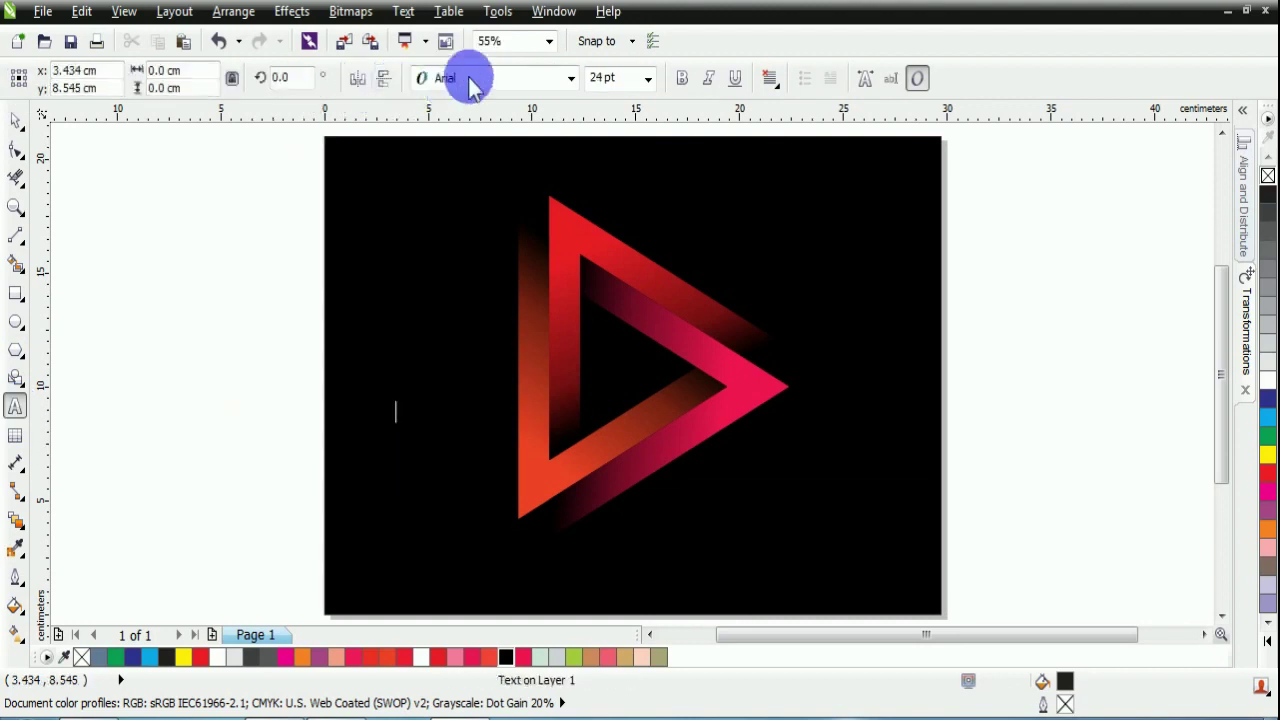
pyautogui.write('PLAY')
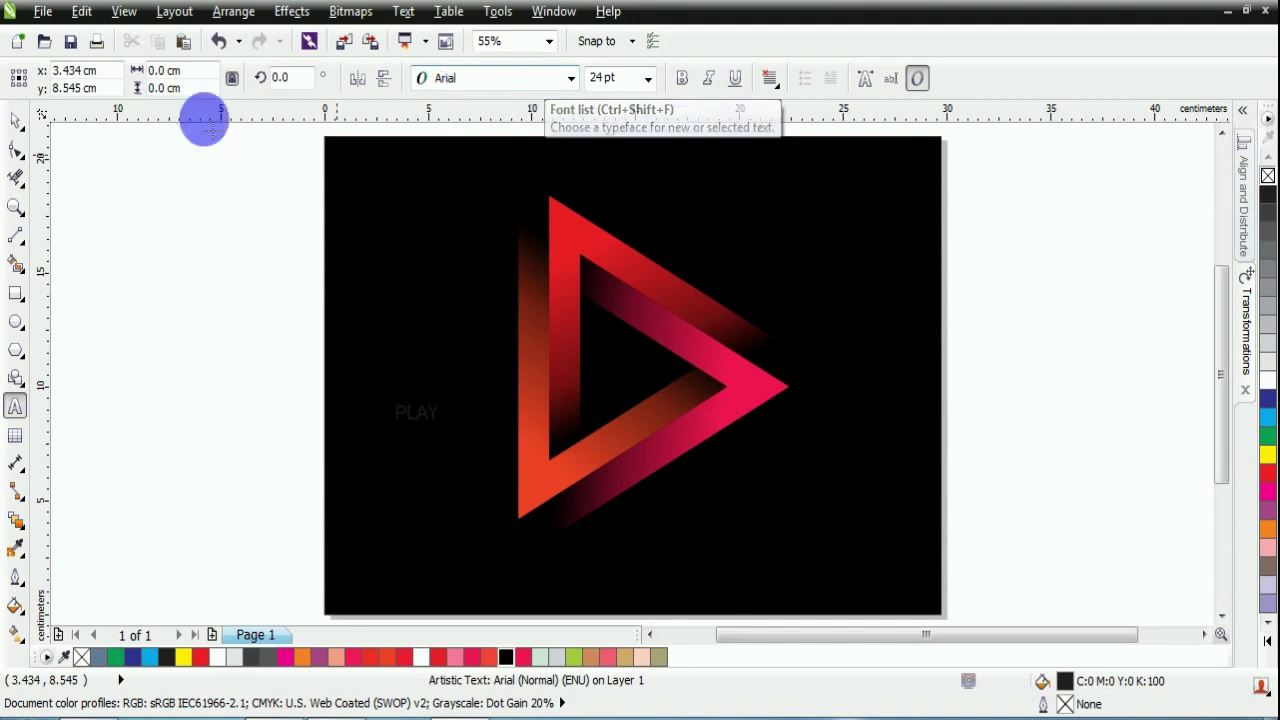
pyautogui.click(15, 120)
pyautogui.moveTo(446, 397)
pyautogui.mouseDown()
pyautogui.moveTo(483, 384)
pyautogui.moveTo(462, 392)
pyautogui.mouseUp()
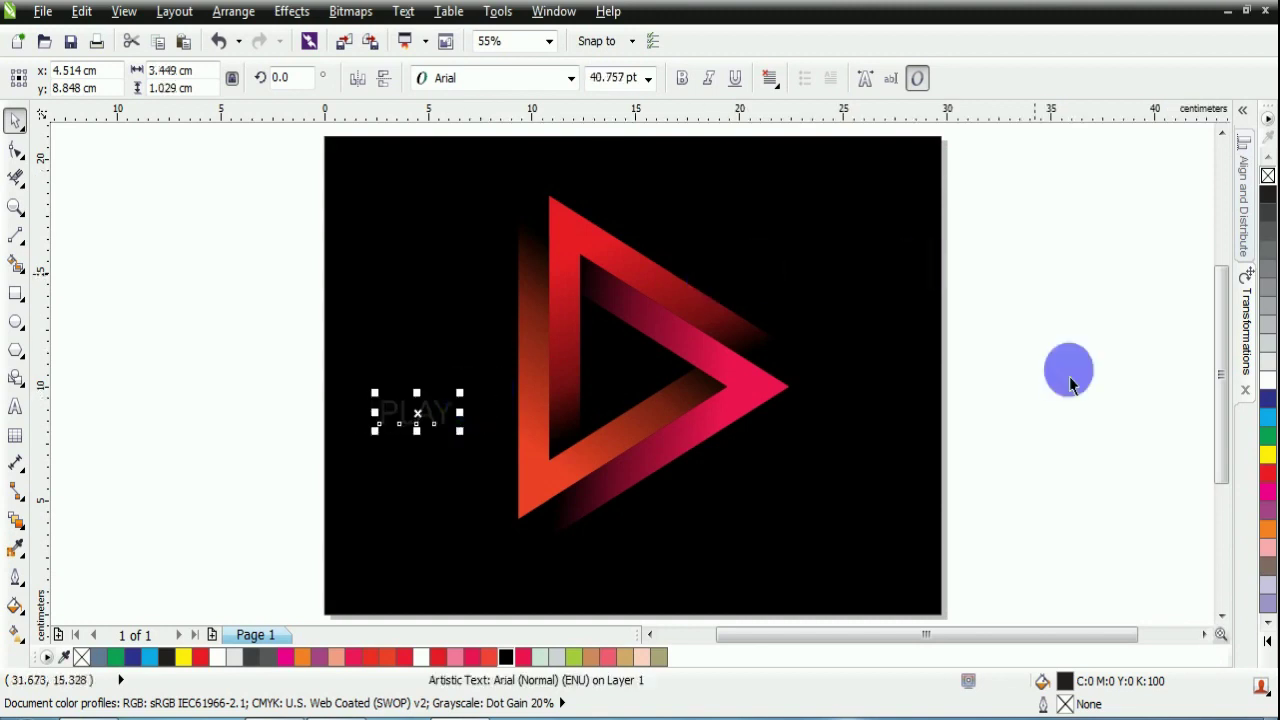
pyautogui.click(1268, 480)
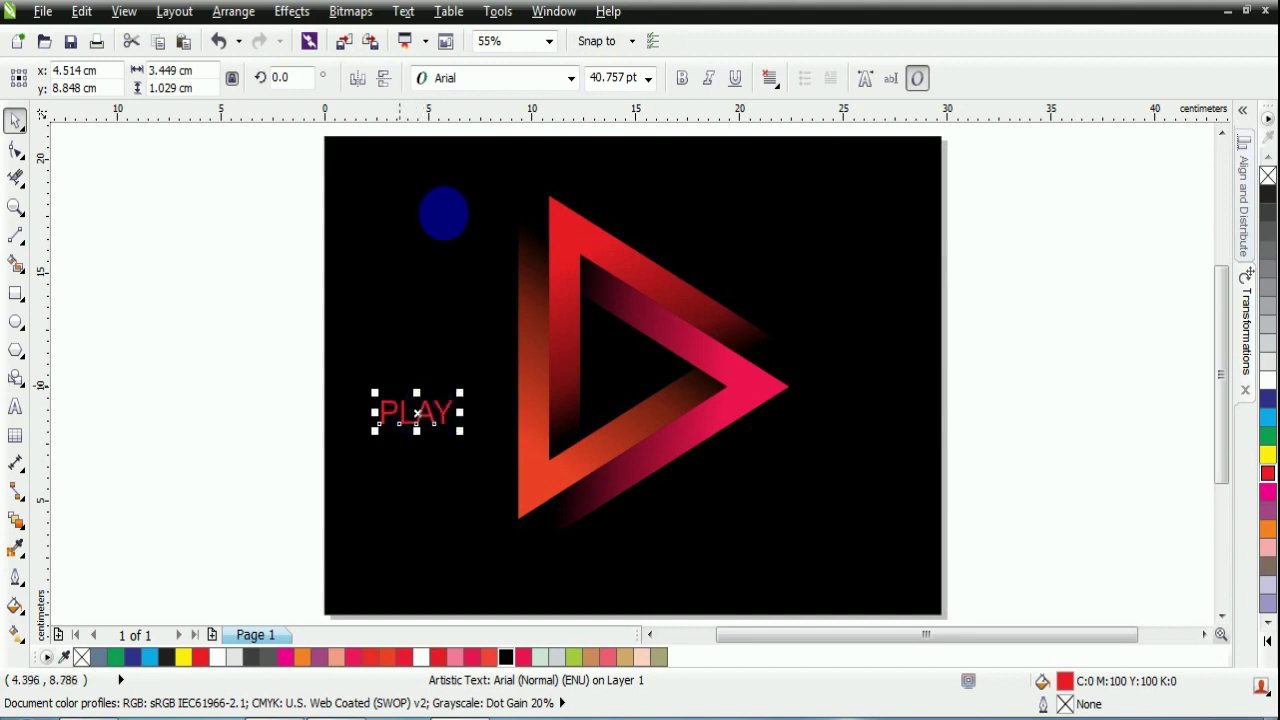
# Set the PLAY text in Forte, enlarge it to about 61 pt and centre it on the page inside the triangle.
pyautogui.click(571, 80)
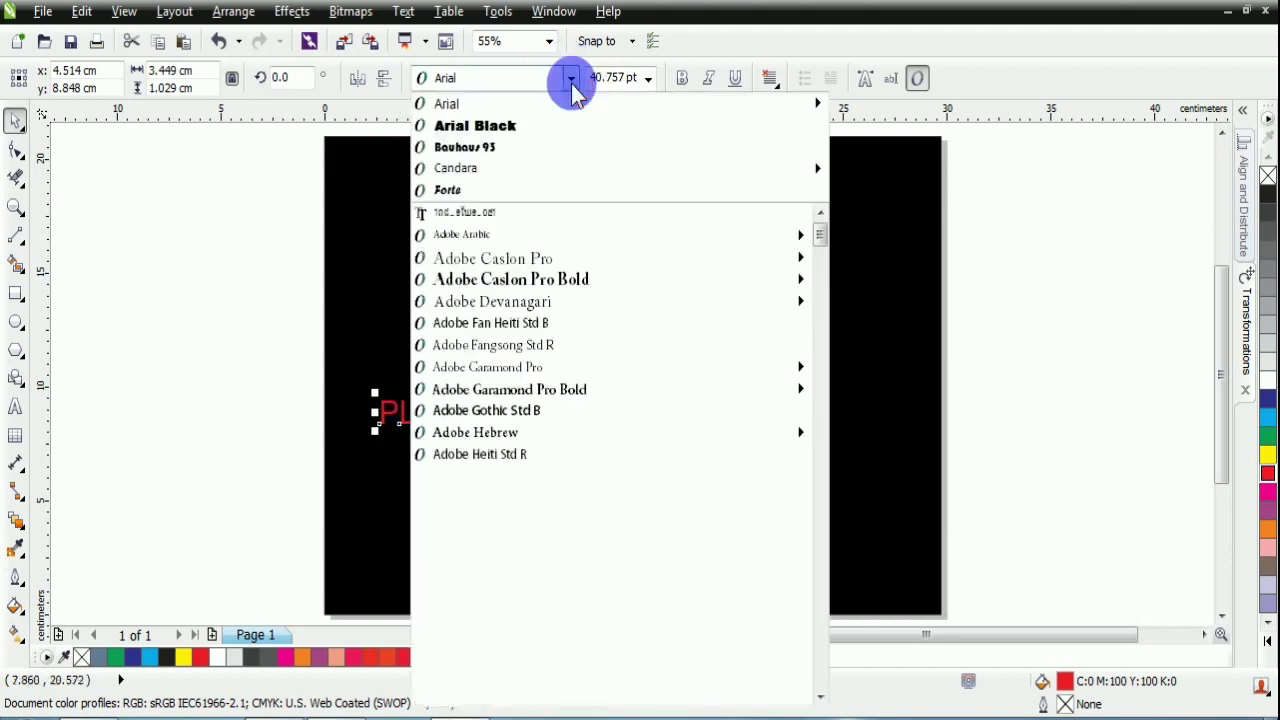
pyautogui.click(533, 190)
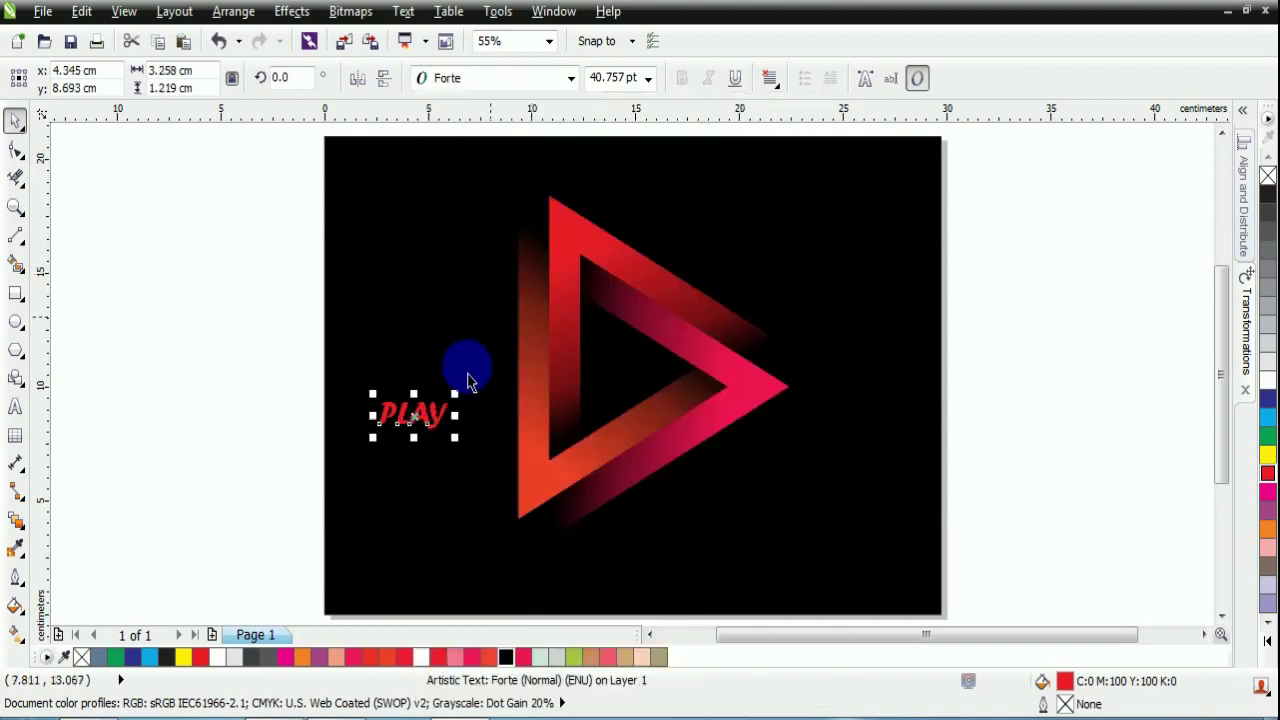
pyautogui.moveTo(457, 394); pyautogui.dragTo(472, 387)
pyautogui.moveTo(413, 420); pyautogui.dragTo(629, 383)
pyautogui.scroll(3, 670, 383)
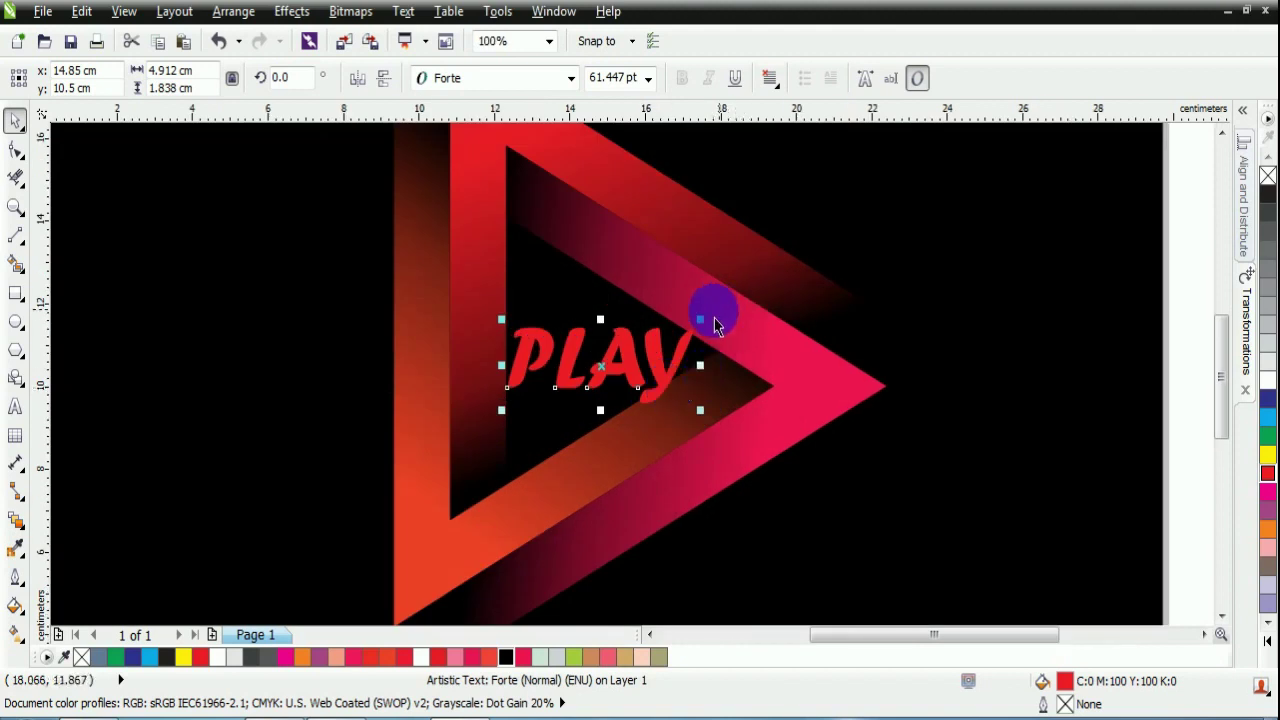
# Shrink the PLAY text to about 36 pt so it fits within the triangle's inner opening.
pyautogui.moveTo(708, 332); pyautogui.dragTo(566, 378)
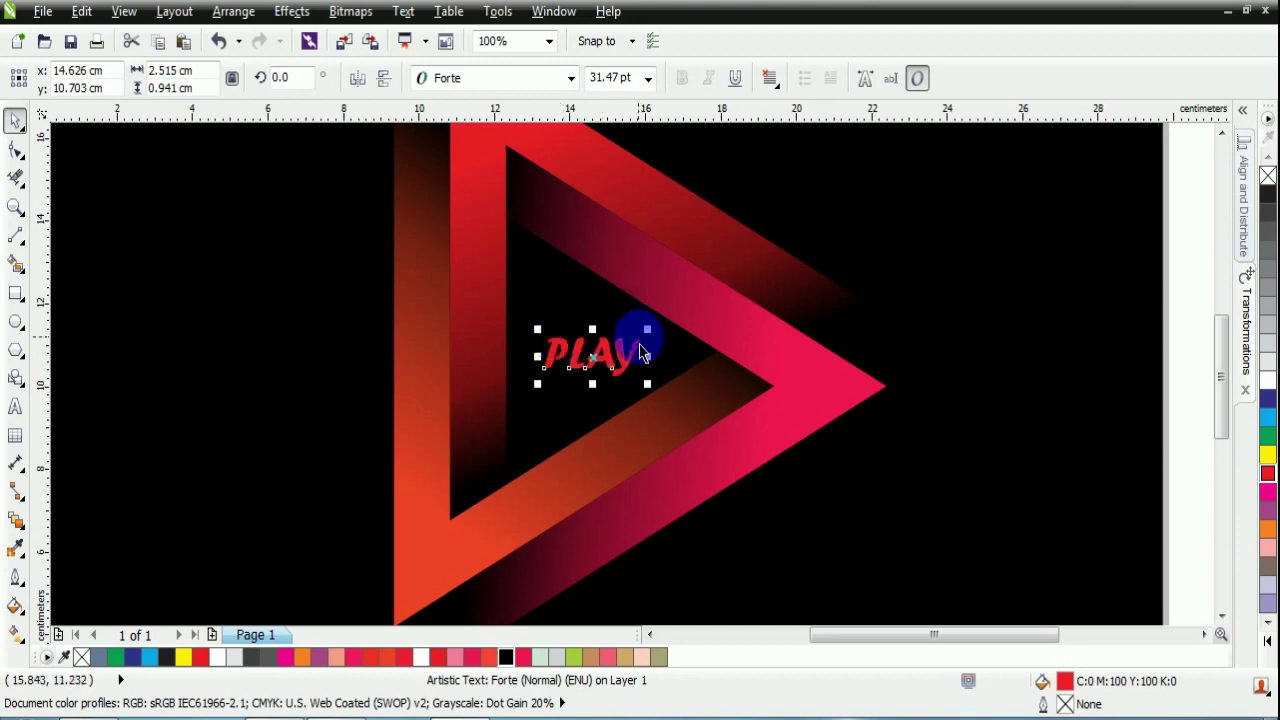
pyautogui.moveTo(661, 343); pyautogui.dragTo(662, 348)
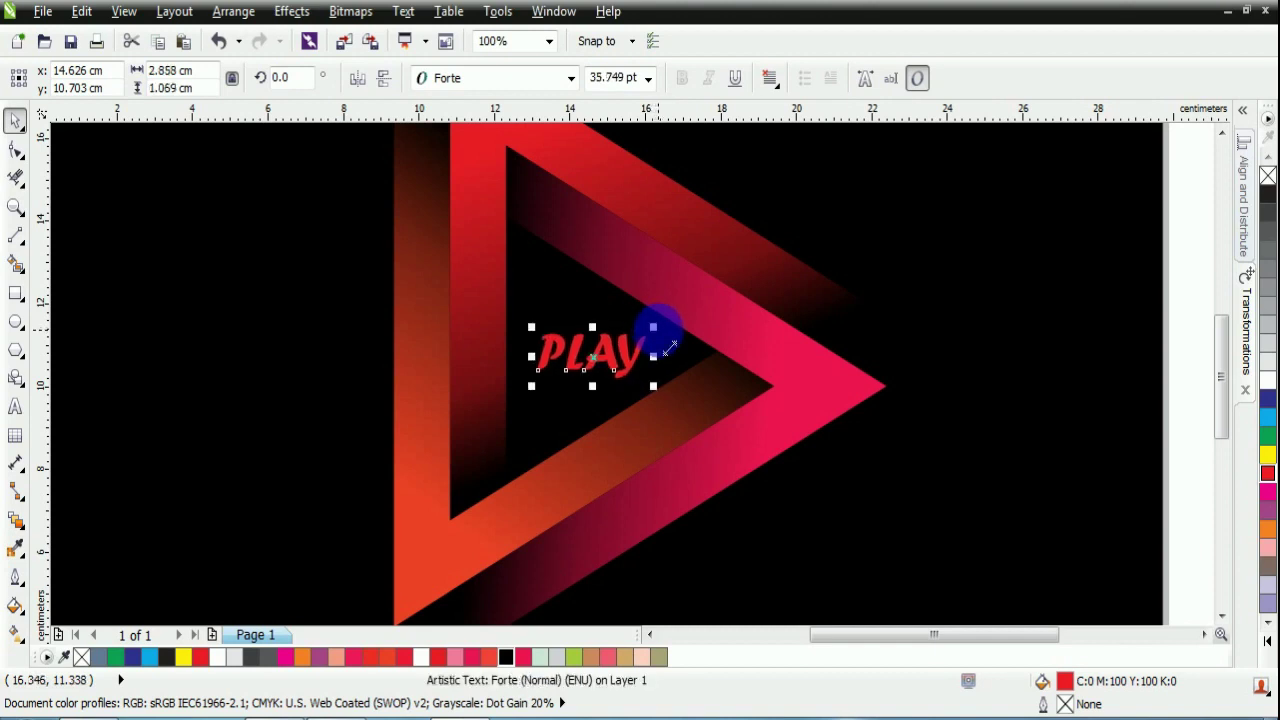
pyautogui.hotkey('shift', 'F4')
pyautogui.click(1040, 369)
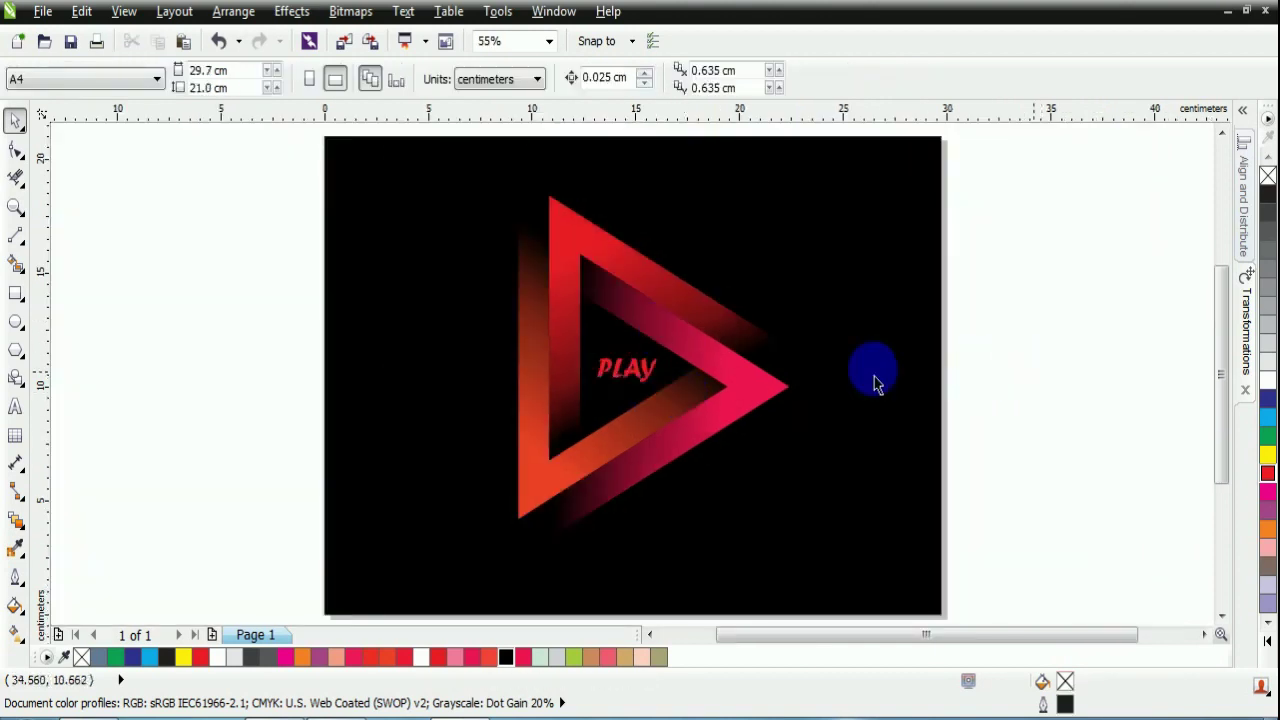
# Change the font of the PLAY text to Eras Demi ITC.
pyautogui.click(650, 390)
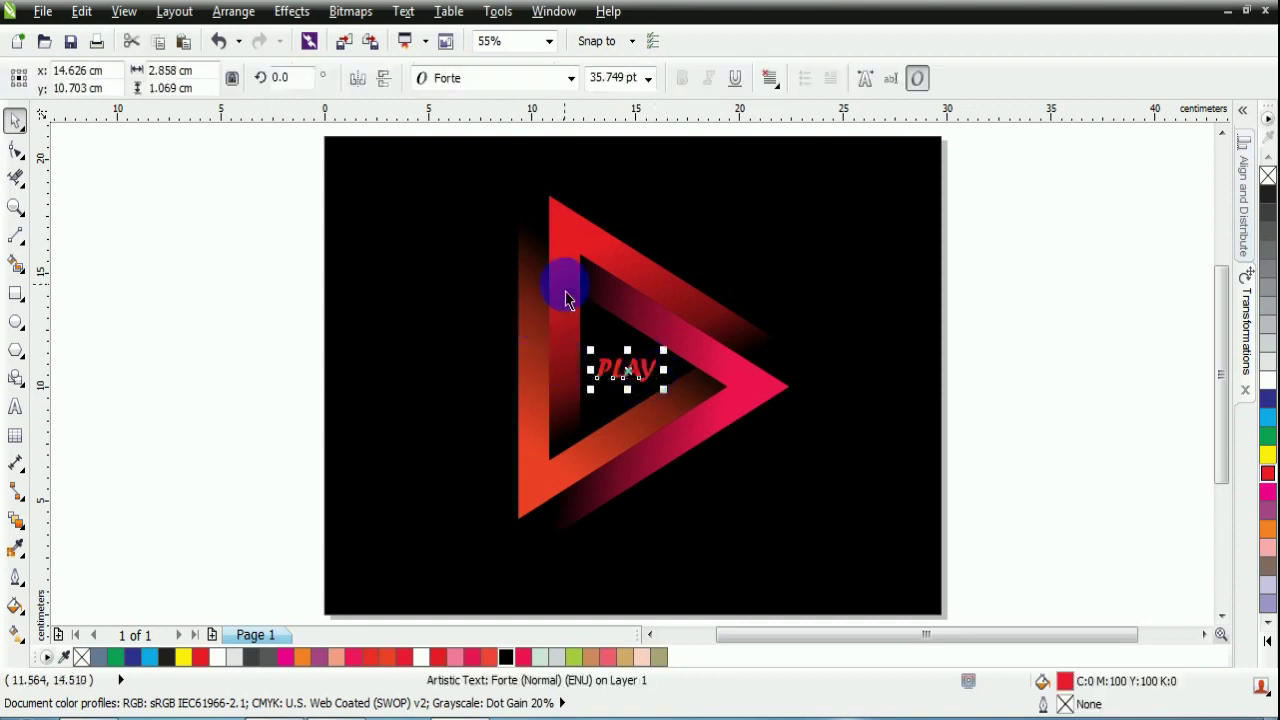
pyautogui.scroll(-2, 534, 306)
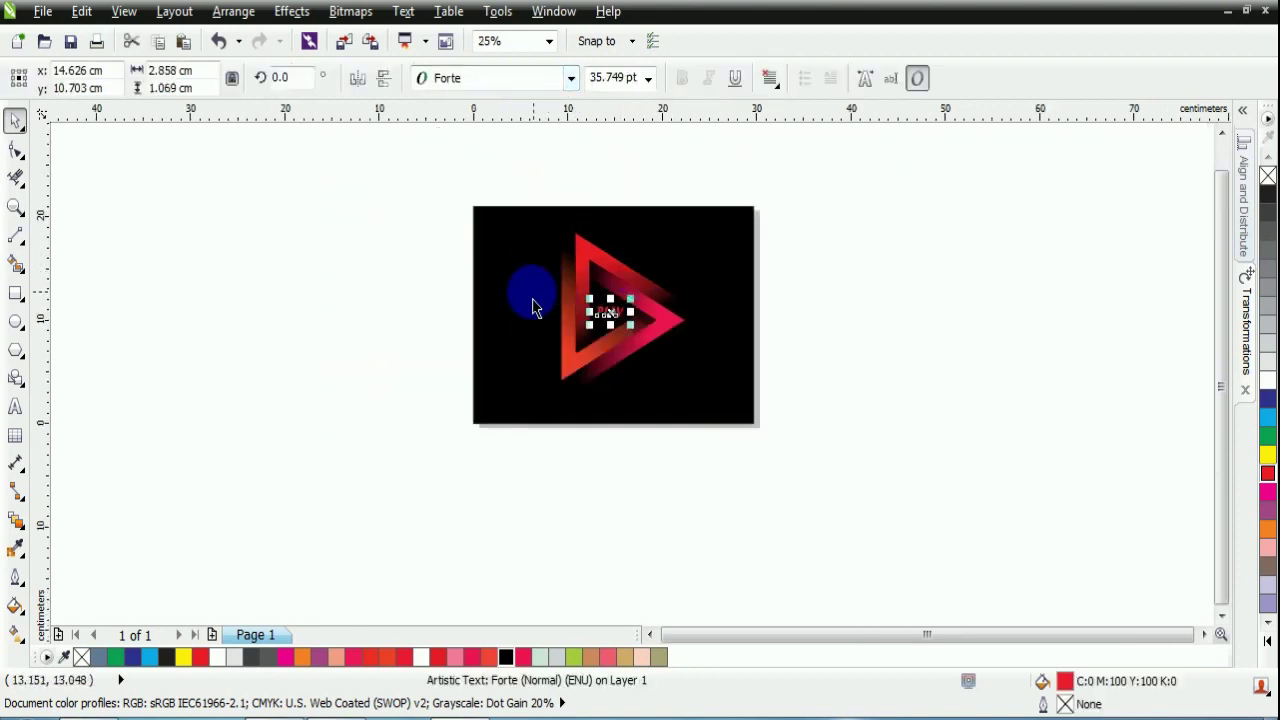
pyautogui.scroll(2, 475, 280)
pyautogui.click(568, 80)
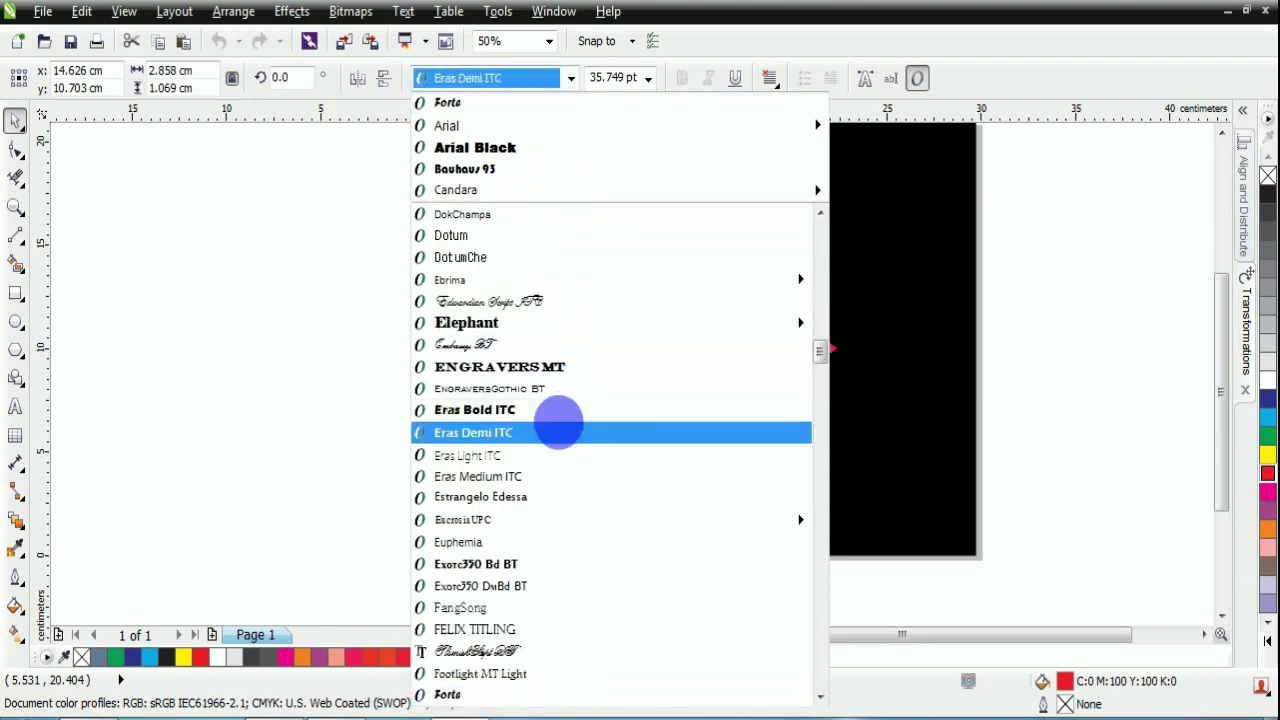
pyautogui.scroll(-3, 571, 240)
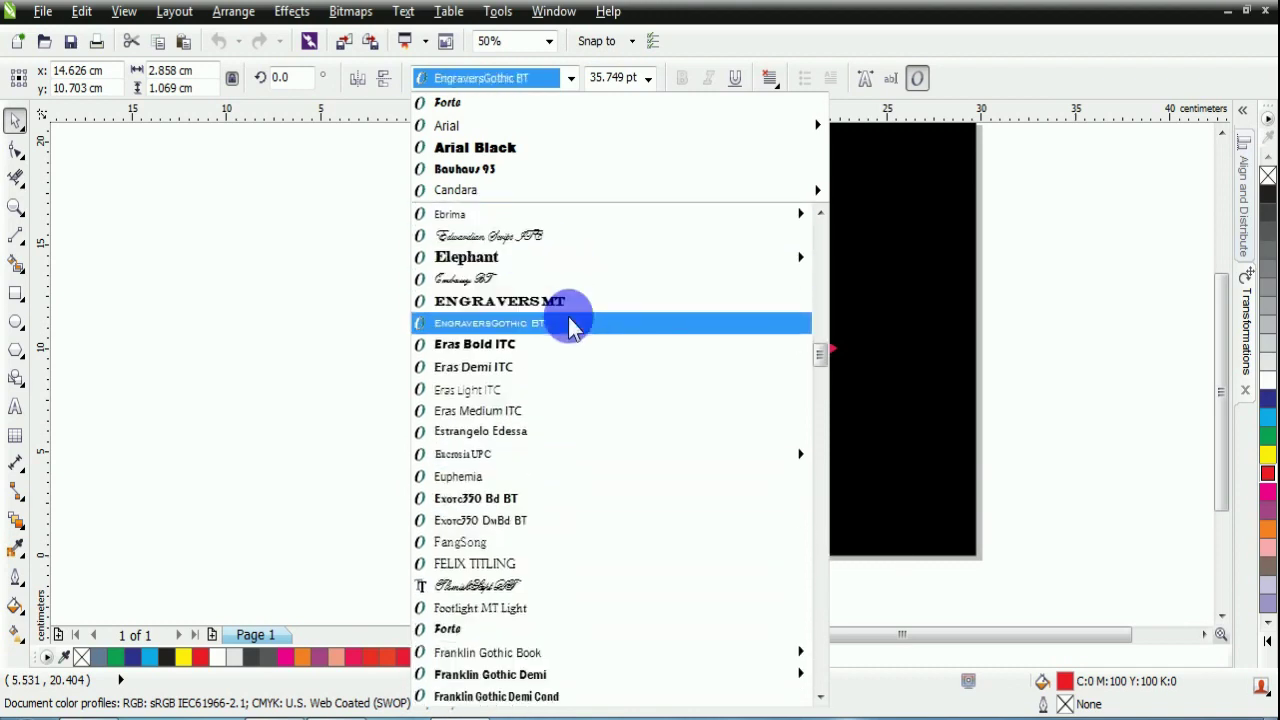
pyautogui.scroll(6, 571, 326)
pyautogui.scroll(5, 590, 335)
pyautogui.scroll(-11, 590, 335)
pyautogui.scroll(-2, 586, 329)
pyautogui.scroll(-1, 563, 462)
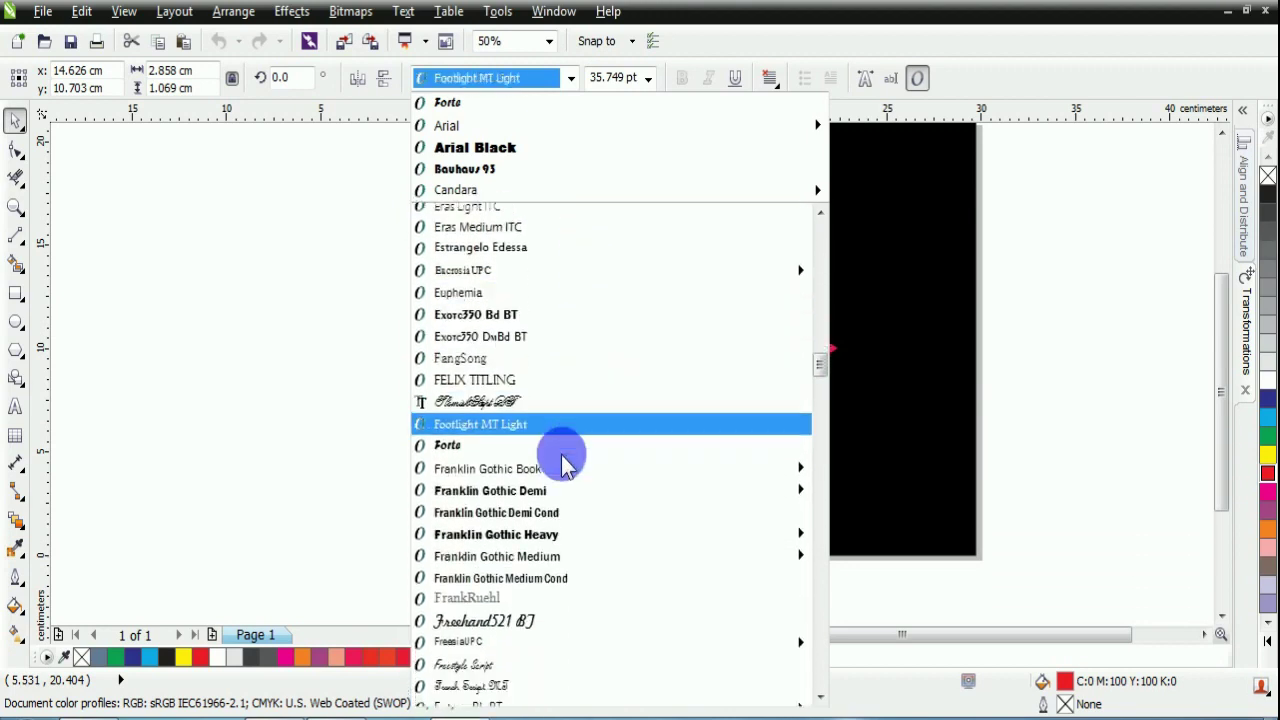
pyautogui.scroll(-2, 574, 500)
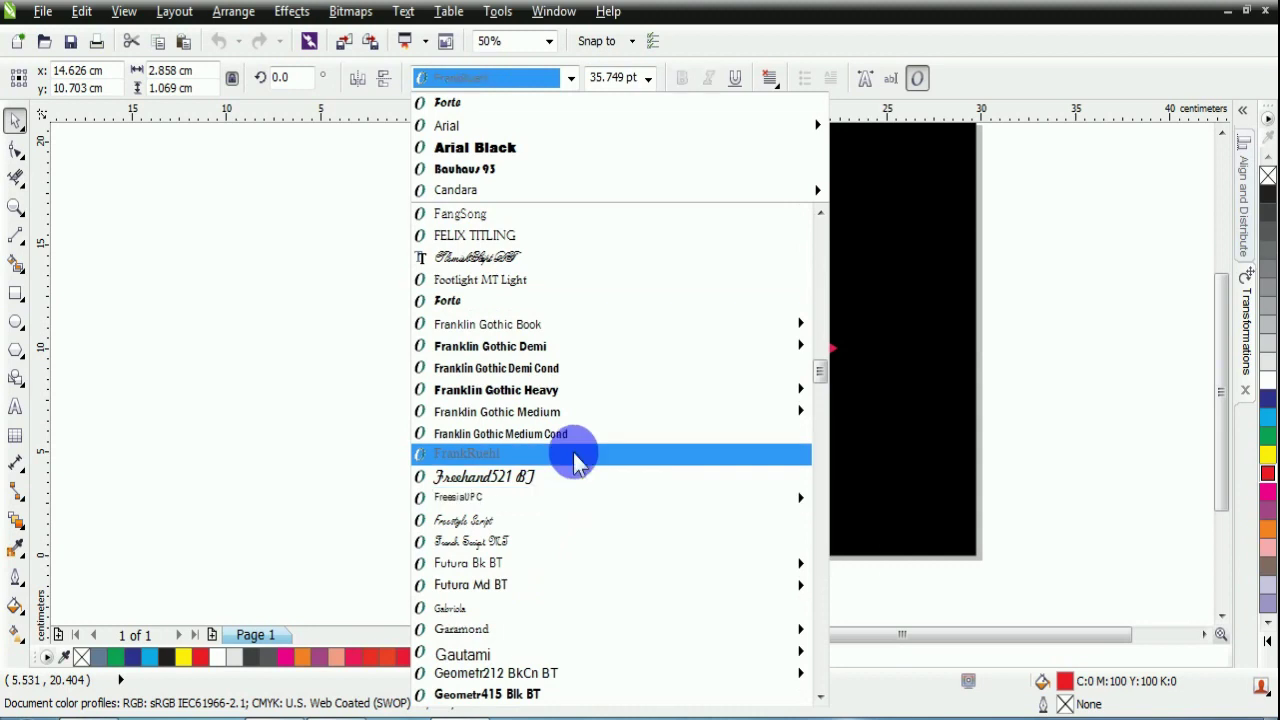
pyautogui.scroll(-2, 578, 462)
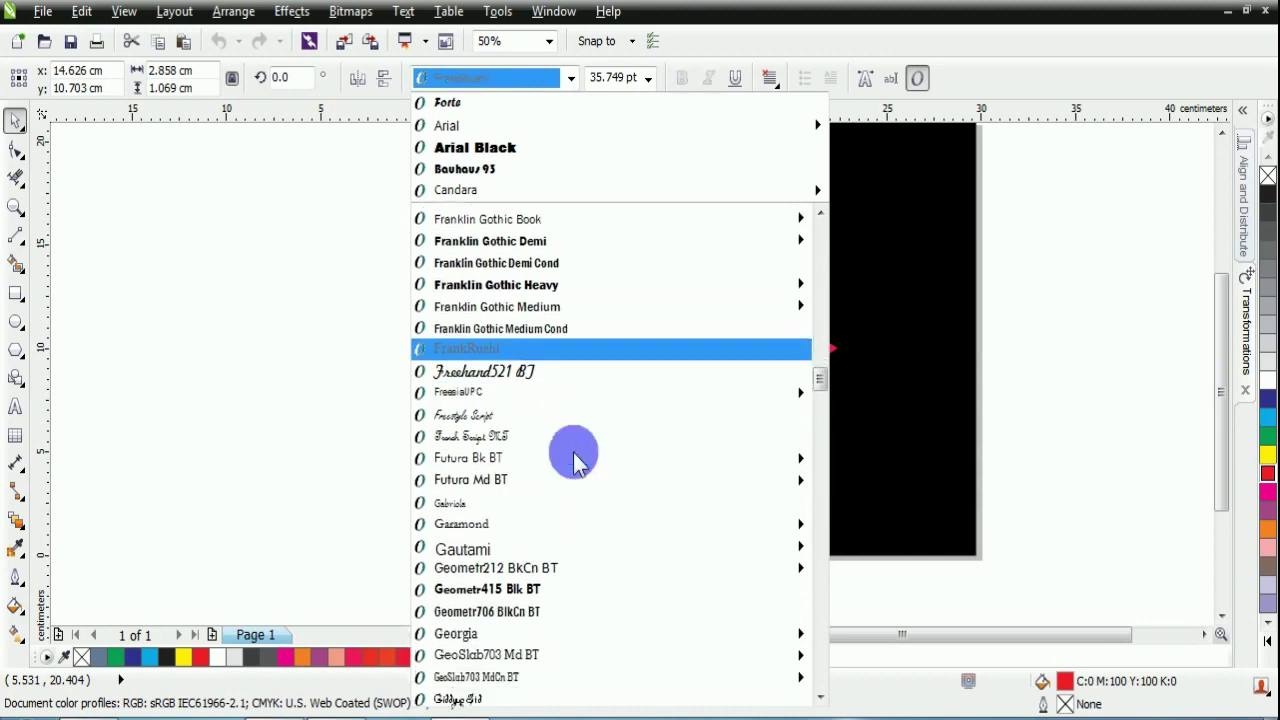
pyautogui.scroll(-2, 576, 460)
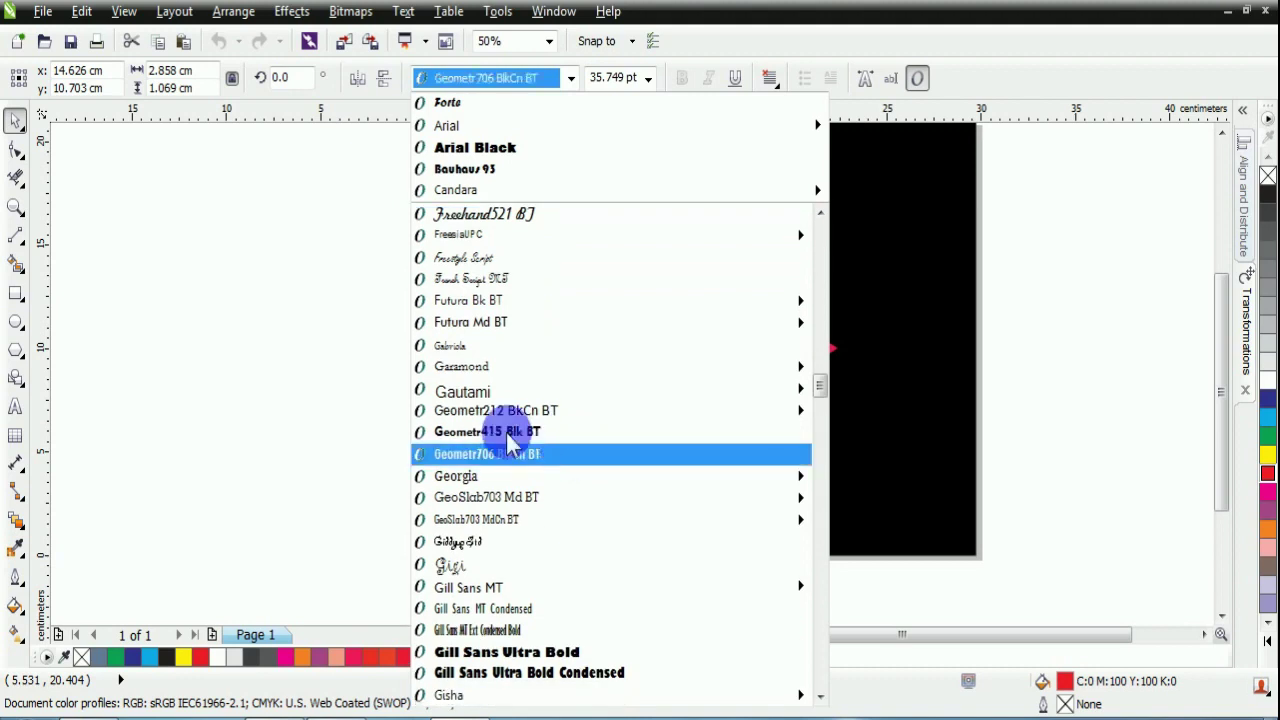
pyautogui.moveTo(540, 310)
pyautogui.scroll(8, 540, 310)
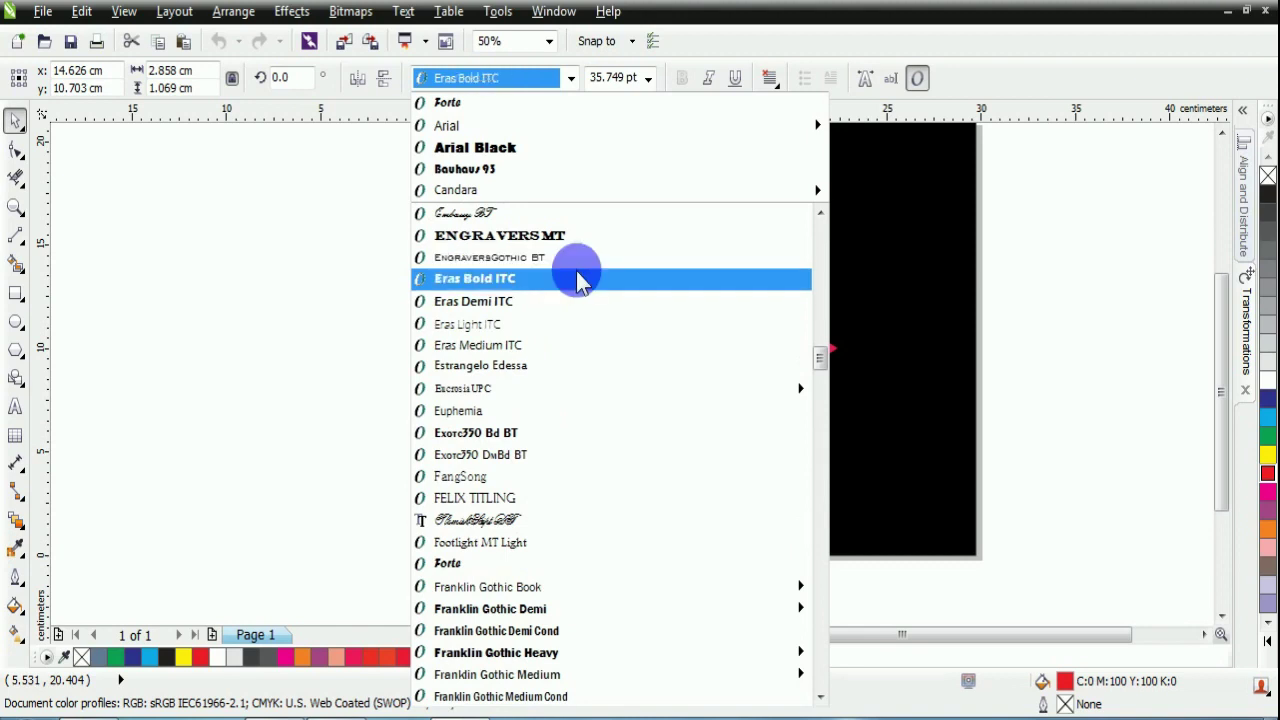
pyautogui.click(503, 300)
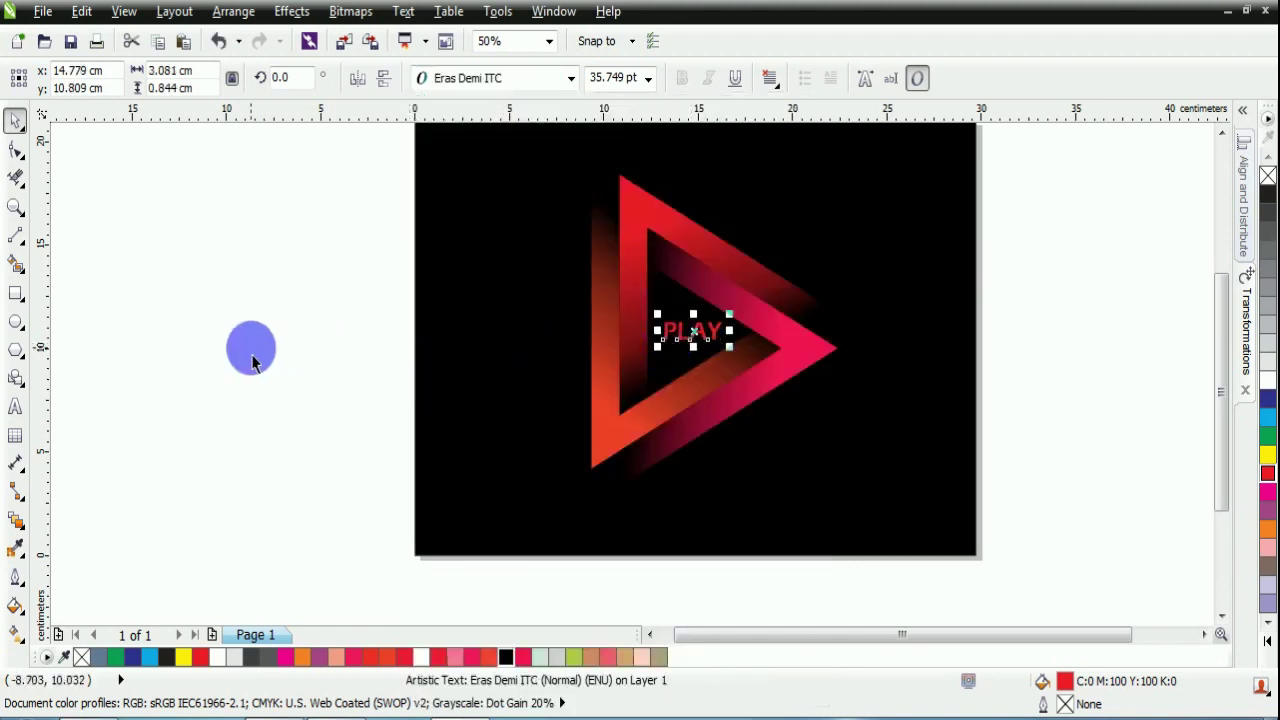
pyautogui.click(252, 362)
# Shift the PLAY text slightly left inside the triangle's opening and enlarge it to about 38.6 pt.
pyautogui.click(698, 348)
pyautogui.scroll(2, 698, 348)
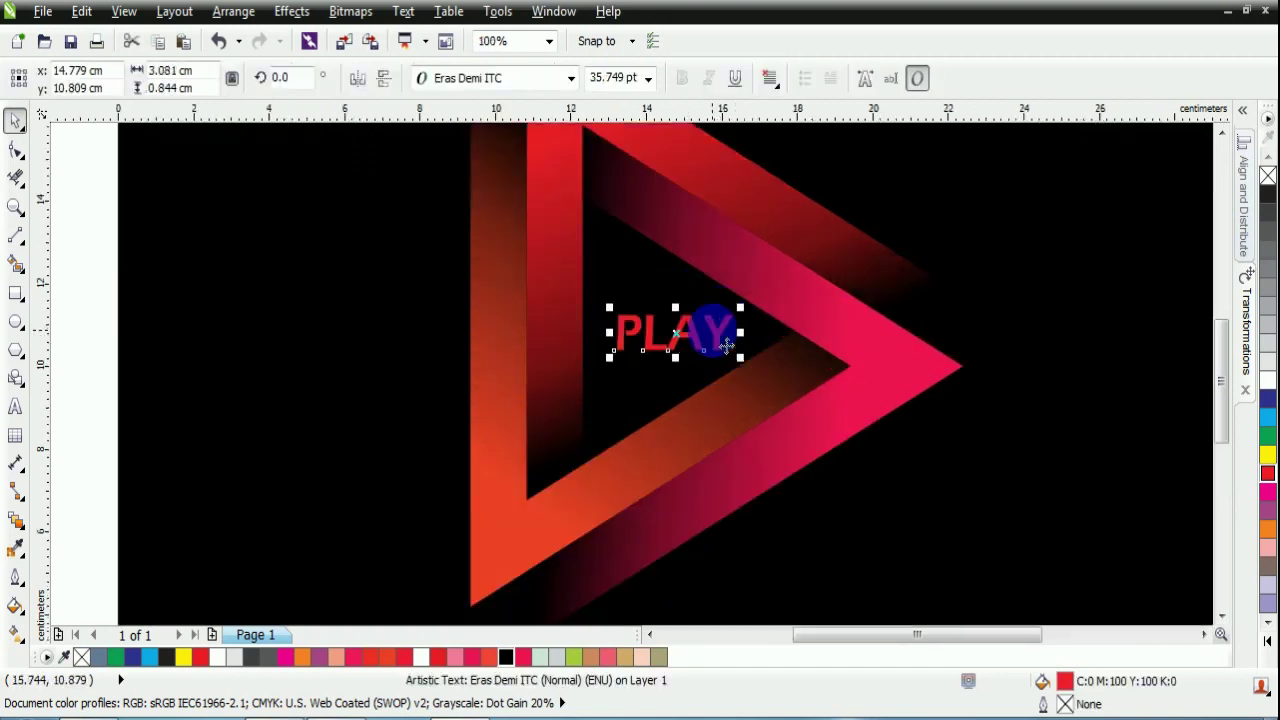
pyautogui.moveTo(658, 352); pyautogui.dragTo(644, 353)
pyautogui.moveTo(759, 393); pyautogui.dragTo(772, 398)
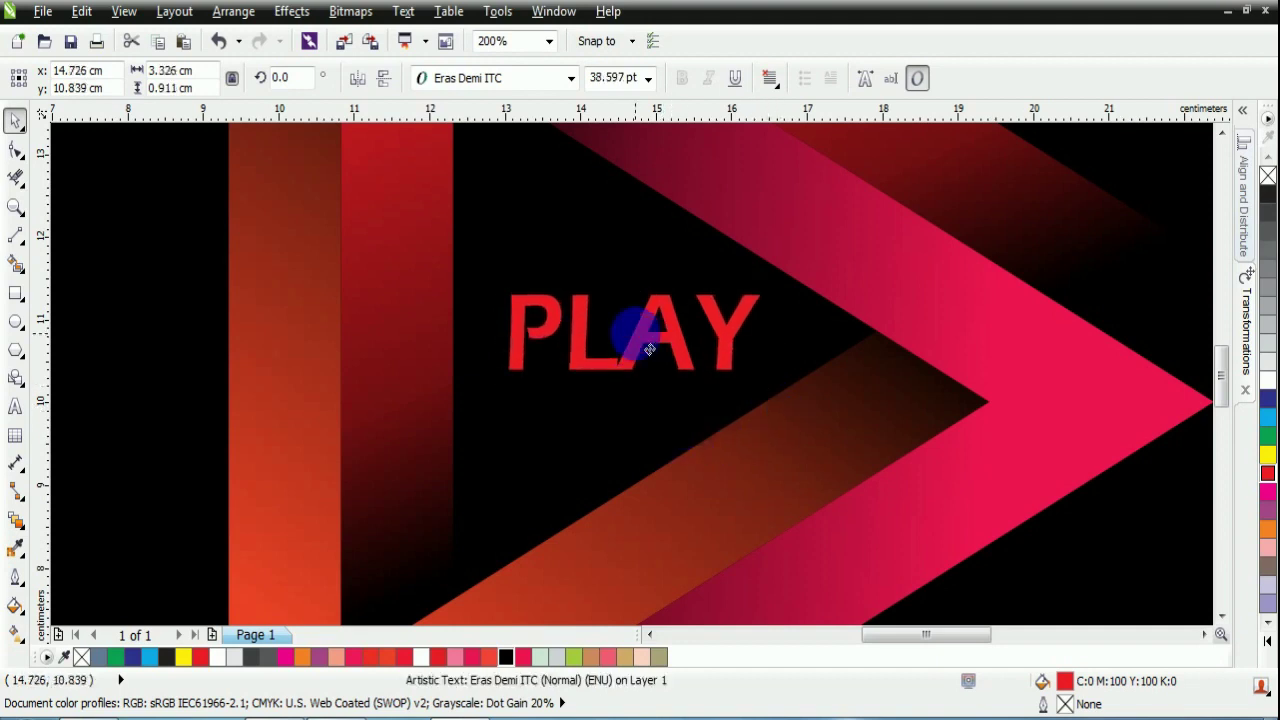
pyautogui.hotkey('shift', 'F4')
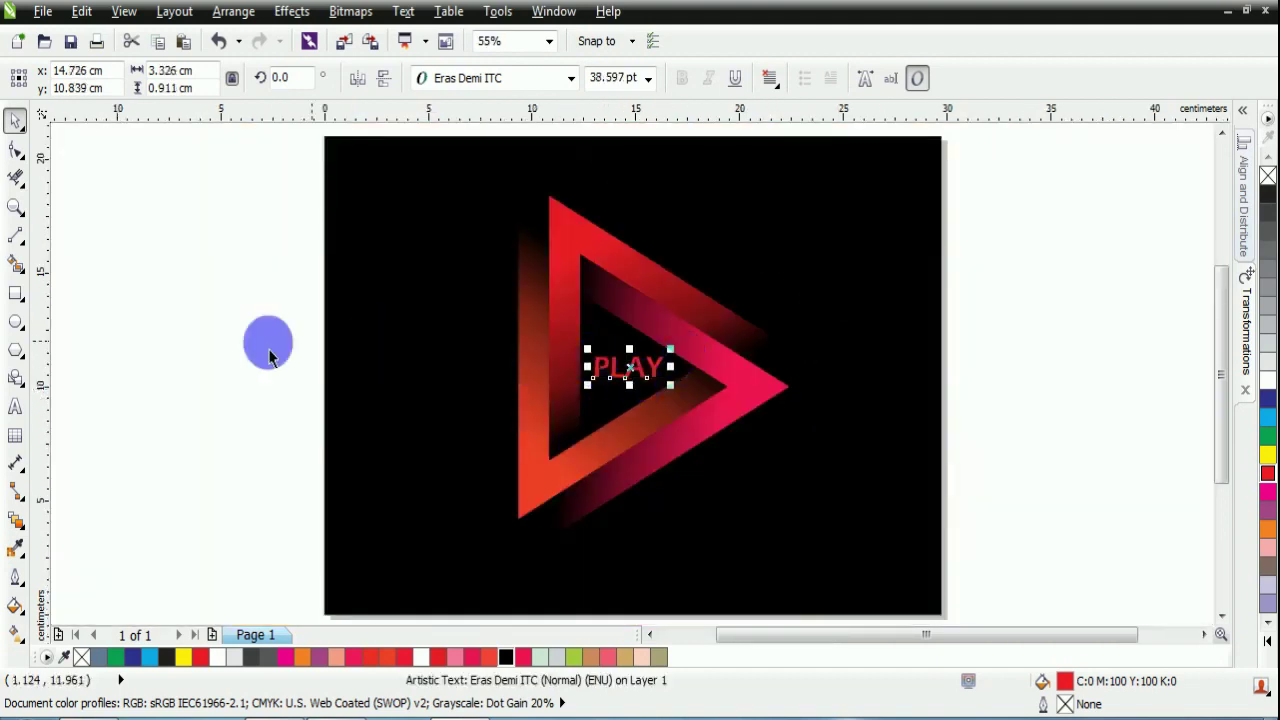
# Apply a linear gradient from red to white to the PLAY text.
pyautogui.click(14, 636)
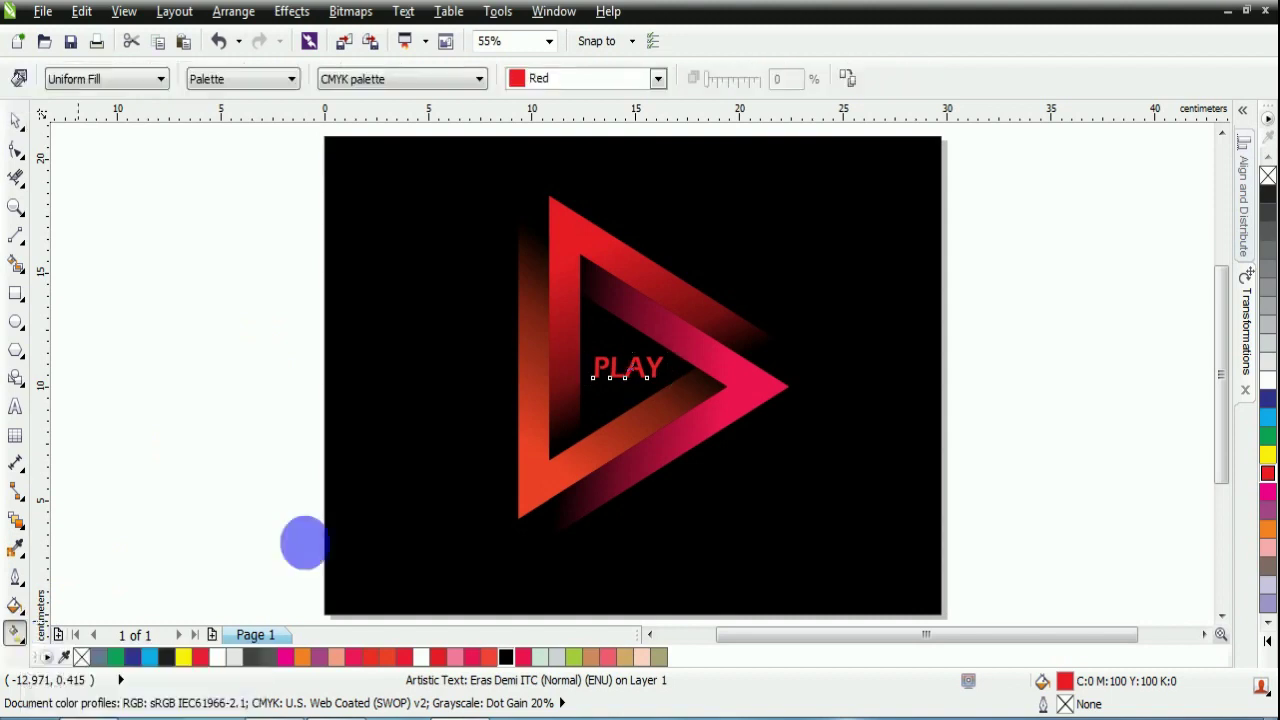
pyautogui.click(72, 79)
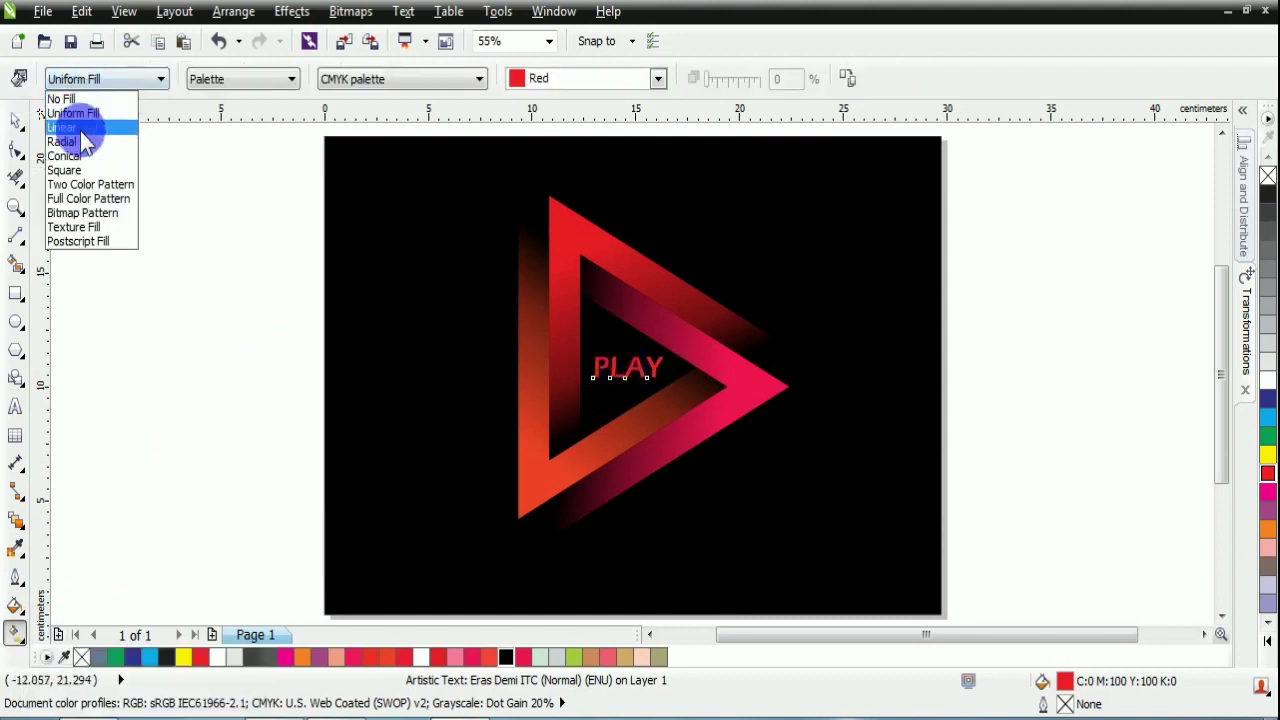
pyautogui.click(78, 130)
pyautogui.scroll(3, 663, 366)
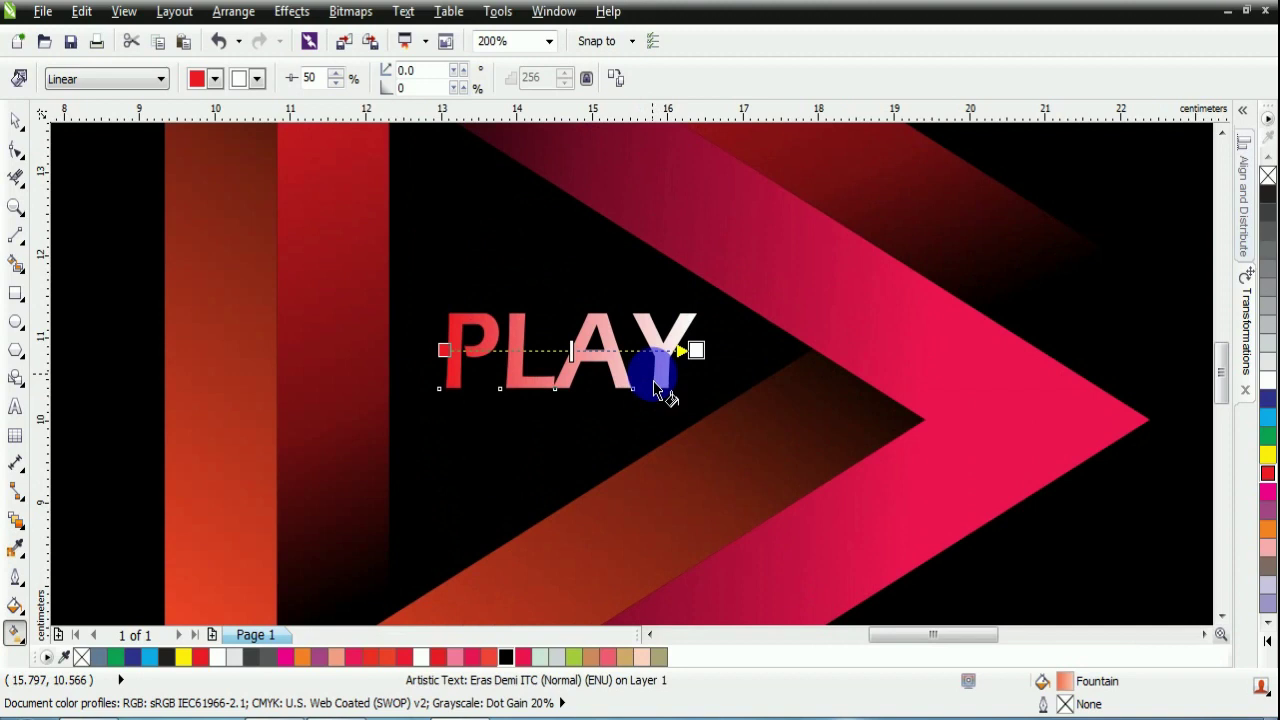
# Angle the PLAY text's gradient diagonally at about 312 degrees, from red above the P to white below the A.
pyautogui.moveTo(712, 362); pyautogui.dragTo(669, 453)
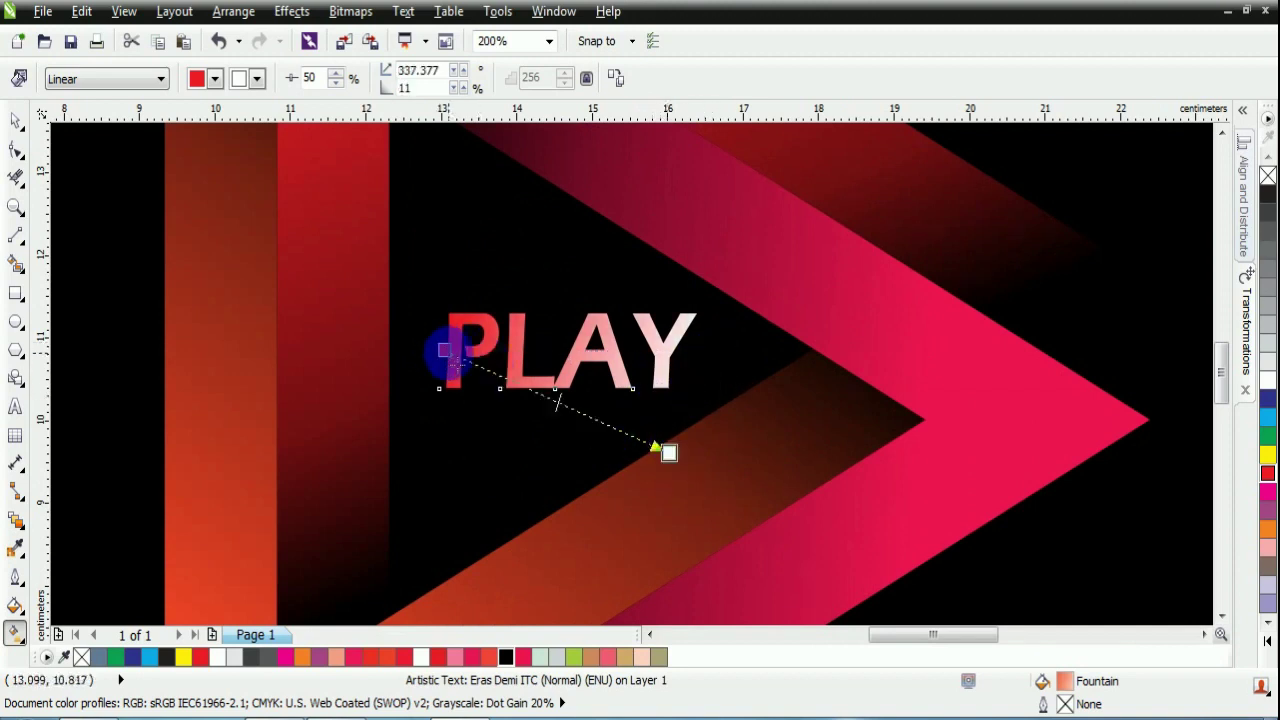
pyautogui.moveTo(444, 350); pyautogui.dragTo(441, 254)
pyautogui.moveTo(669, 453); pyautogui.dragTo(615, 422)
pyautogui.moveTo(443, 252); pyautogui.dragTo(492, 270)
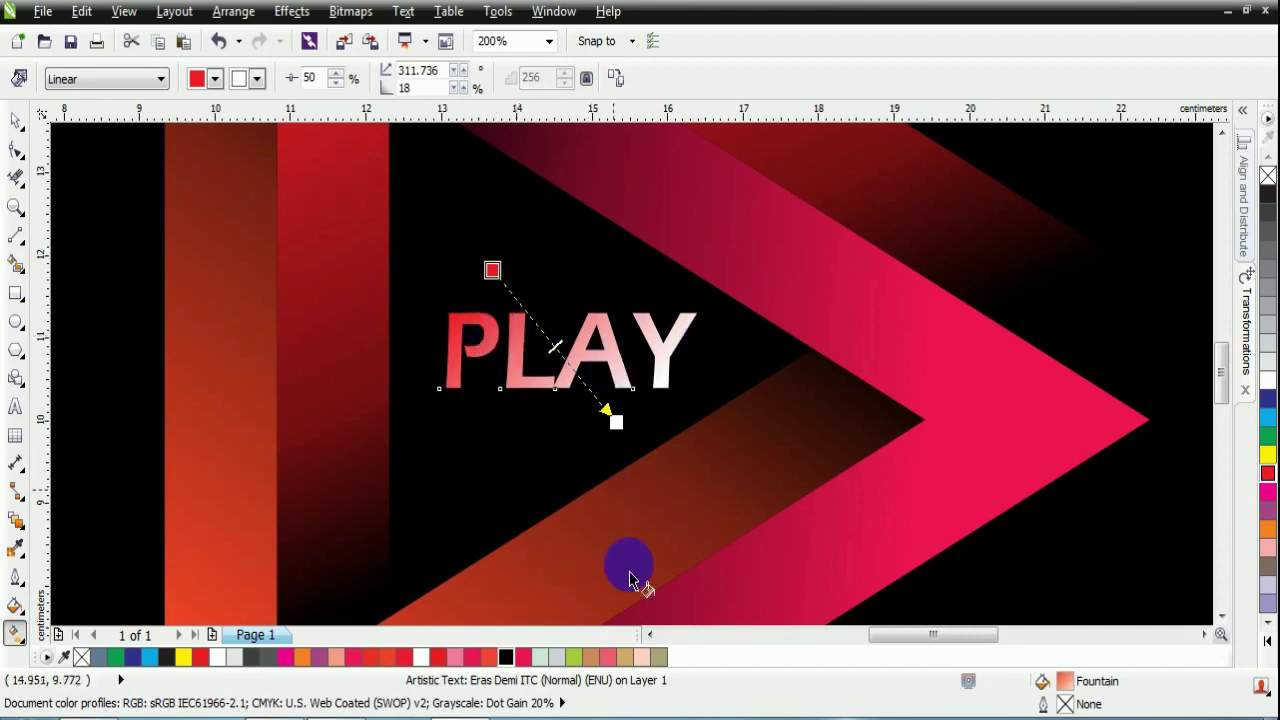
# Recolor the PLAY text's linear gradient from light green to yellow, angled at about 313 degrees with its midpoint at 58%.
pyautogui.moveTo(578, 665); pyautogui.dragTo(492, 270)
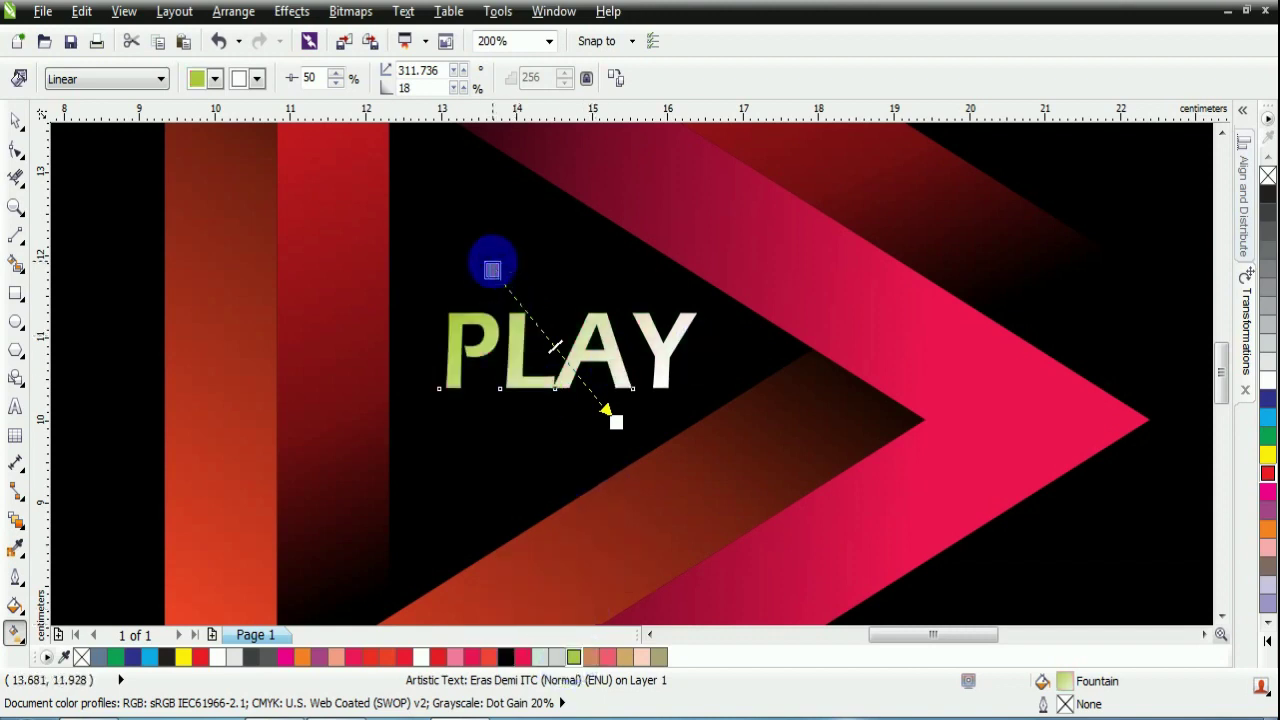
pyautogui.click(626, 434)
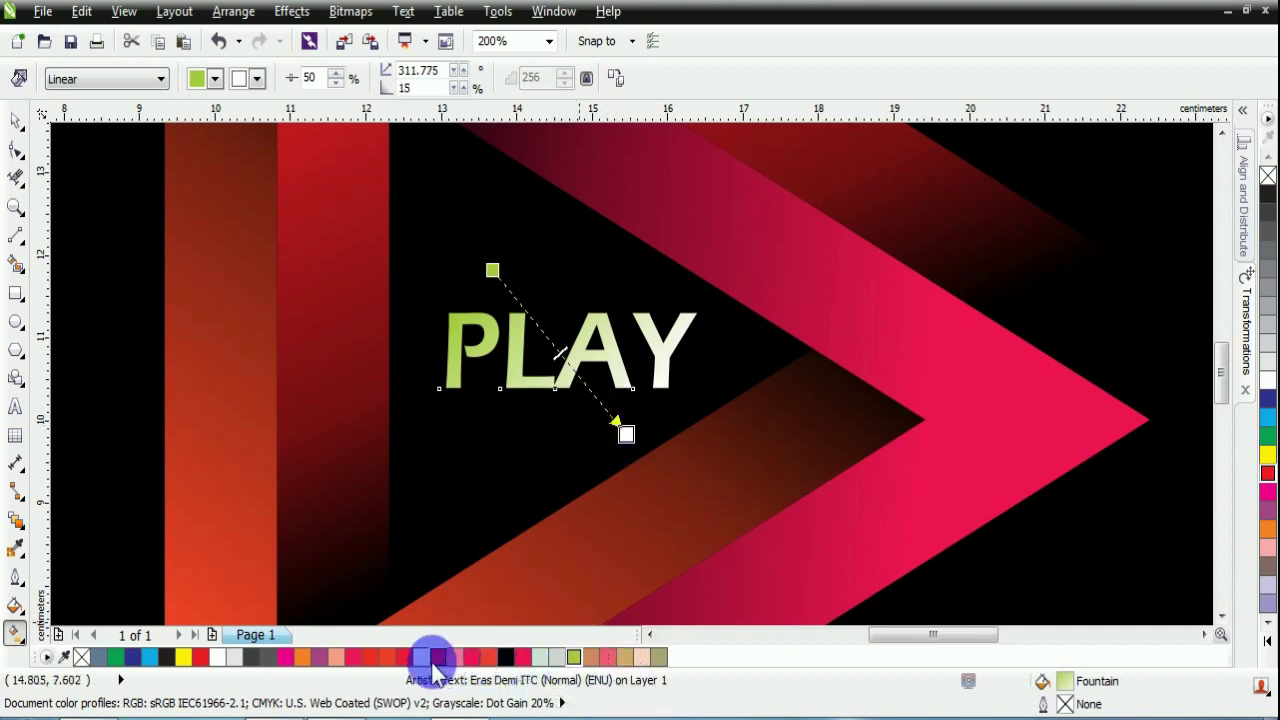
pyautogui.moveTo(184, 665); pyautogui.dragTo(650, 451)
pyautogui.moveTo(570, 359); pyautogui.dragTo(609, 443)
pyautogui.scroll(-1, 515, 440)
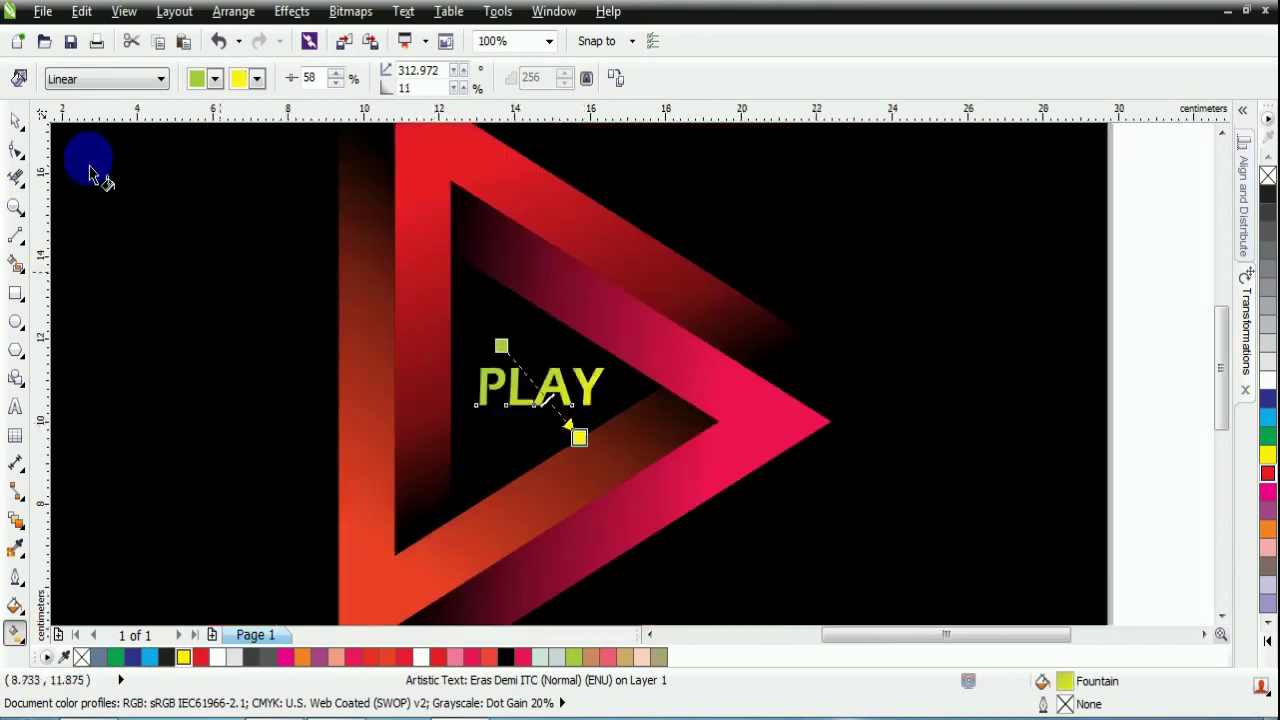
pyautogui.click(16, 121)
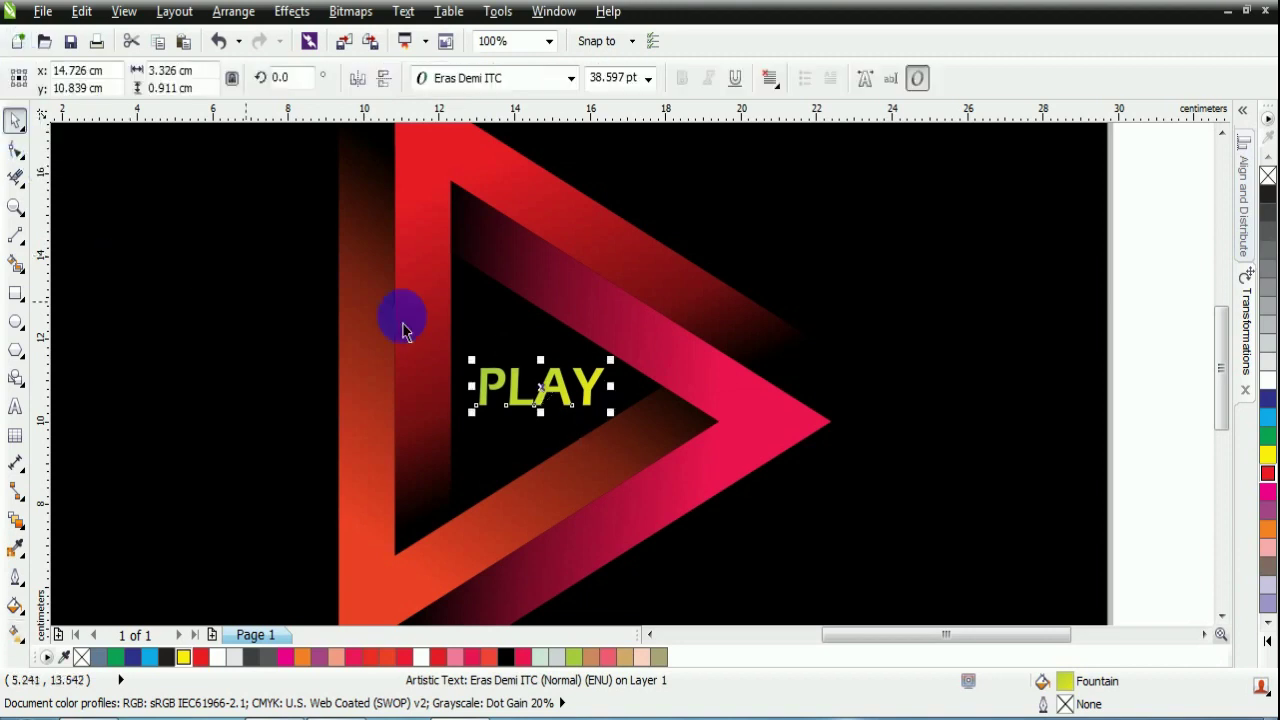
pyautogui.hotkey('shift', 'F4')
pyautogui.click(223, 369)
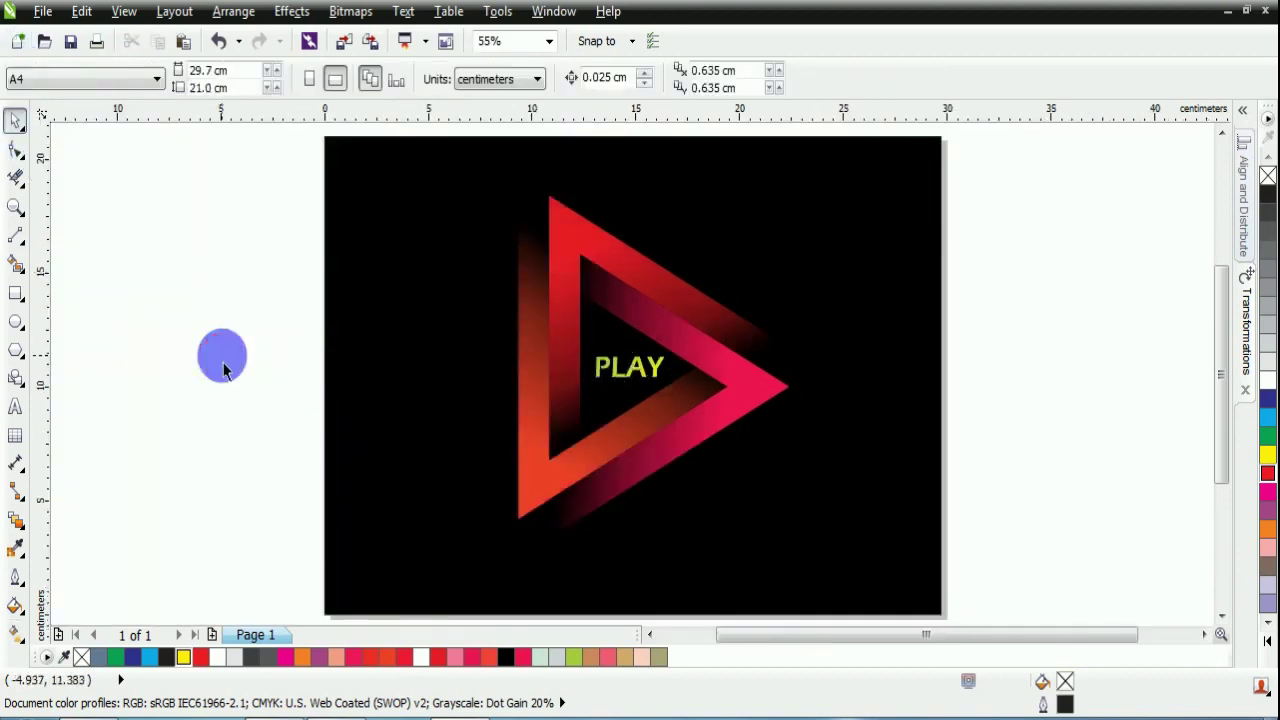
# Change the end color of the PLAY text's gradient to orange and stretch the gradient across the word at about 315.5 degrees.
pyautogui.click(641, 386)
pyautogui.click(15, 633)
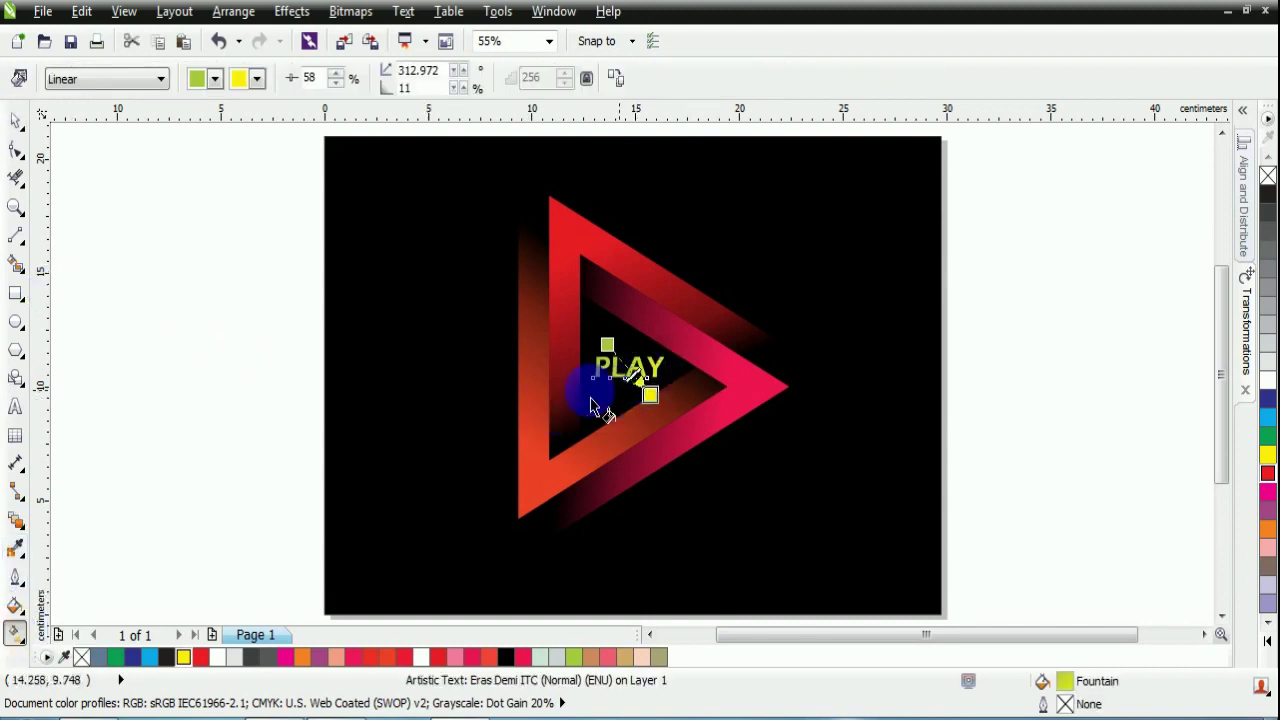
pyautogui.click(650, 395)
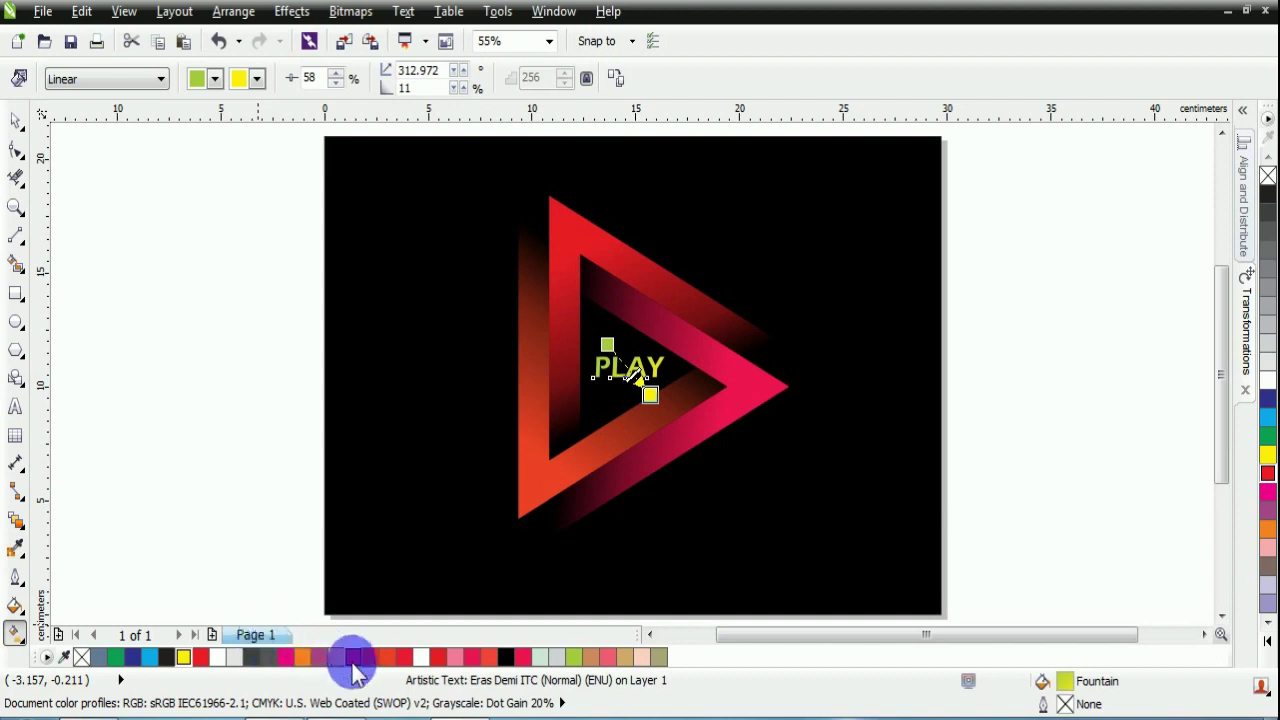
pyautogui.moveTo(301, 657); pyautogui.dragTo(650, 395)
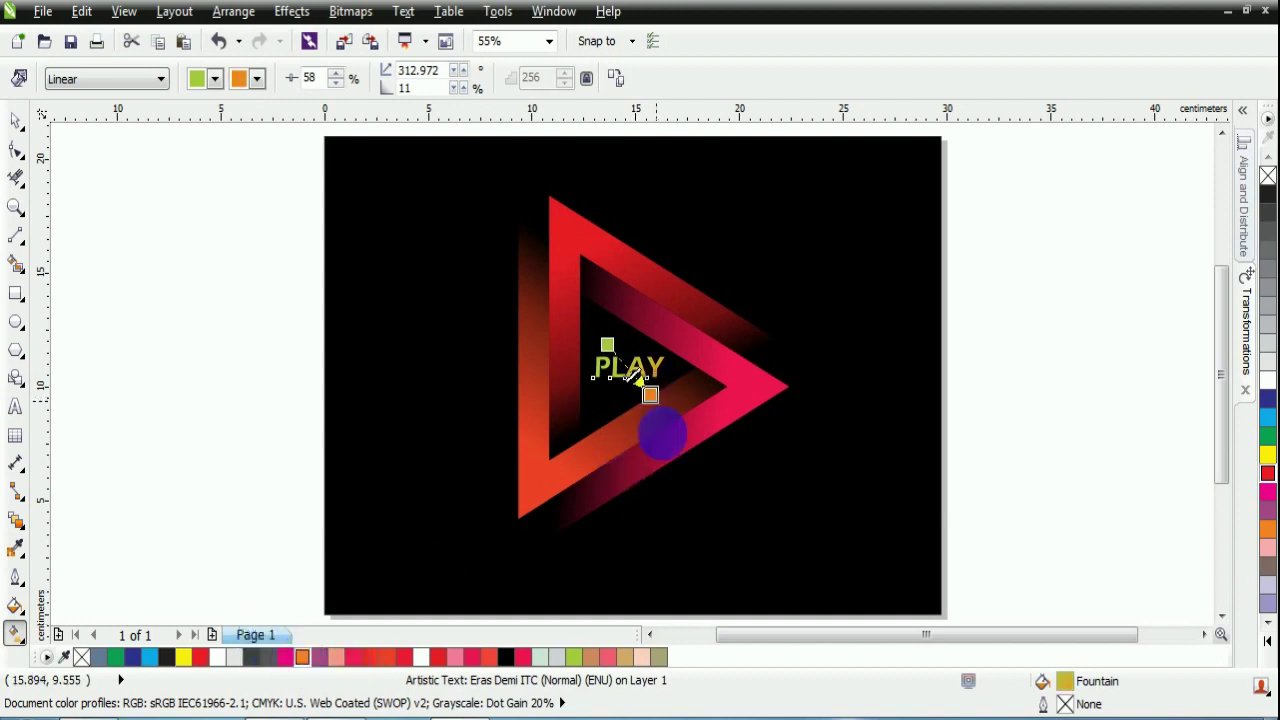
pyautogui.moveTo(594, 335); pyautogui.dragTo(596, 336)
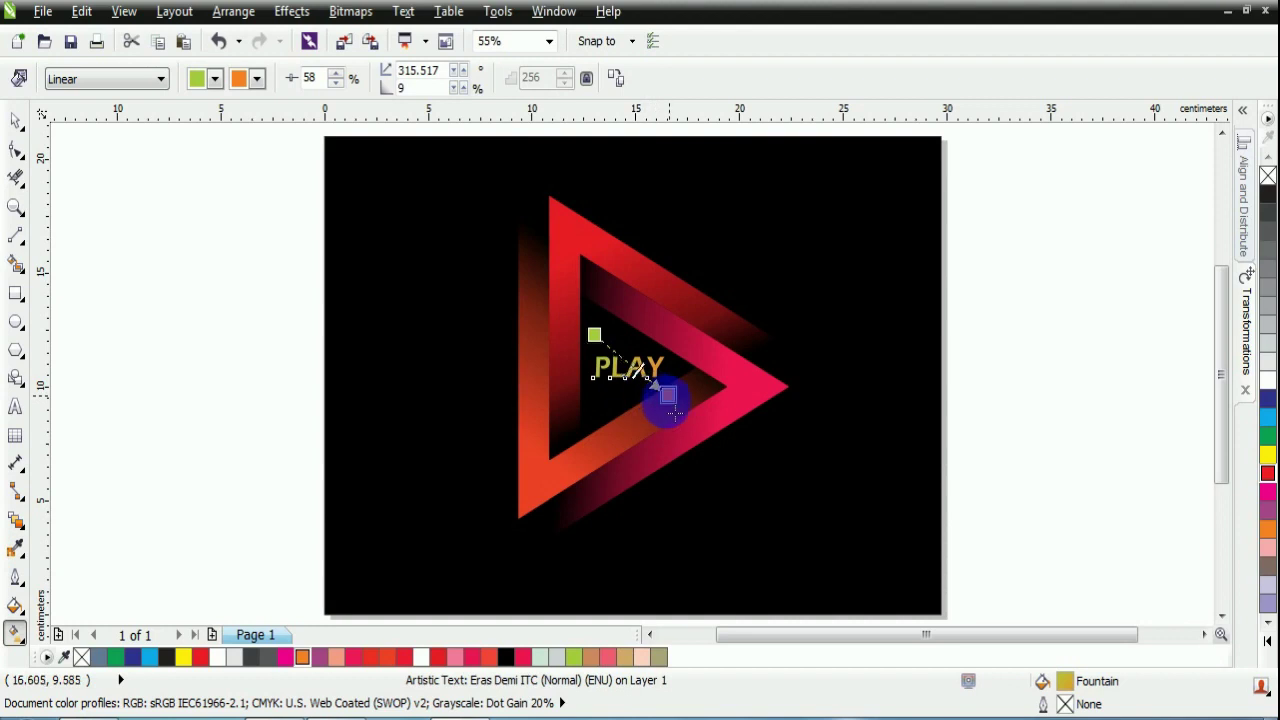
pyautogui.click(282, 408)
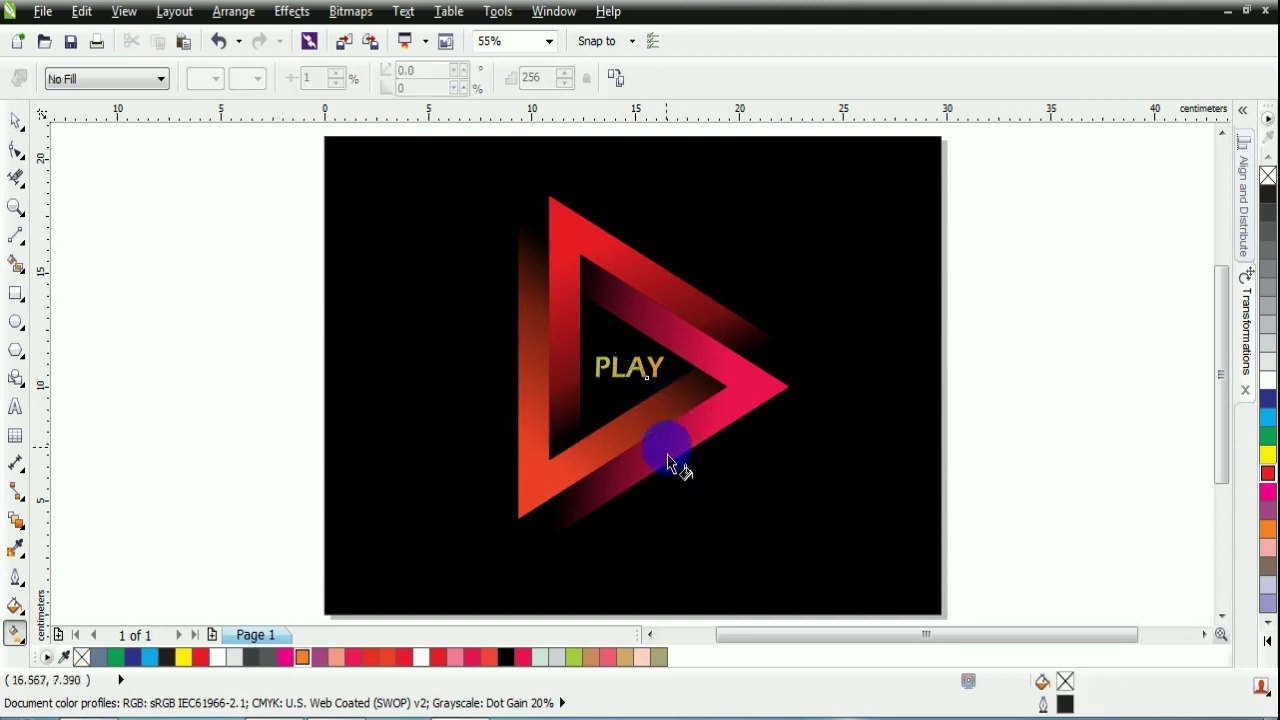
pyautogui.click(15, 121)
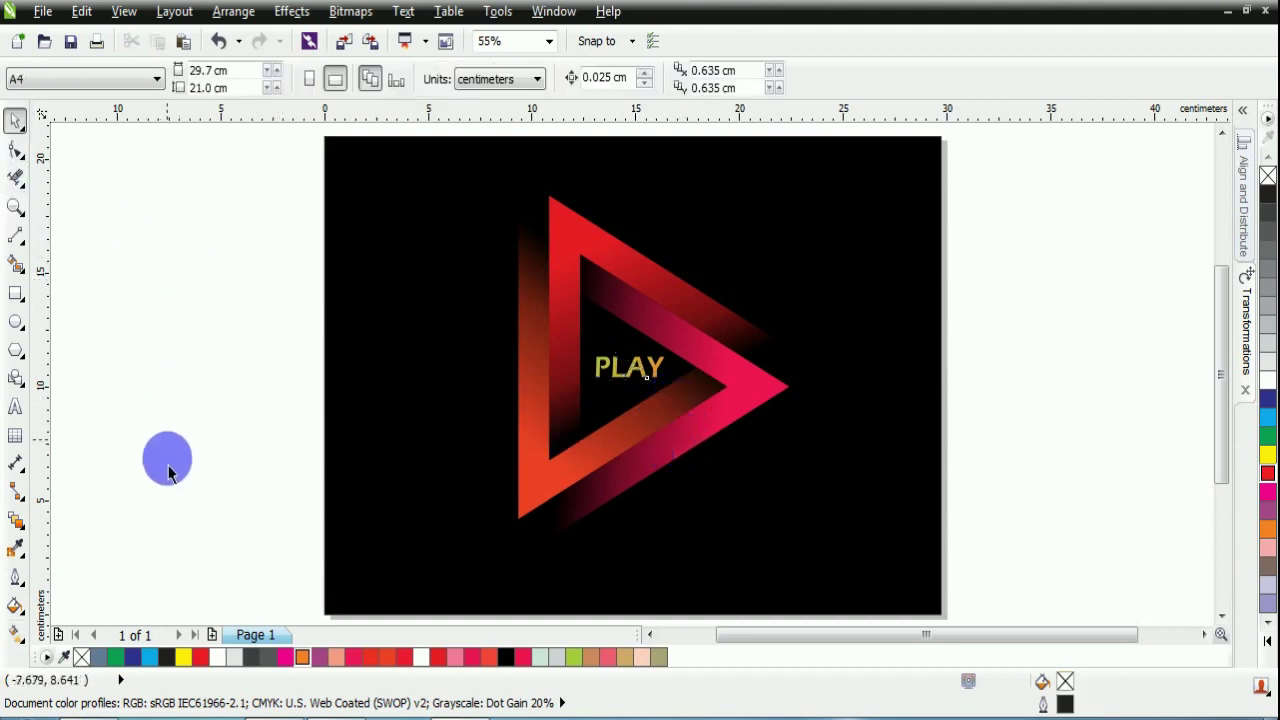